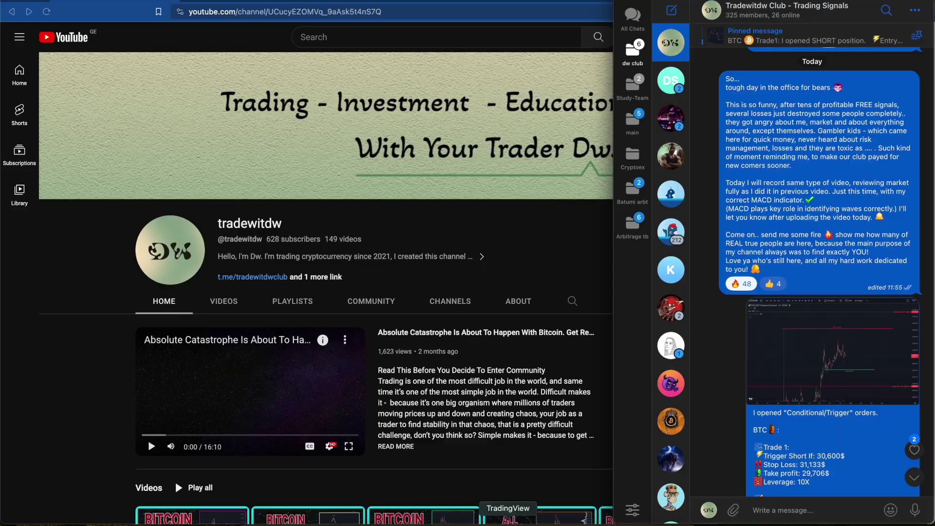
# Switch to TradingView and maximize the BTCUSDT price pane so the MACD pane is hidden.
pyautogui.click(506, 517)
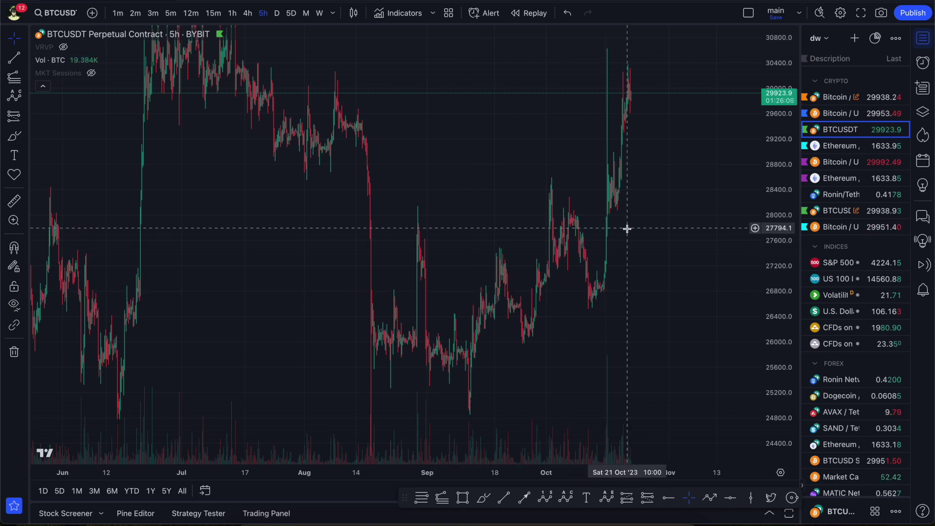
pyautogui.scroll(5, 667, 399)
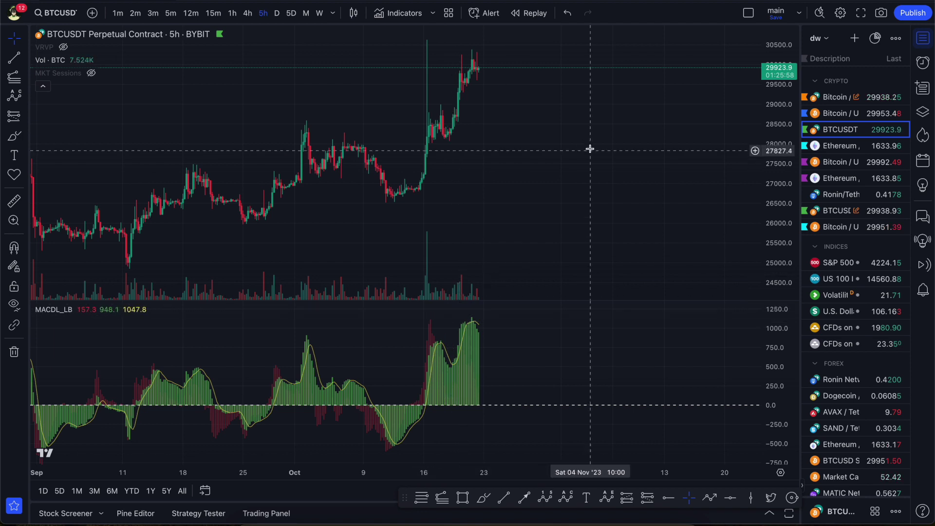
pyautogui.doubleClick(521, 153)
# Examine the BTCUSDT 5-hour price history across 2023, from the spring highs to the October rally.
pyautogui.scroll(-8, 520, 206)
pyautogui.scroll(-3, 545, 210)
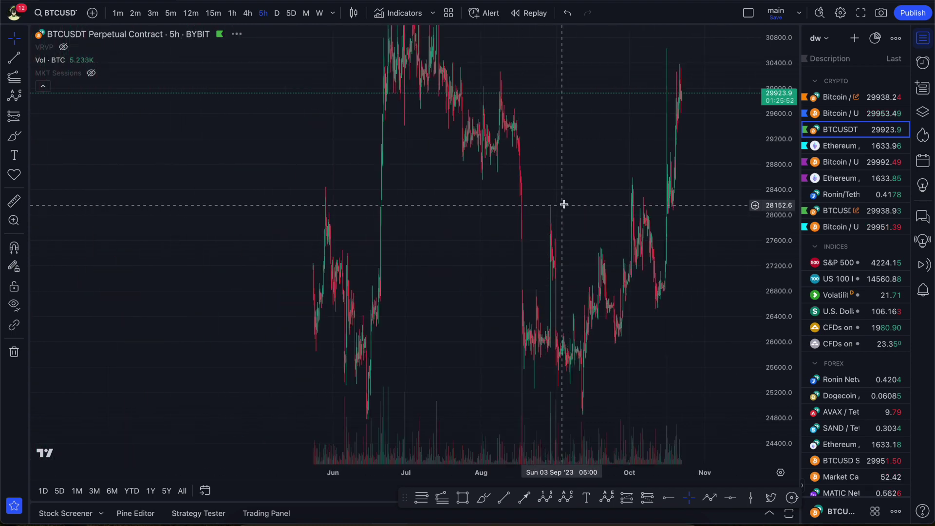
pyautogui.scroll(-3, 651, 203)
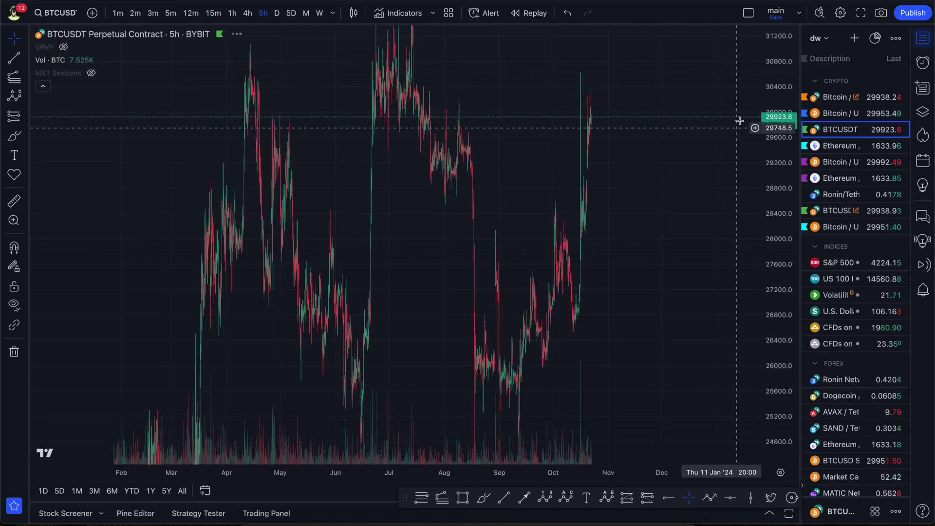
pyautogui.moveTo(673, 287); pyautogui.dragTo(622, 296)
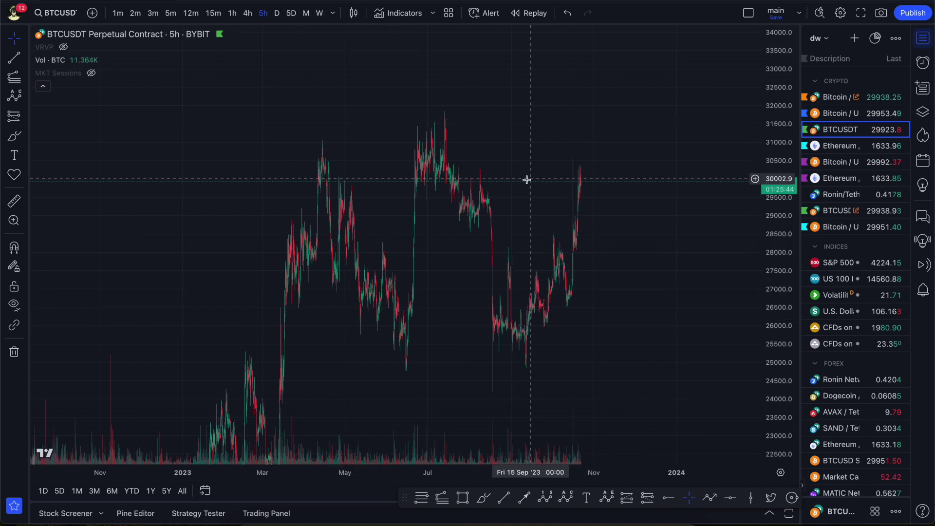
pyautogui.hscroll(1, 531, 181)
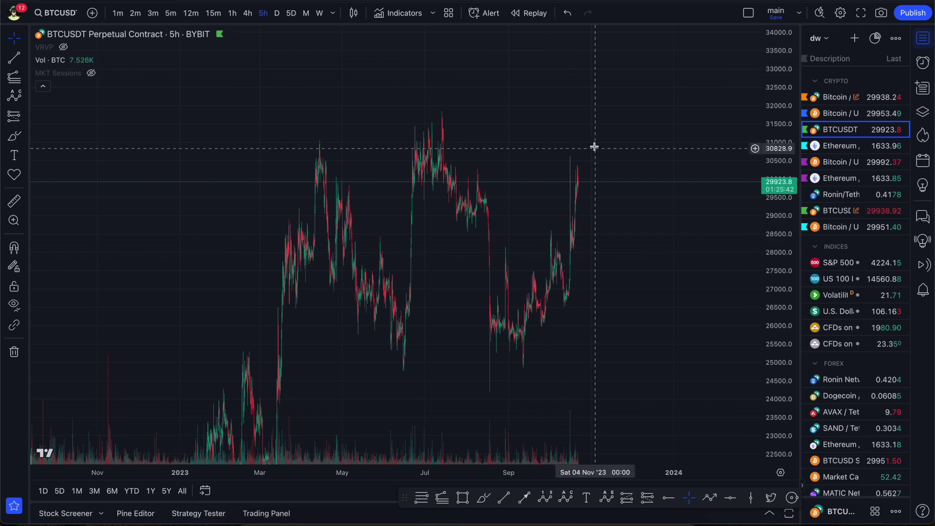
pyautogui.scroll(3, 597, 247)
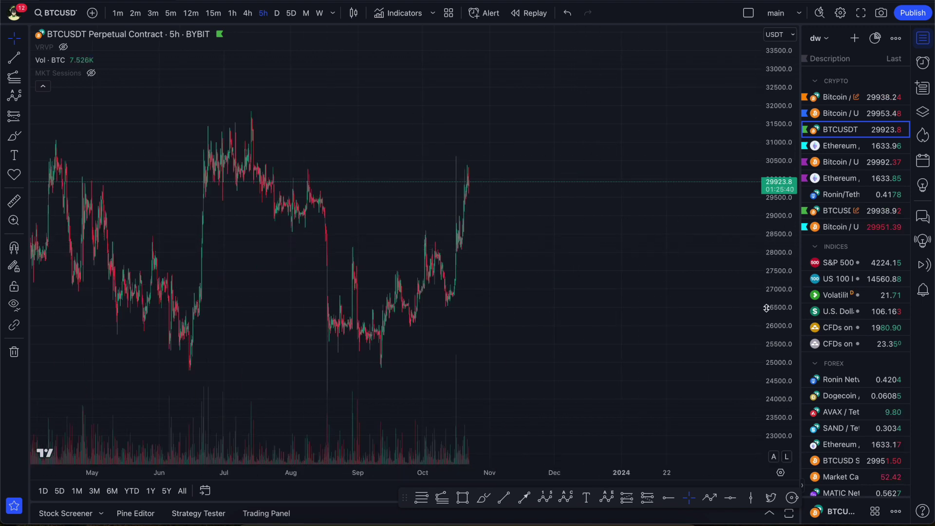
pyautogui.moveTo(779, 327); pyautogui.dragTo(789, 282)
pyautogui.moveTo(503, 319); pyautogui.dragTo(517, 280)
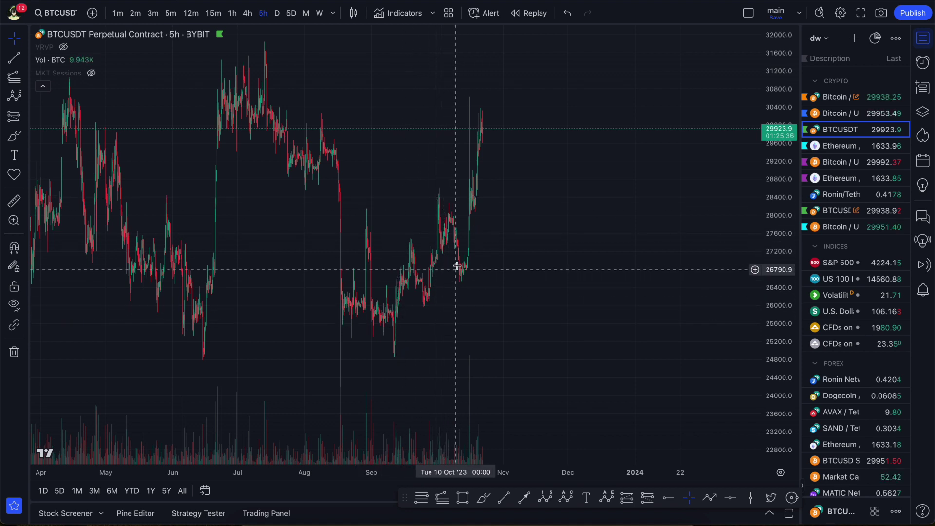
pyautogui.moveTo(470, 273); pyautogui.dragTo(431, 310)
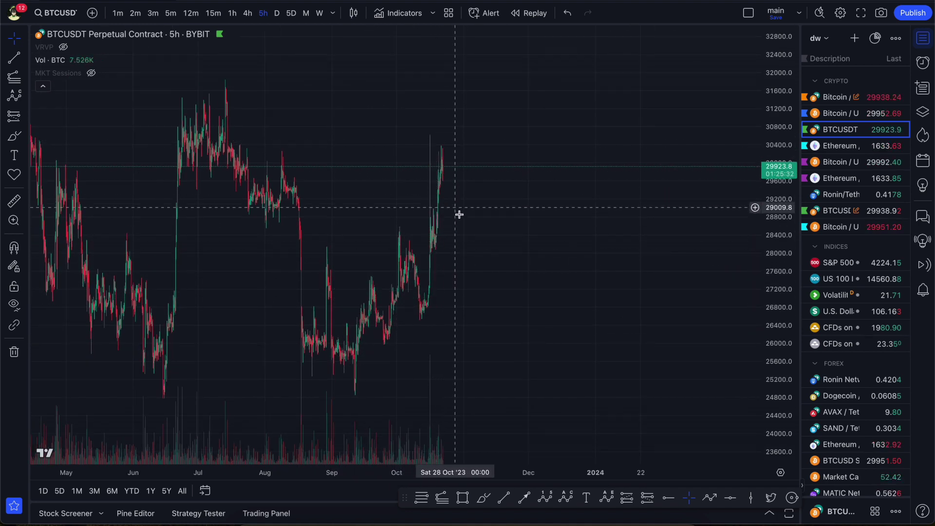
pyautogui.moveTo(472, 261); pyautogui.dragTo(455, 236)
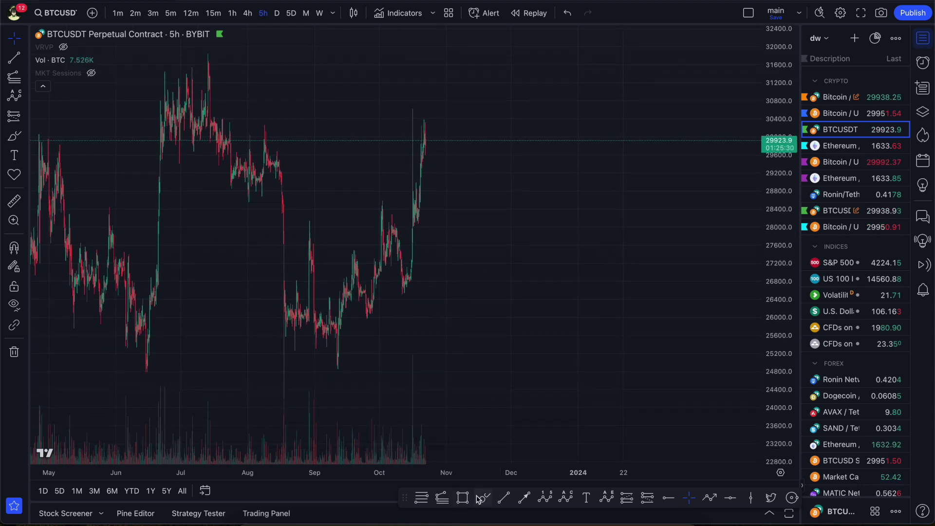
# Draw a 0-A-B-C correction wave from the September low to a C point at about 30,509, and delete it.
pyautogui.click(606, 497)
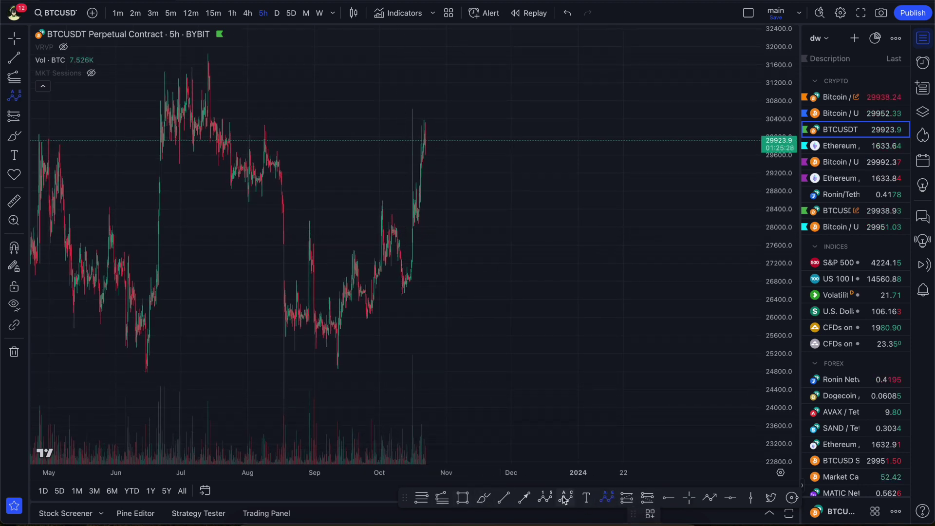
pyautogui.click(332, 353)
pyautogui.click(378, 210)
pyautogui.click(407, 282)
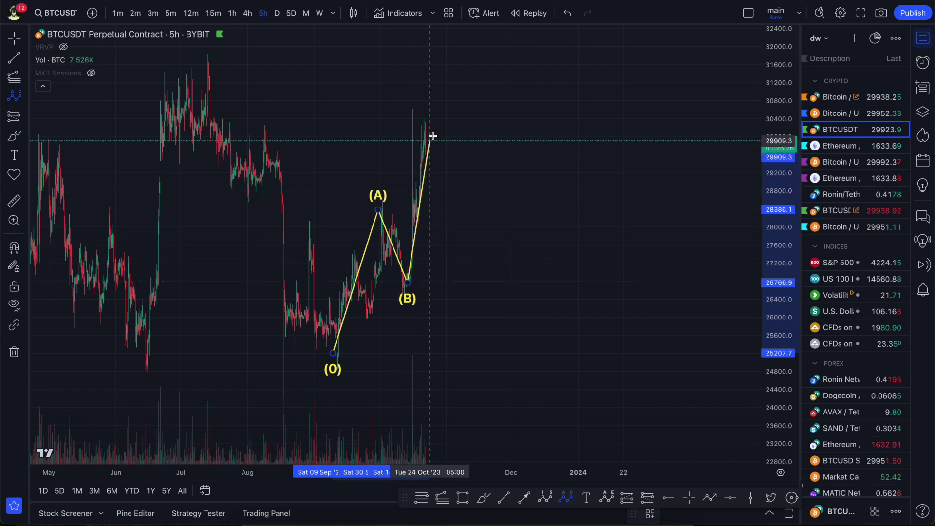
pyautogui.click(441, 117)
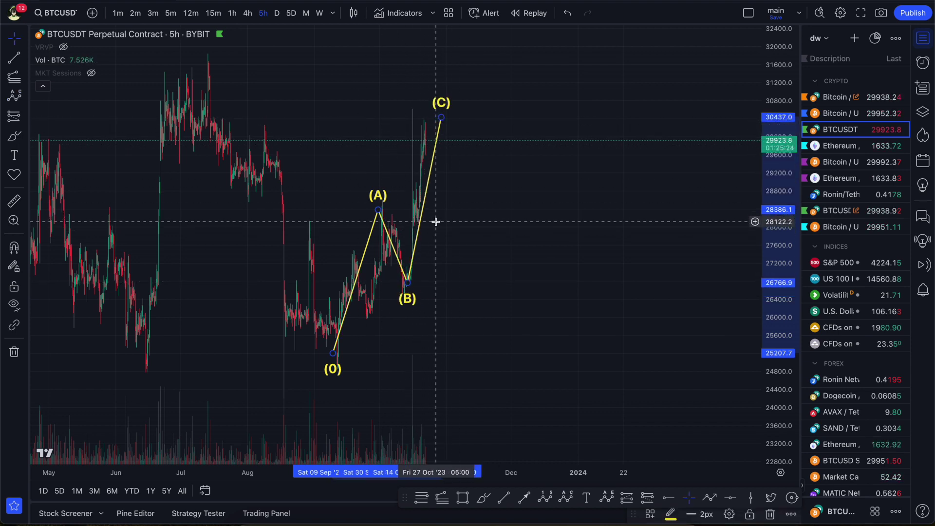
pyautogui.moveTo(443, 123); pyautogui.dragTo(441, 120)
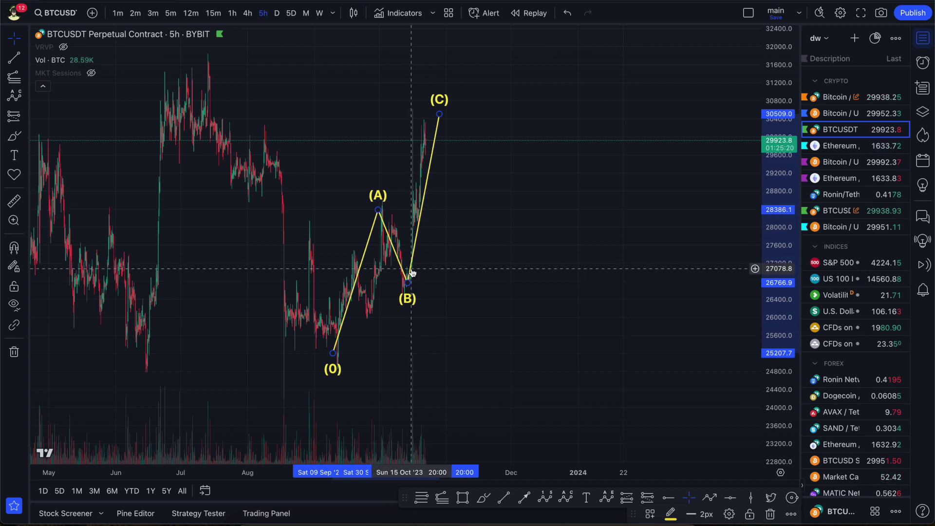
pyautogui.press('Delete')
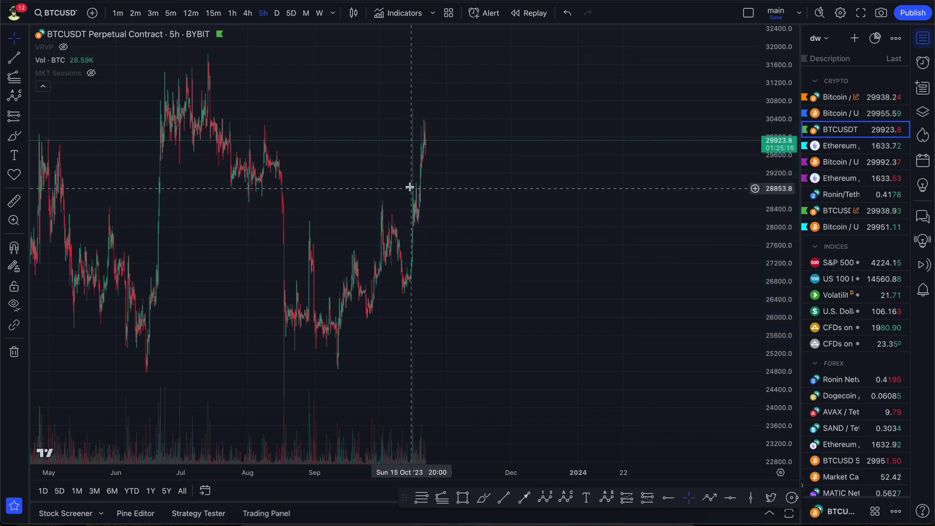
# Examine the August drop and the September to October rally against the earlier 2023 price swings.
pyautogui.scroll(5, 444, 236)
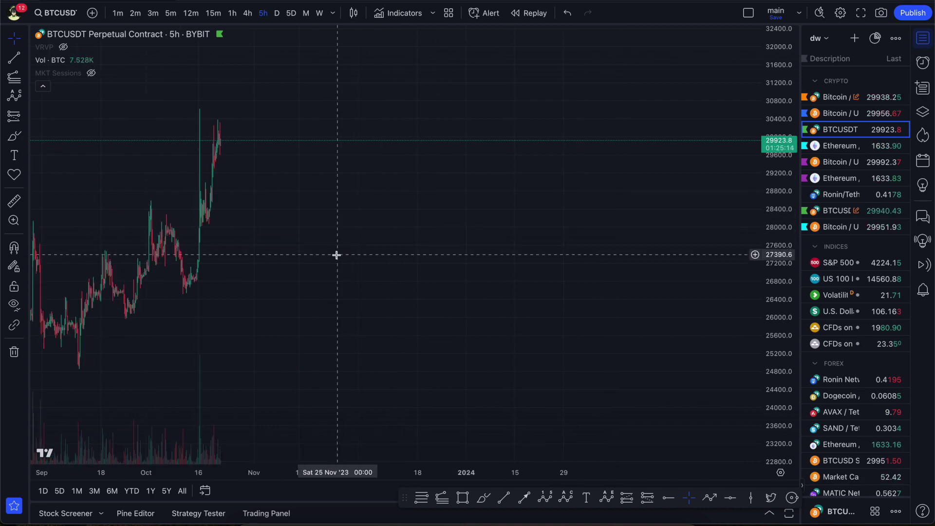
pyautogui.moveTo(337, 254); pyautogui.dragTo(582, 232)
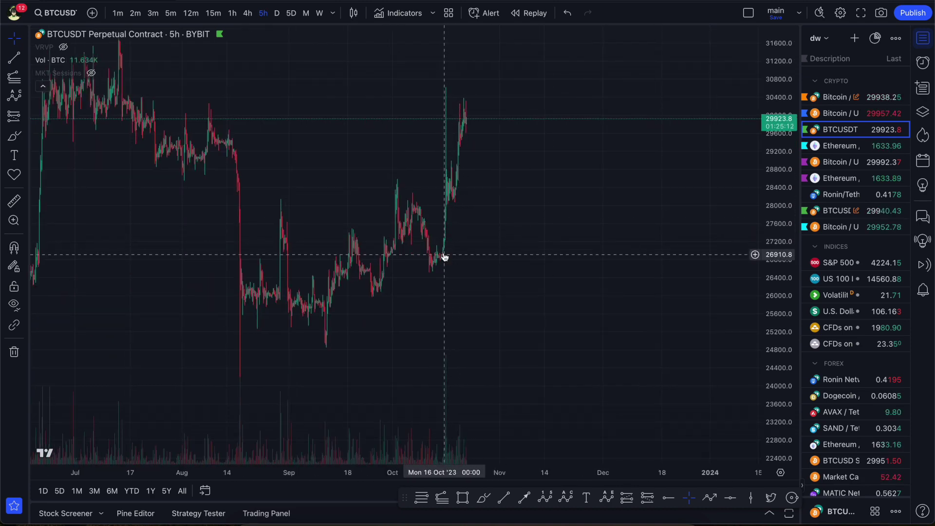
pyautogui.hscroll(-3, 426, 257)
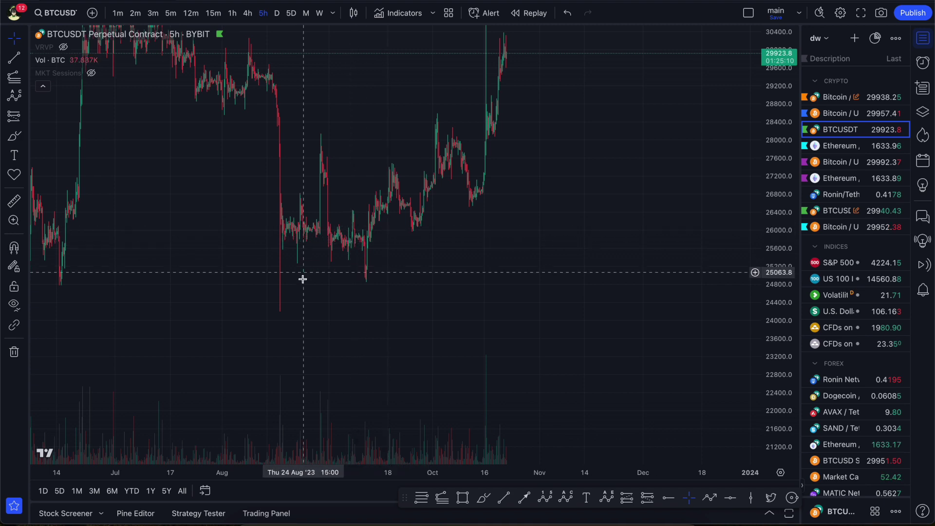
pyautogui.hscroll(2, 282, 297)
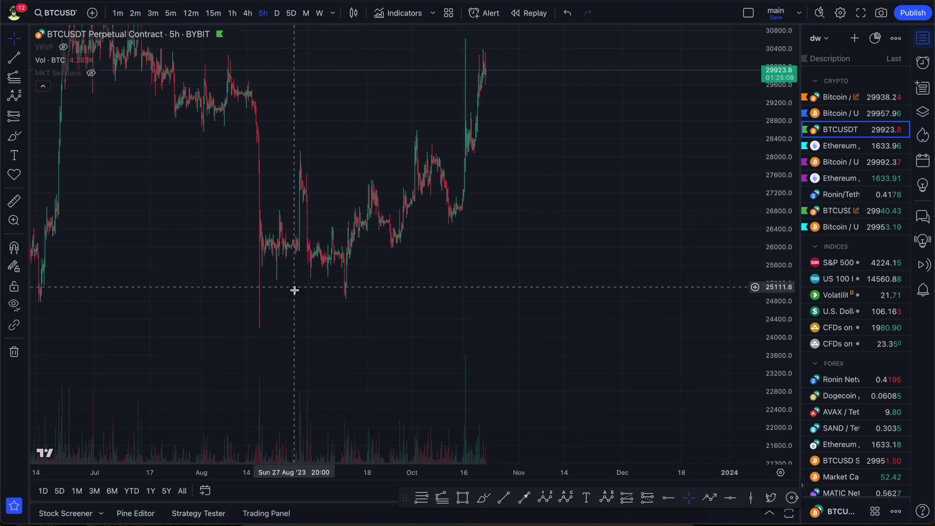
pyautogui.scroll(-5, 524, 206)
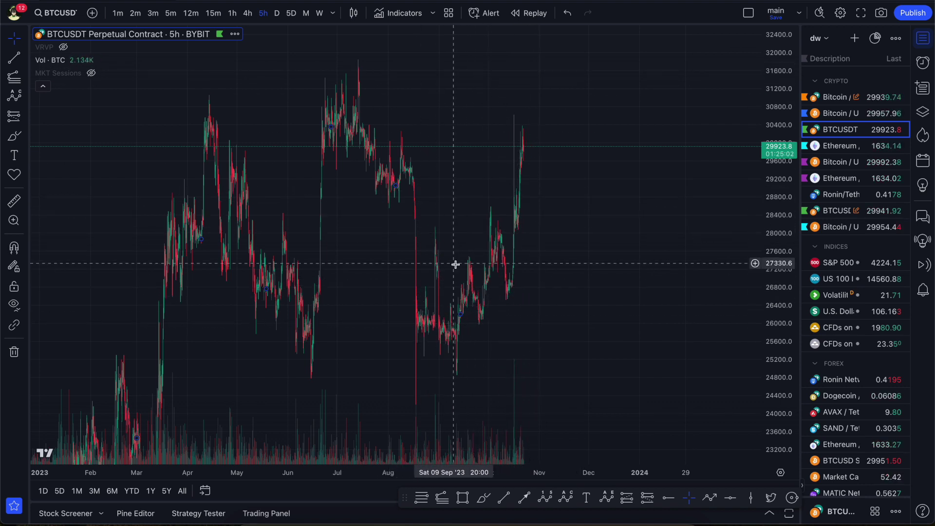
pyautogui.moveTo(451, 263); pyautogui.dragTo(389, 351)
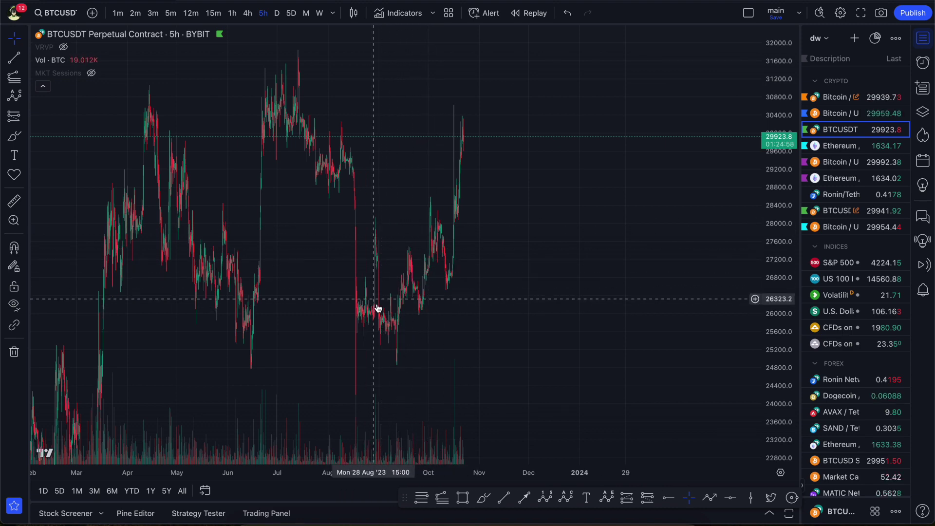
pyautogui.moveTo(382, 291); pyautogui.dragTo(378, 192)
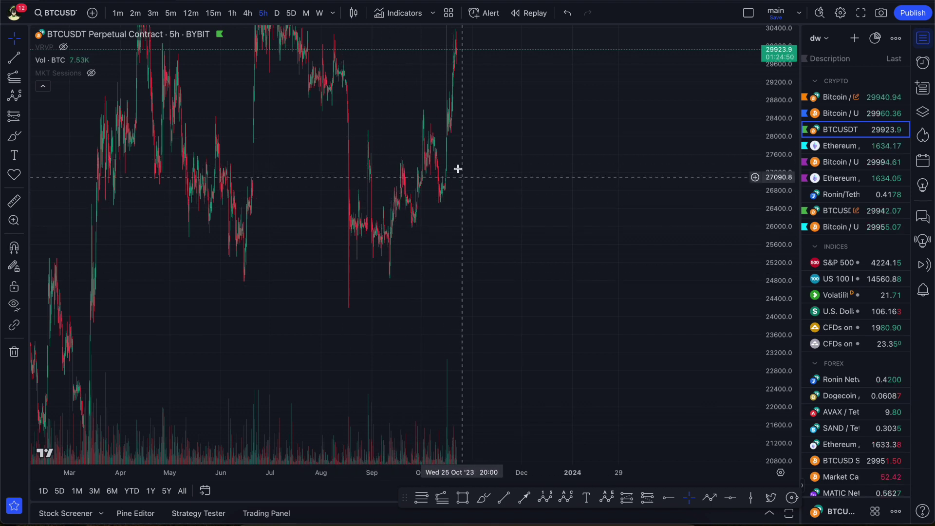
pyautogui.moveTo(433, 190); pyautogui.dragTo(417, 236)
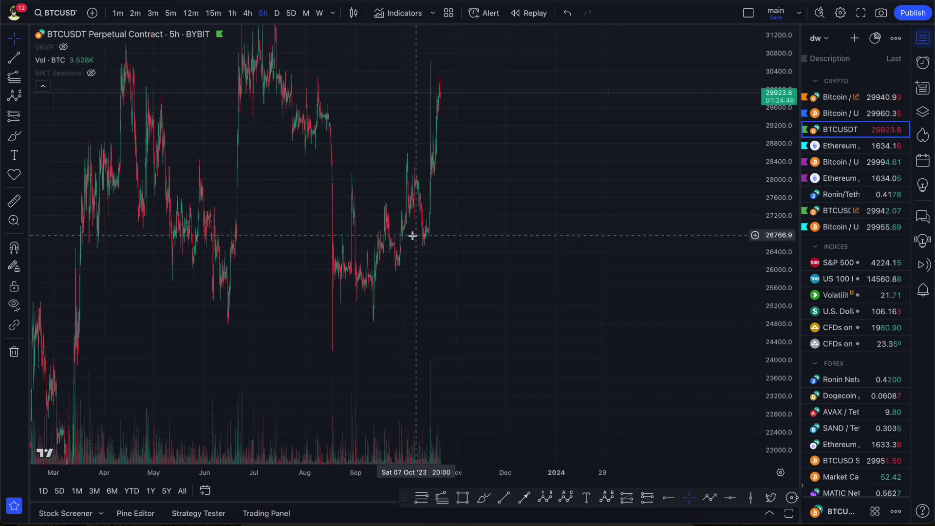
pyautogui.moveTo(418, 188); pyautogui.dragTo(468, 232)
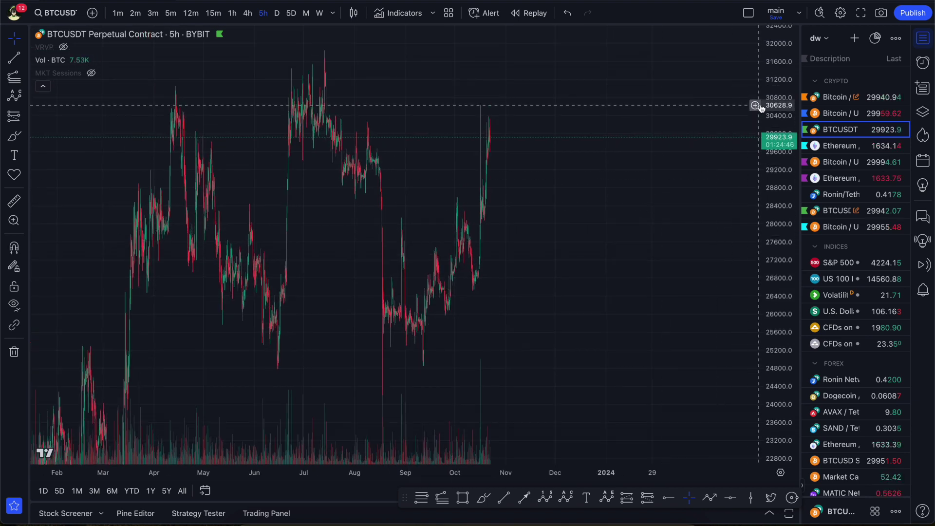
pyautogui.moveTo(778, 112); pyautogui.dragTo(778, 234)
pyautogui.moveTo(520, 472); pyautogui.dragTo(563, 472)
pyautogui.moveTo(563, 336); pyautogui.dragTo(506, 294)
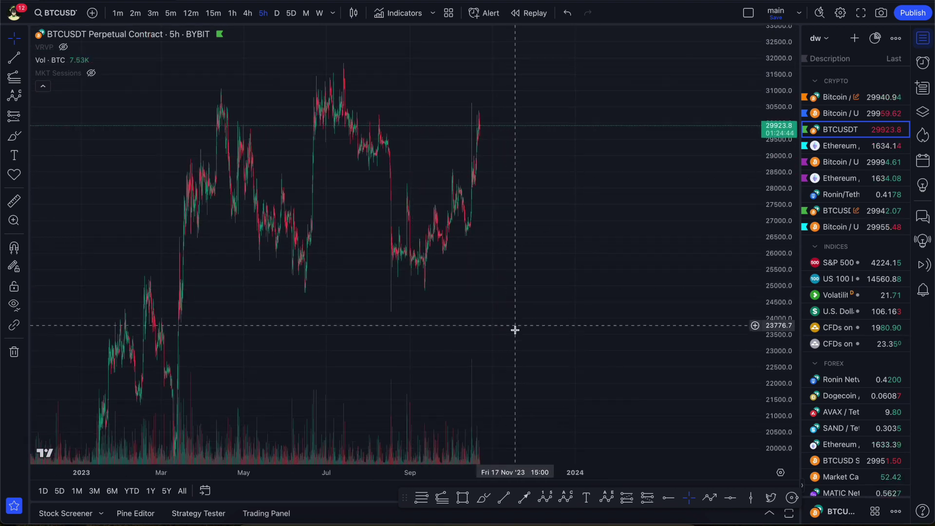
# Brush short freehand horizontal strokes beside the recent rally, at levels from about 28,500 down to the September low.
pyautogui.click(484, 497)
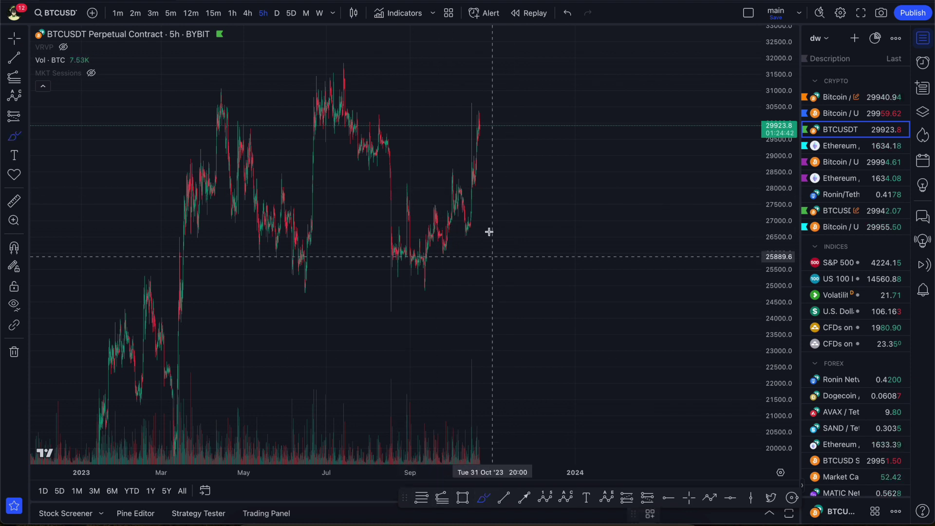
pyautogui.moveTo(458, 171); pyautogui.dragTo(517, 172)
pyautogui.moveTo(458, 218); pyautogui.dragTo(539, 210)
pyautogui.moveTo(438, 260); pyautogui.dragTo(480, 258)
pyautogui.moveTo(426, 291); pyautogui.dragTo(471, 293)
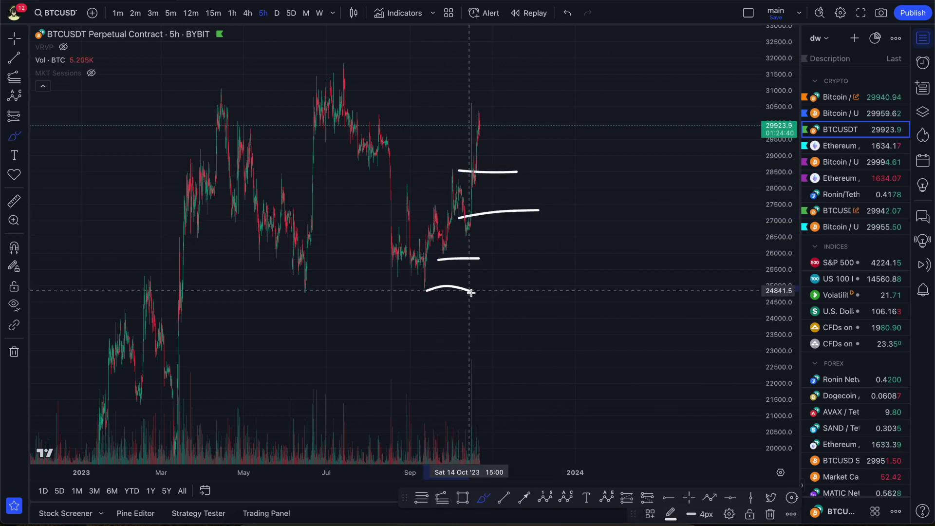
pyautogui.moveTo(344, 314); pyautogui.dragTo(454, 321)
pyautogui.moveTo(487, 112)
pyautogui.mouseDown()
pyautogui.moveTo(515, 156)
pyautogui.moveTo(445, 122)
pyautogui.mouseUp()
# Undo all the freehand level strokes beside the rally.
pyautogui.press('super+z')
pyautogui.press('super+z')
pyautogui.press('super+z')
pyautogui.press('super+z')
pyautogui.press('super+z')
pyautogui.press('super+z')
pyautogui.press('super+z')
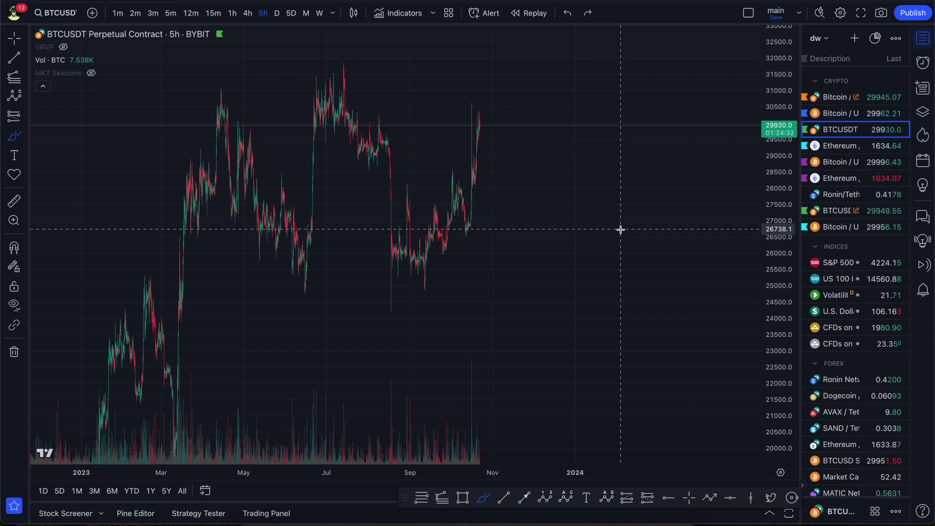
# Circle the October peak and brush a V-shaped path from the July high rising to about 33,000, undoing each stroke.
pyautogui.moveTo(493, 115)
pyautogui.mouseDown()
pyautogui.moveTo(464, 137)
pyautogui.moveTo(502, 119)
pyautogui.mouseUp()
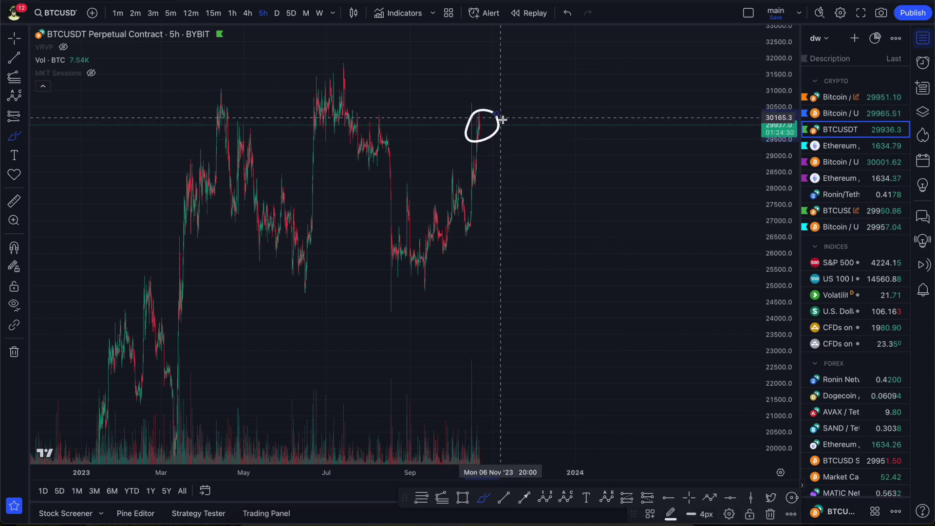
pyautogui.hotkey('ctrl', 'z')
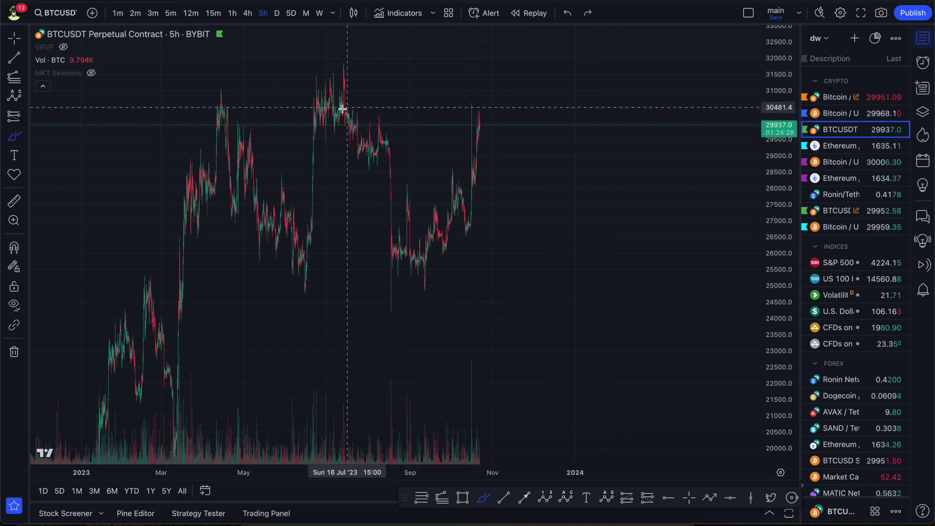
pyautogui.moveTo(342, 72)
pyautogui.mouseDown()
pyautogui.moveTo(417, 291)
pyautogui.moveTo(489, 147)
pyautogui.moveTo(587, 19)
pyautogui.mouseUp()
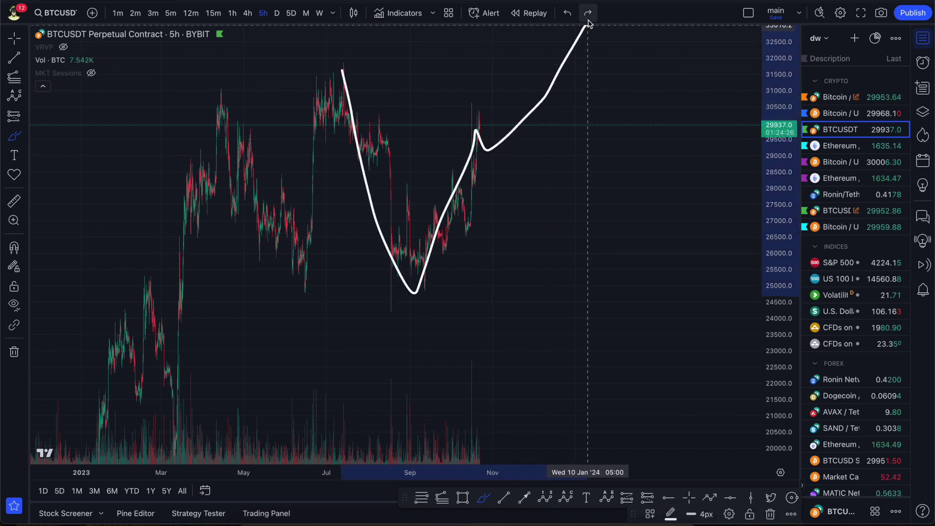
pyautogui.hotkey('ctrl', 'z')
pyautogui.press('Escape')
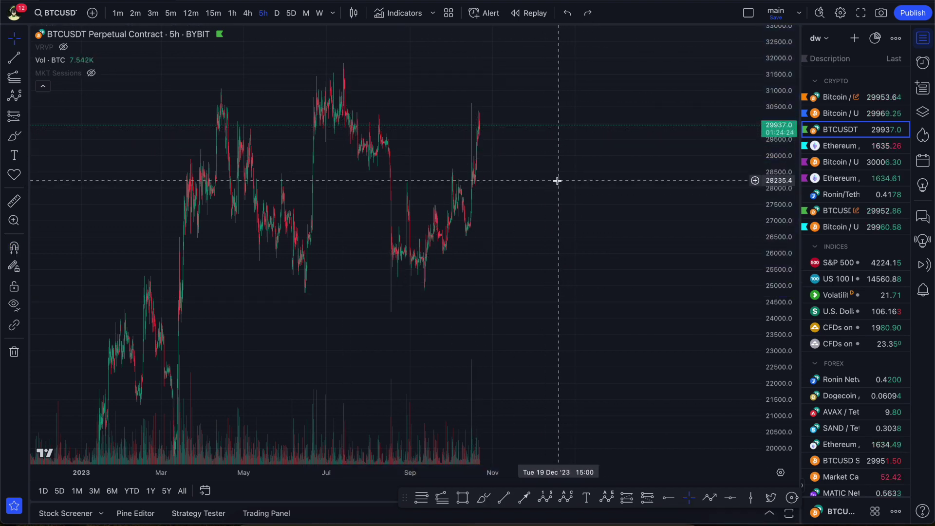
pyautogui.moveTo(501, 221); pyautogui.dragTo(511, 225)
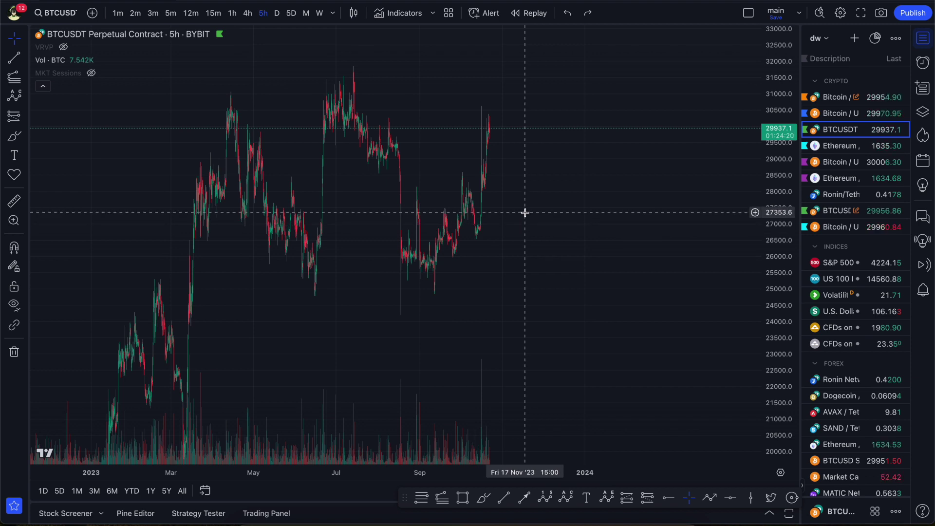
pyautogui.moveTo(495, 196); pyautogui.dragTo(553, 200)
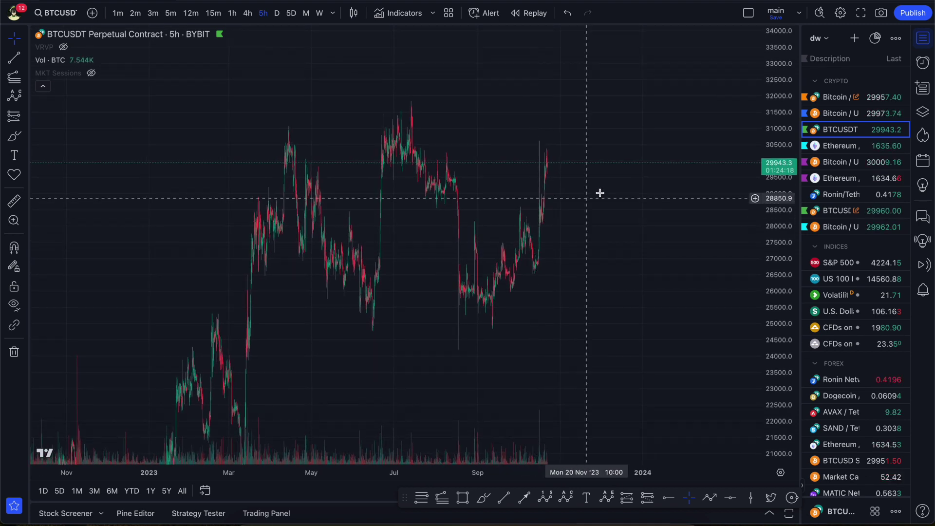
pyautogui.moveTo(778, 108); pyautogui.dragTo(778, 130)
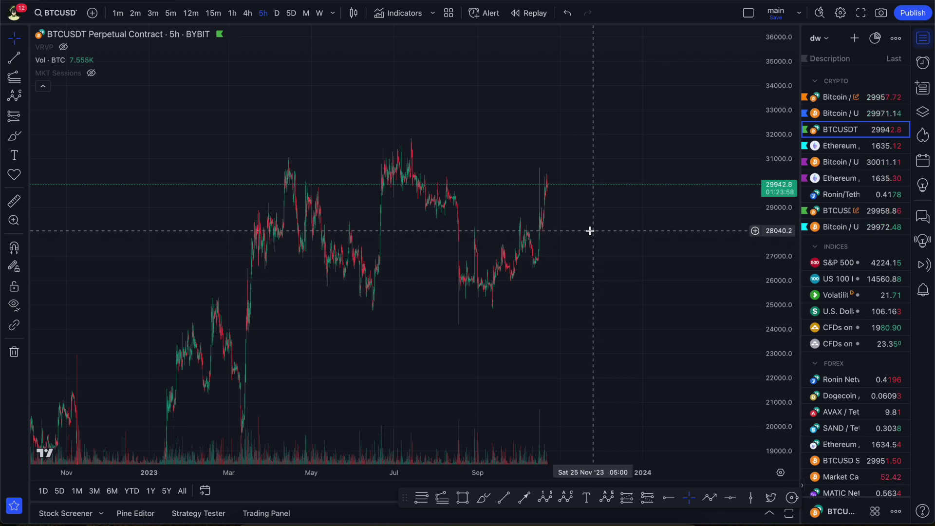
pyautogui.moveTo(559, 247); pyautogui.dragTo(538, 256)
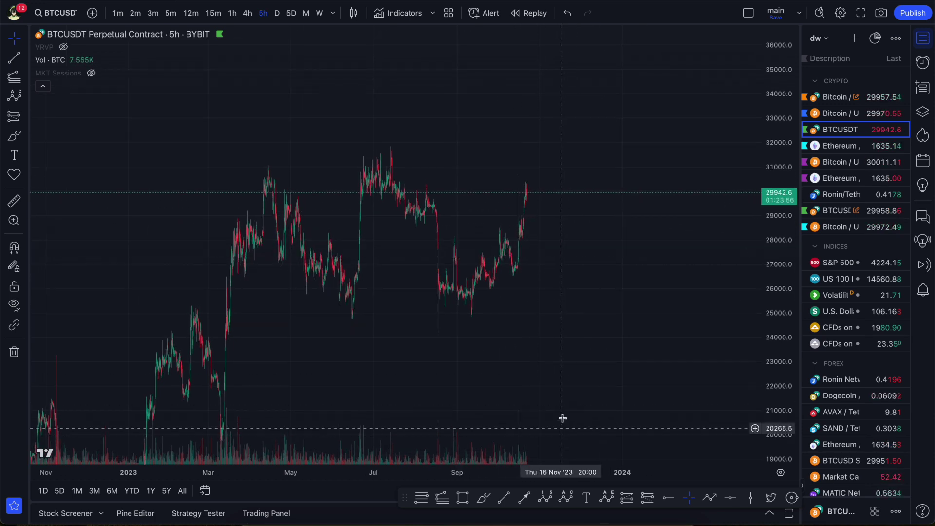
pyautogui.click(544, 498)
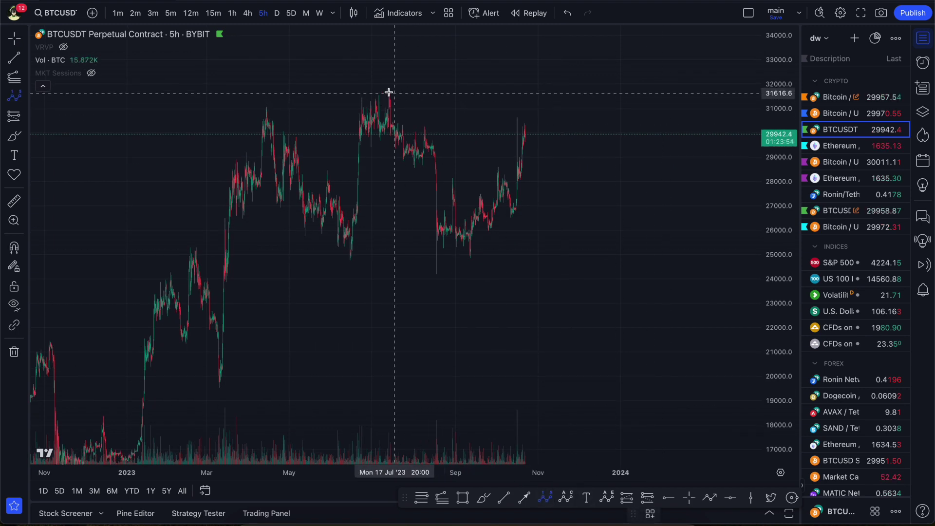
pyautogui.click(380, 88)
pyautogui.click(437, 264)
pyautogui.click(526, 116)
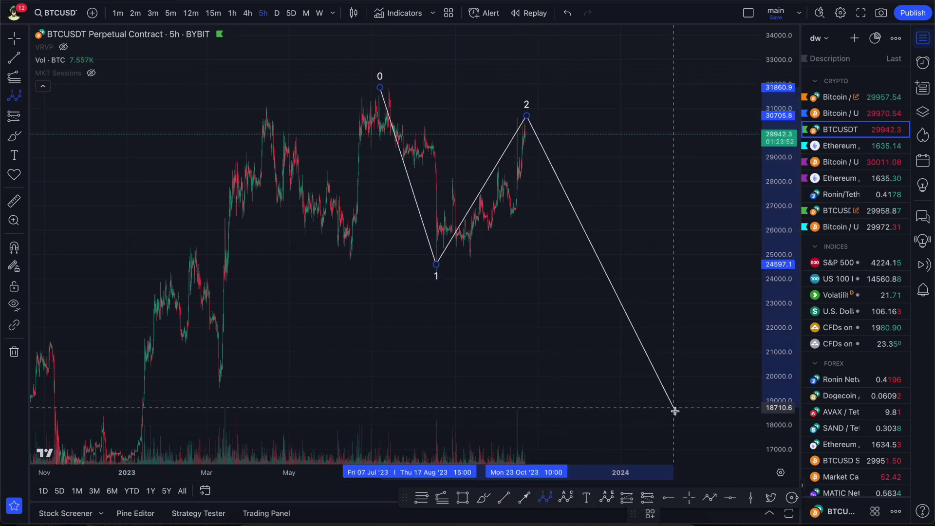
pyautogui.click(680, 434)
pyautogui.press('Escape')
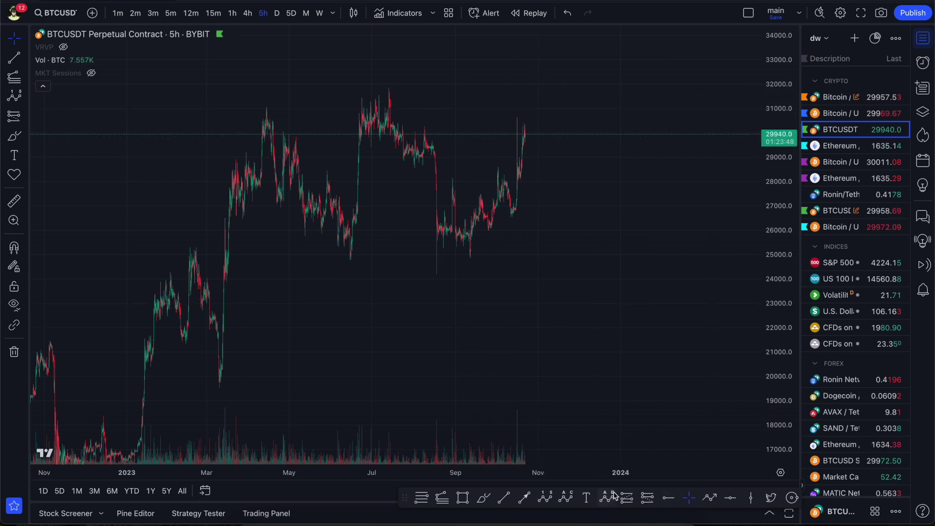
# Draw a path arrow from the July high through the August low and October peak down to about 18,400, adjust its peak, and delete it.
pyautogui.click(710, 498)
pyautogui.click(380, 91)
pyautogui.click(438, 284)
pyautogui.click(527, 118)
pyautogui.click(663, 414)
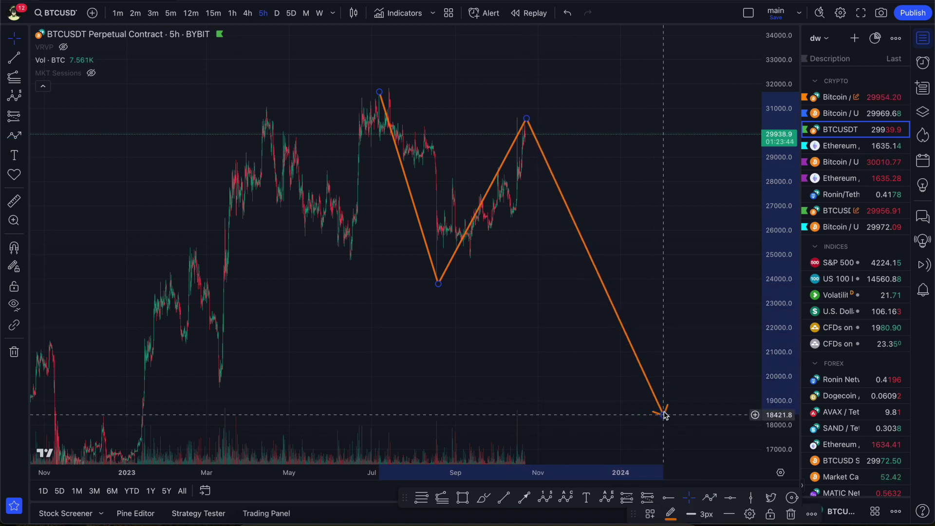
pyautogui.moveTo(523, 121); pyautogui.dragTo(512, 120)
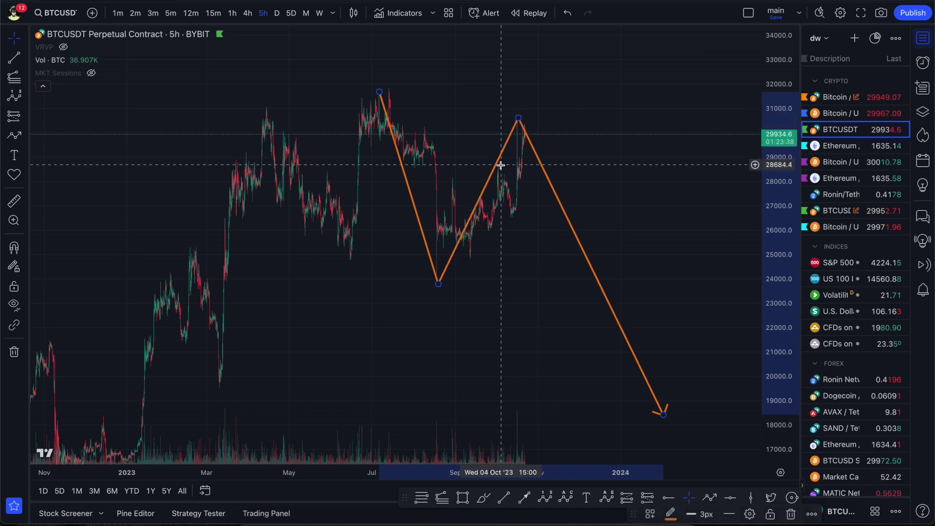
pyautogui.press('Delete')
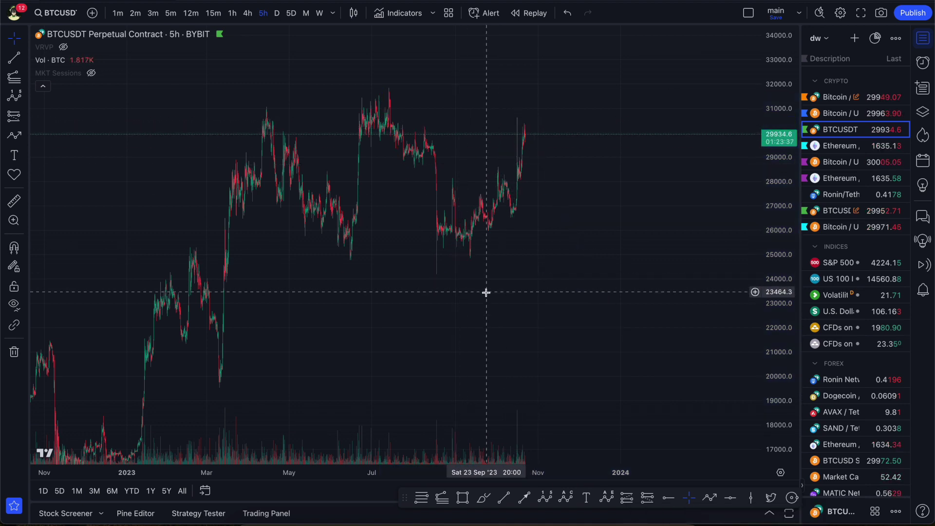
# Draw a Fibonacci retracement from the July high at about 31,861 to the August low at about 24,197, and remove it.
pyautogui.click(421, 497)
pyautogui.click(380, 88)
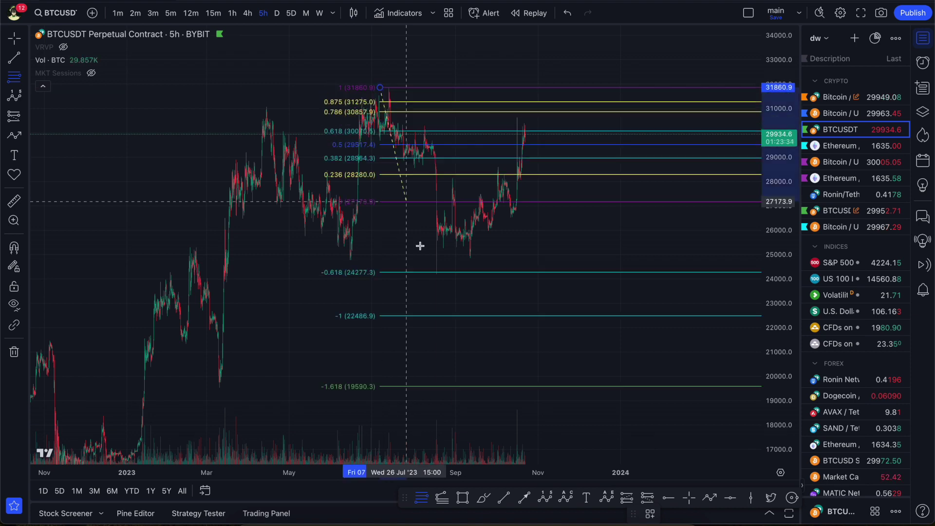
pyautogui.click(425, 274)
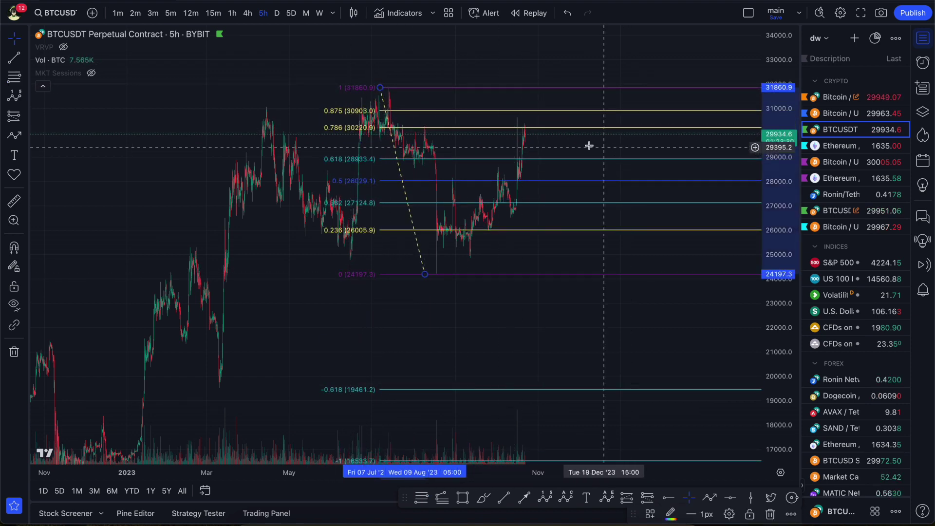
pyautogui.press('Delete')
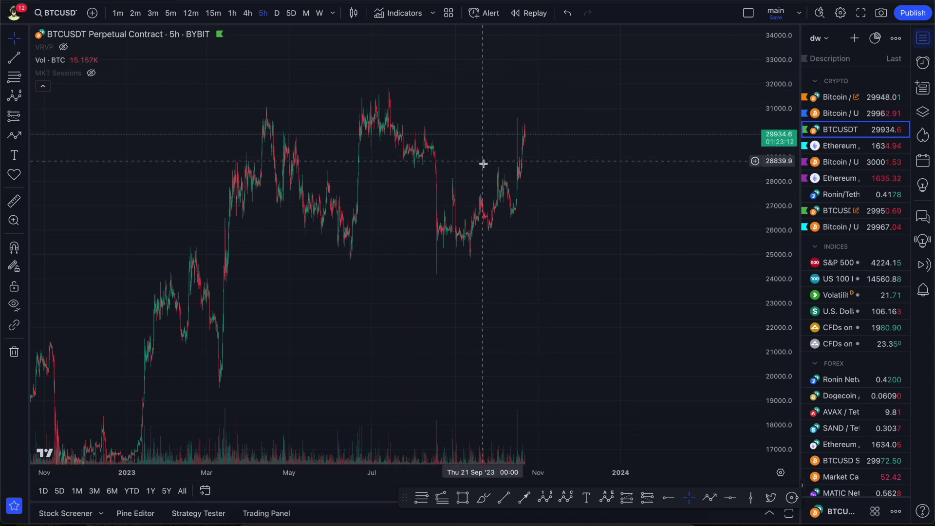
# Switch the chart to the 5-day timeframe and examine the 2023 swings against the 2021–2022 price history.
pyautogui.moveTo(473, 240); pyautogui.dragTo(424, 268)
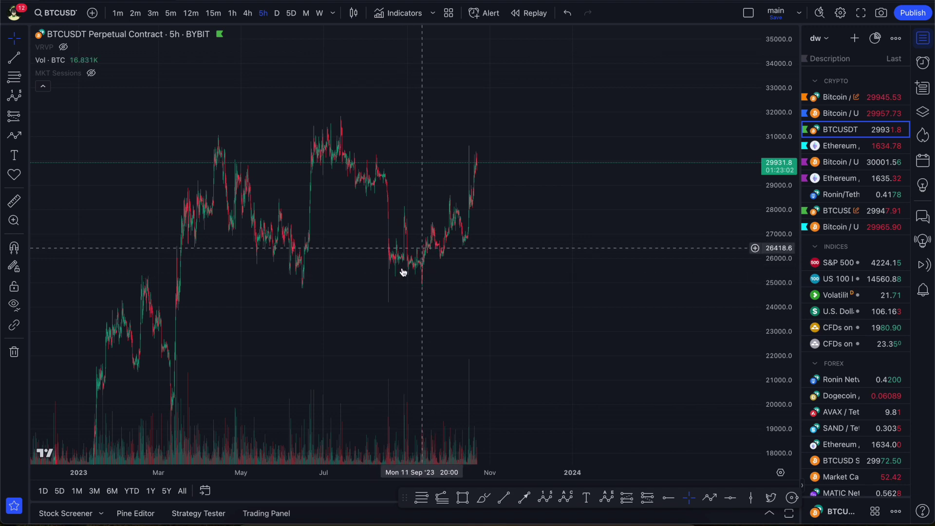
pyautogui.moveTo(508, 192); pyautogui.dragTo(433, 215)
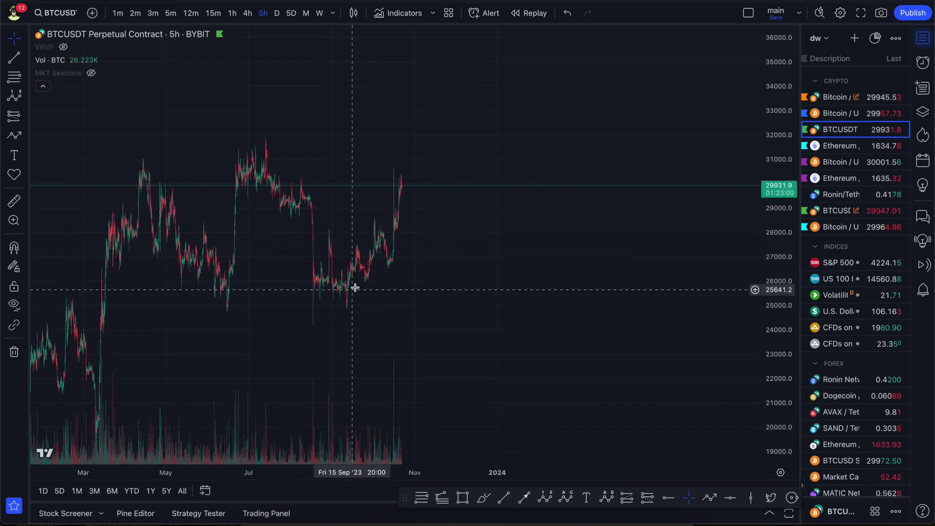
pyautogui.hscroll(1, 403, 267)
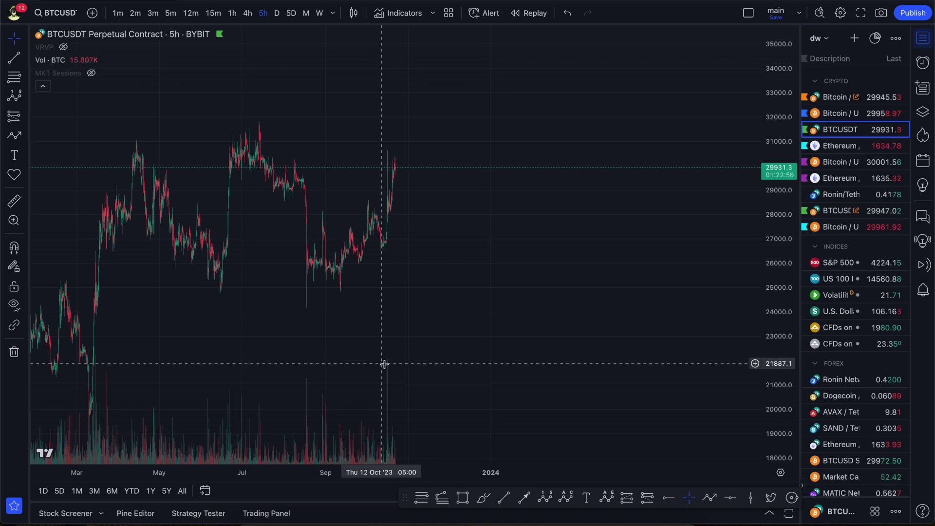
pyautogui.click(292, 12)
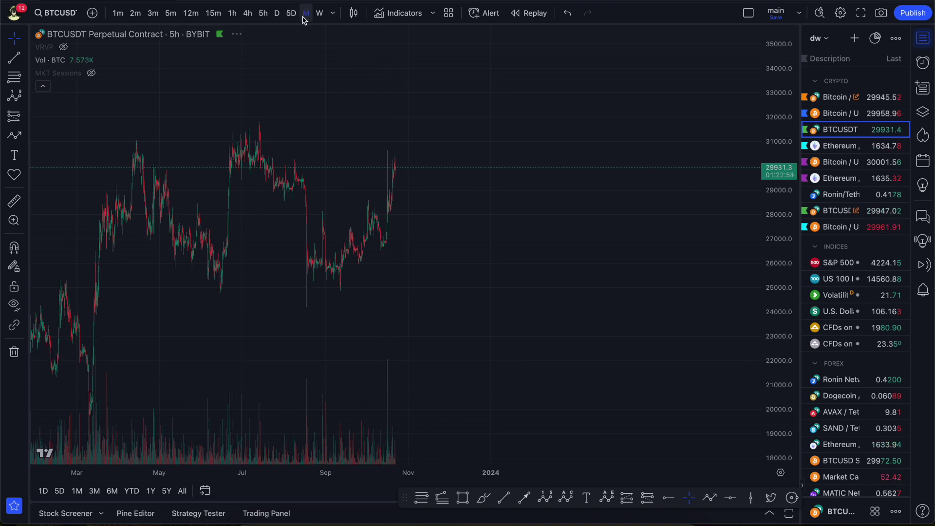
pyautogui.scroll(10, 373, 206)
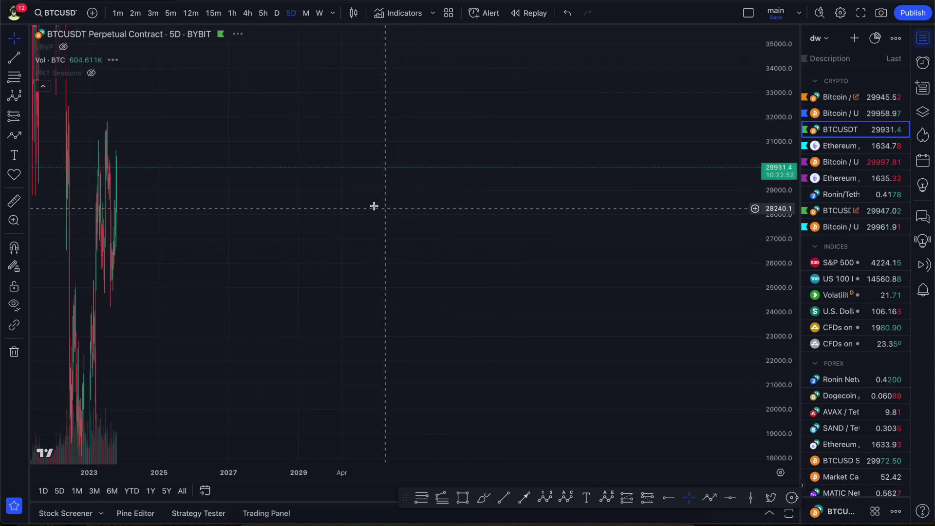
pyautogui.moveTo(248, 240); pyautogui.dragTo(542, 213)
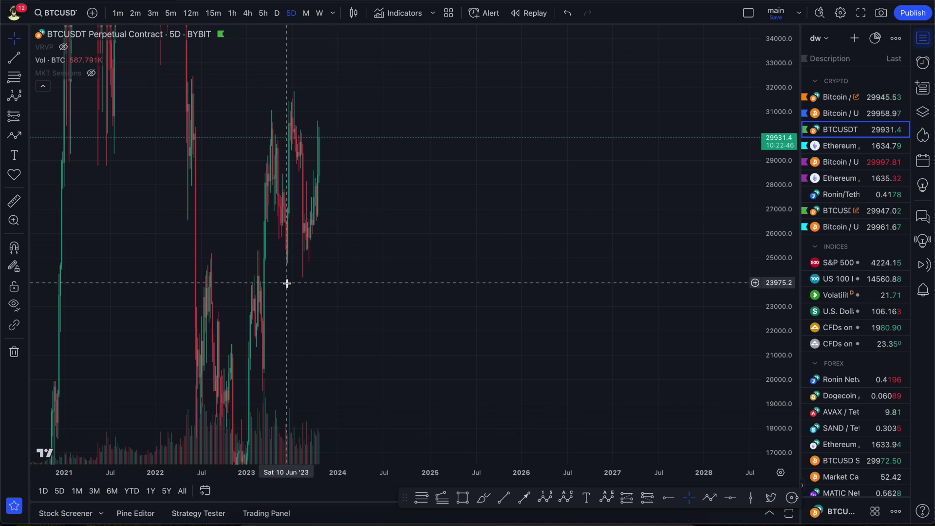
pyautogui.scroll(5, 365, 121)
pyautogui.moveTo(288, 190); pyautogui.dragTo(599, 184)
pyautogui.moveTo(375, 312); pyautogui.dragTo(402, 242)
pyautogui.moveTo(438, 154); pyautogui.dragTo(449, 296)
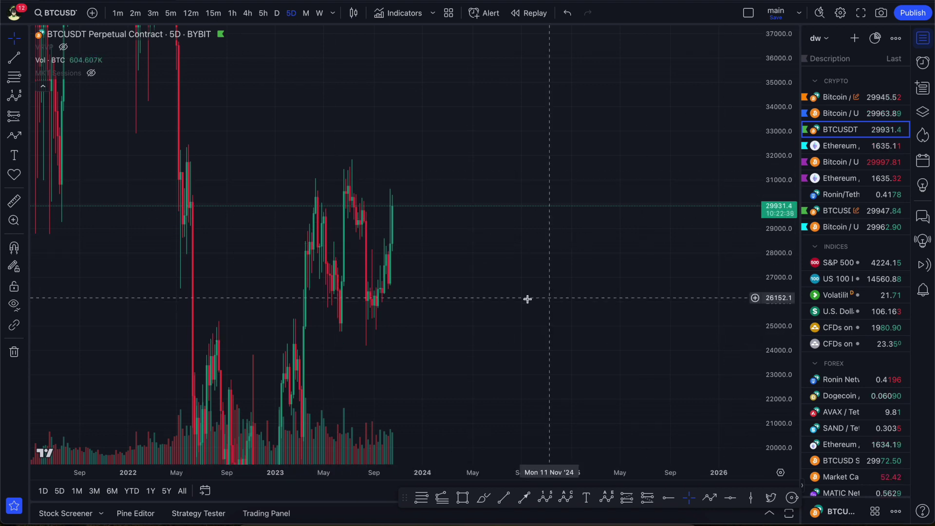
# Set the chart to the 1-hour timeframe and examine the October rally against the August drop and September lows.
pyautogui.click(191, 14)
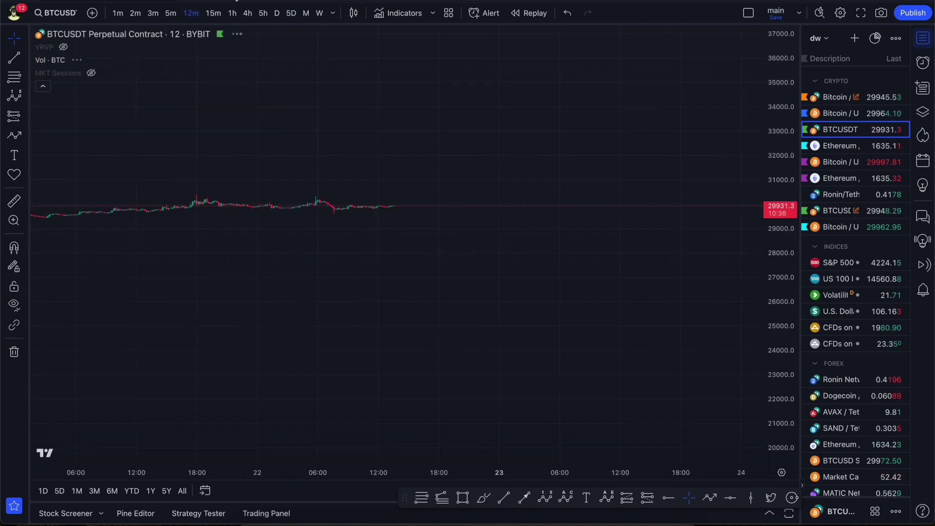
pyautogui.click(232, 13)
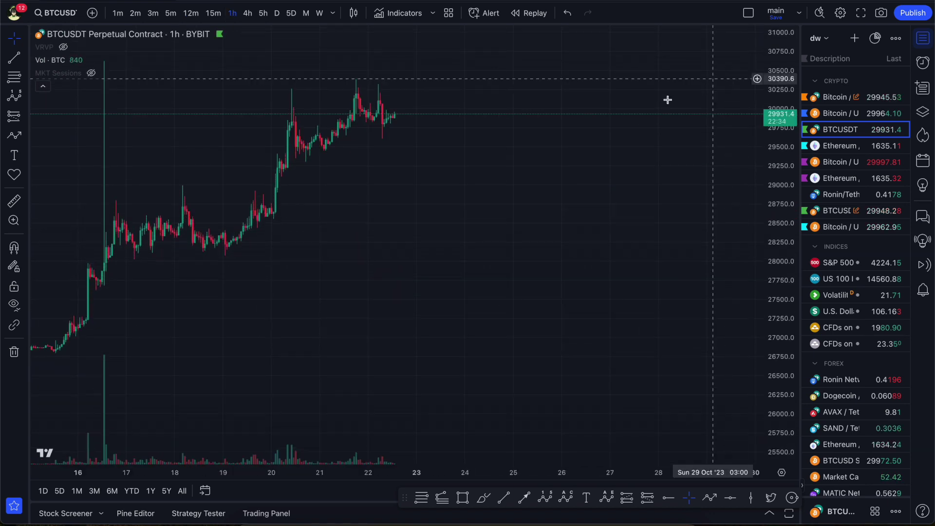
pyautogui.scroll(-10, 521, 227)
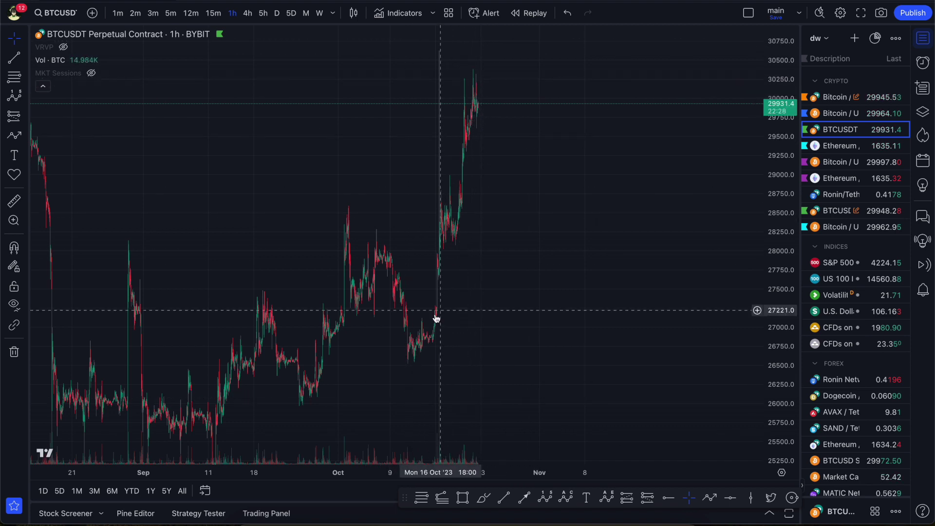
pyautogui.moveTo(453, 303); pyautogui.dragTo(419, 302)
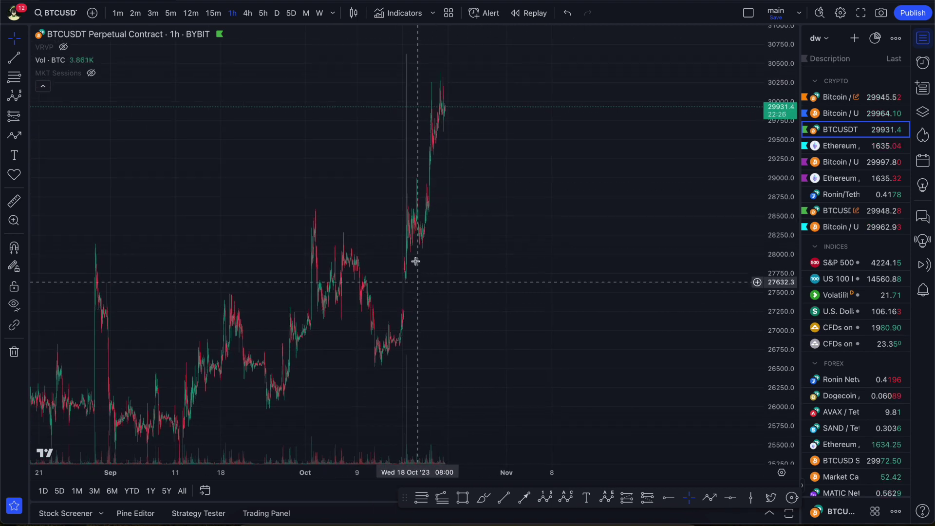
pyautogui.moveTo(488, 258); pyautogui.dragTo(529, 170)
pyautogui.moveTo(448, 60); pyautogui.dragTo(396, 198)
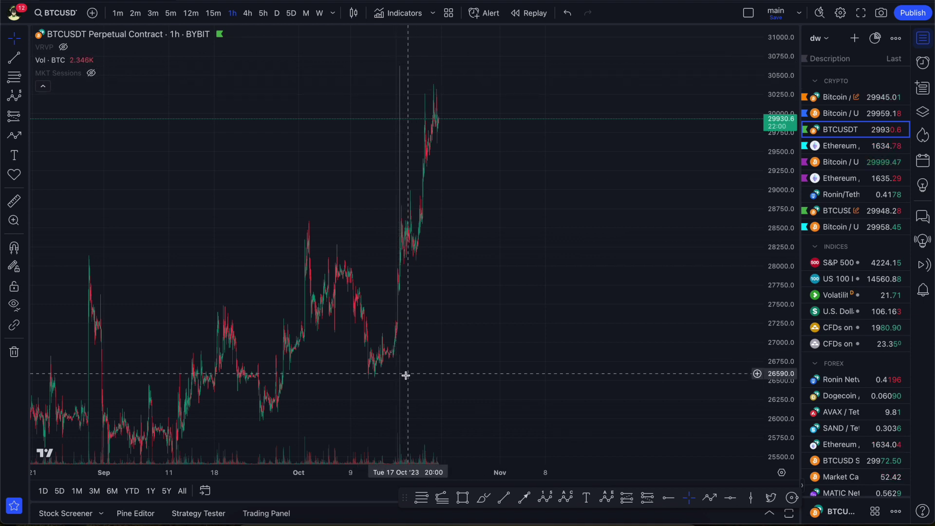
pyautogui.moveTo(421, 190); pyautogui.dragTo(357, 290)
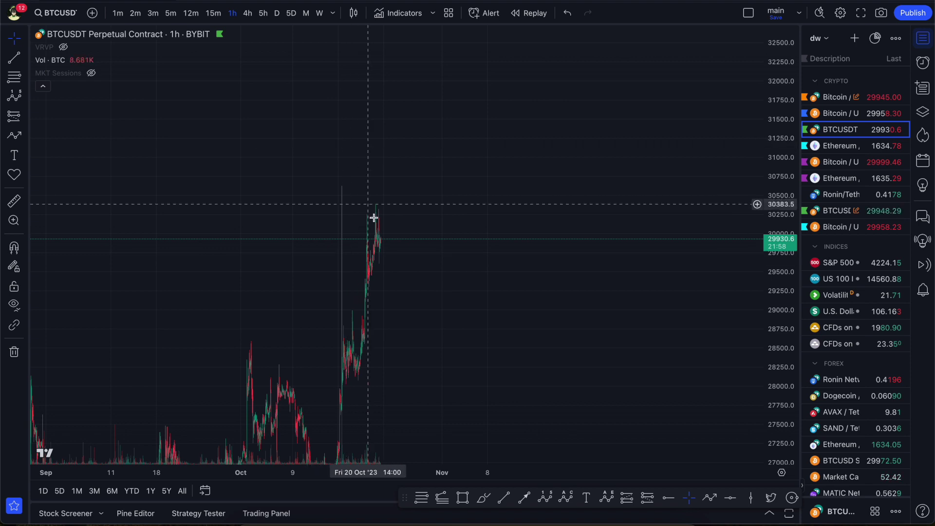
pyautogui.moveTo(448, 294); pyautogui.dragTo(634, 167)
pyautogui.moveTo(776, 91); pyautogui.dragTo(784, 258)
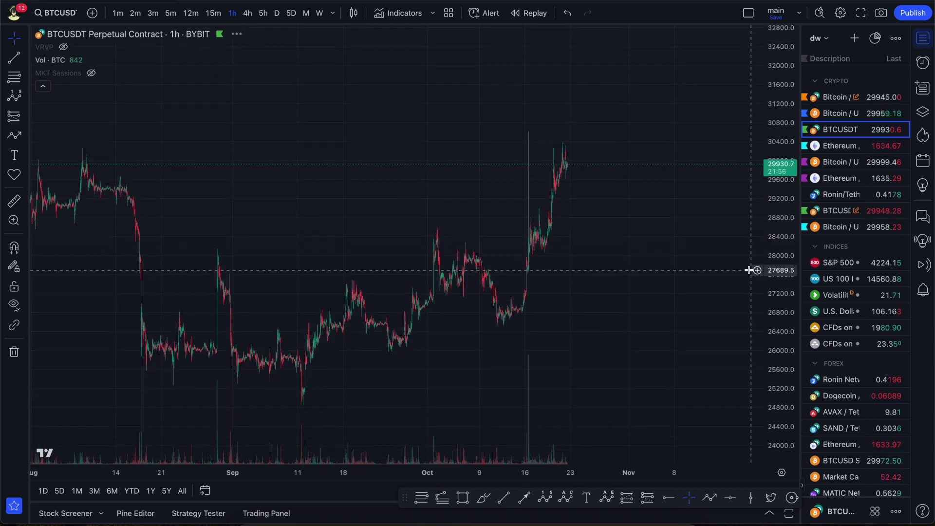
pyautogui.hscroll(2, 633, 253)
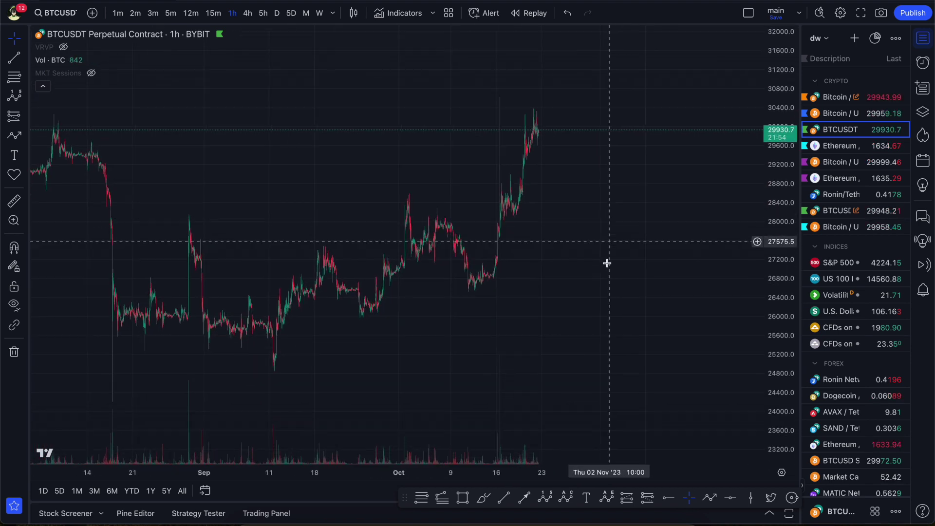
# Draw an Elliott impulse wave from the October 11 low through about 27,120, 26,675, 30,551 and 28,237, ending at about 30,517.
pyautogui.click(545, 497)
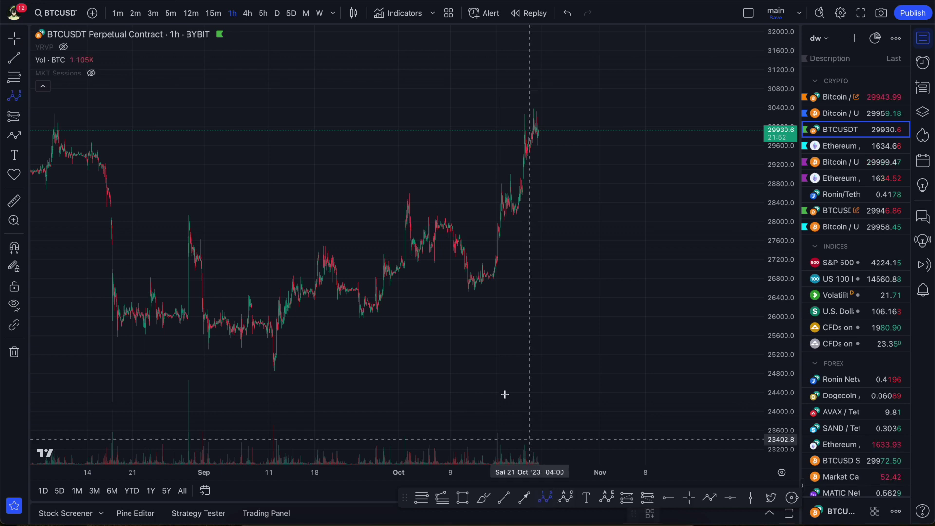
pyautogui.click(469, 289)
pyautogui.click(488, 263)
pyautogui.click(489, 285)
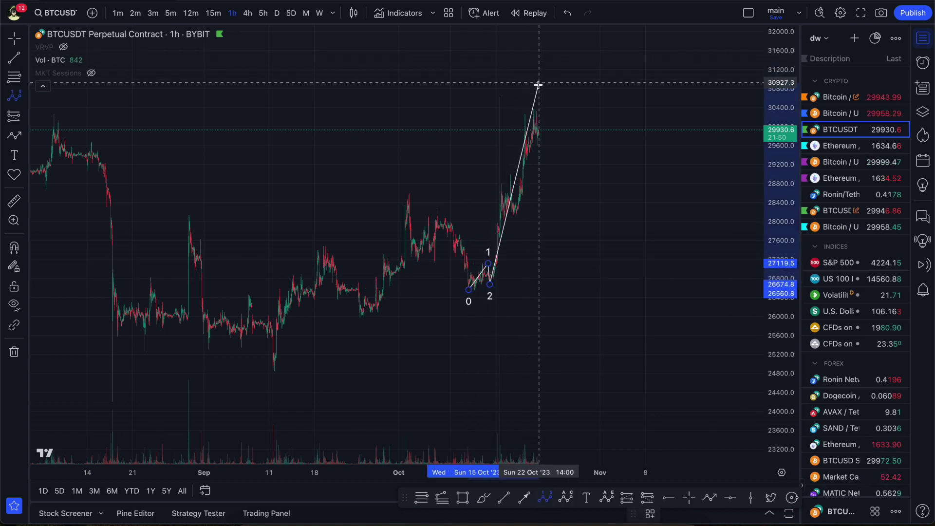
pyautogui.click(538, 101)
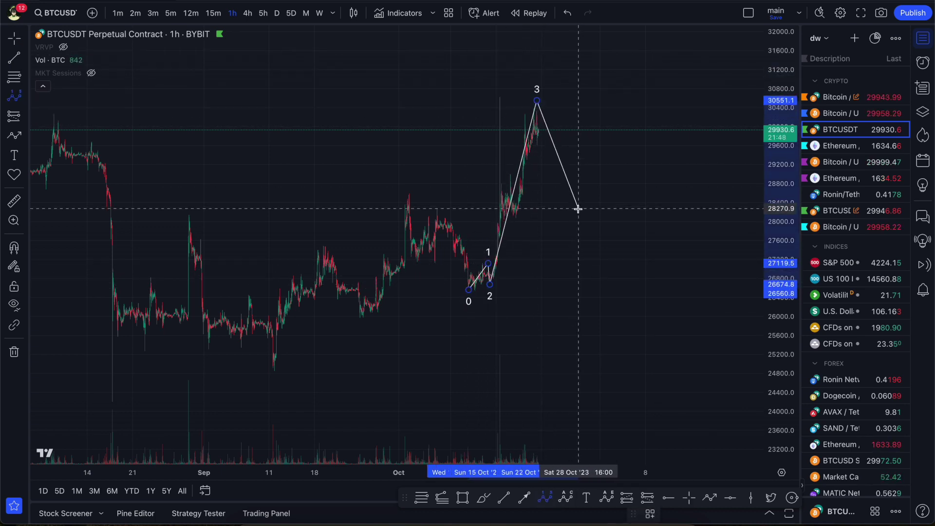
pyautogui.click(579, 210)
pyautogui.click(618, 101)
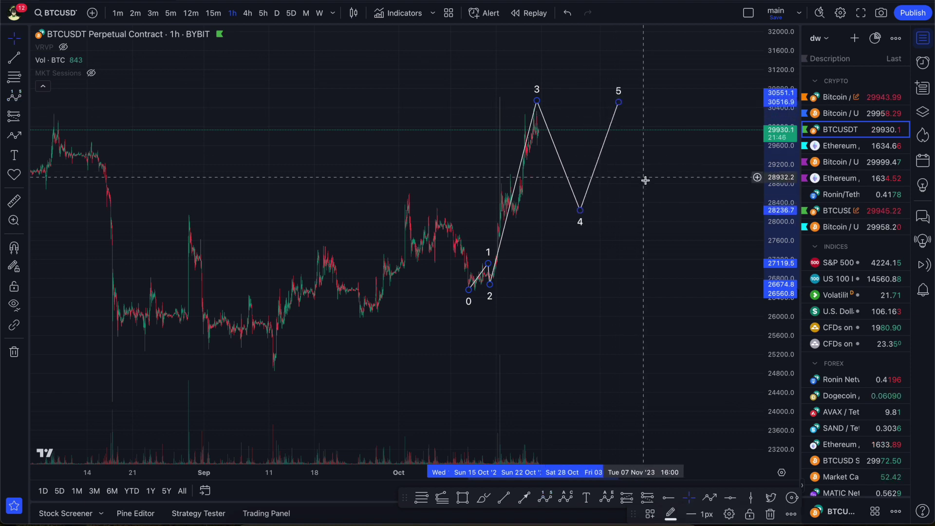
# Lower the impulse wave's point 5 to about 30,335 and point 3 to about 30,505.
pyautogui.moveTo(598, 139); pyautogui.dragTo(518, 146)
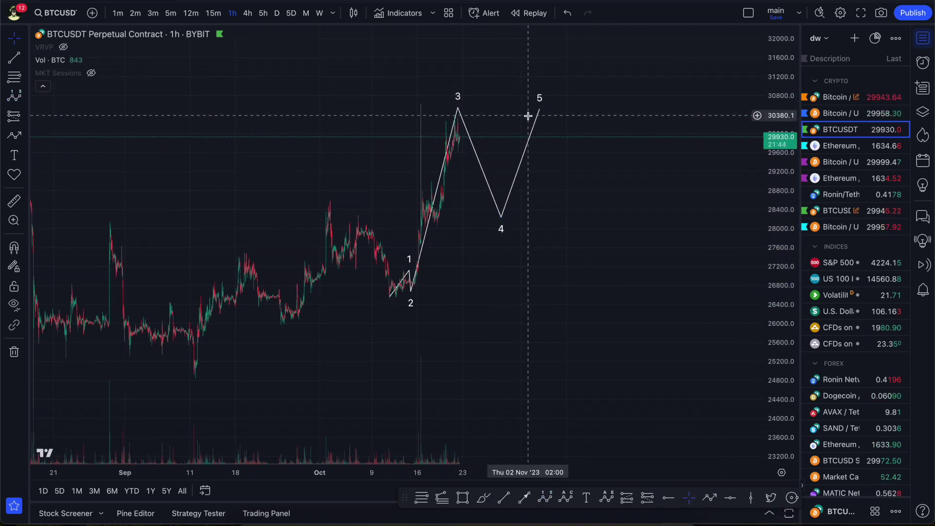
pyautogui.moveTo(539, 111)
pyautogui.mouseDown()
pyautogui.moveTo(528, 126)
pyautogui.moveTo(542, 144)
pyautogui.mouseUp()
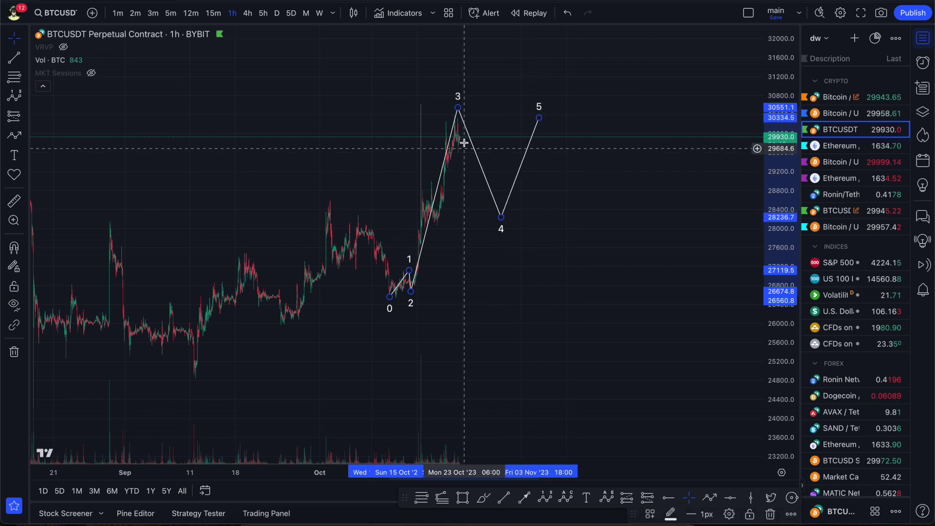
pyautogui.moveTo(458, 111); pyautogui.dragTo(456, 110)
# Refit the impulse wave's start to the mid-October swings, placing point 1 at about 27,054 and point 2 at about 26,726.
pyautogui.scroll(4, 424, 161)
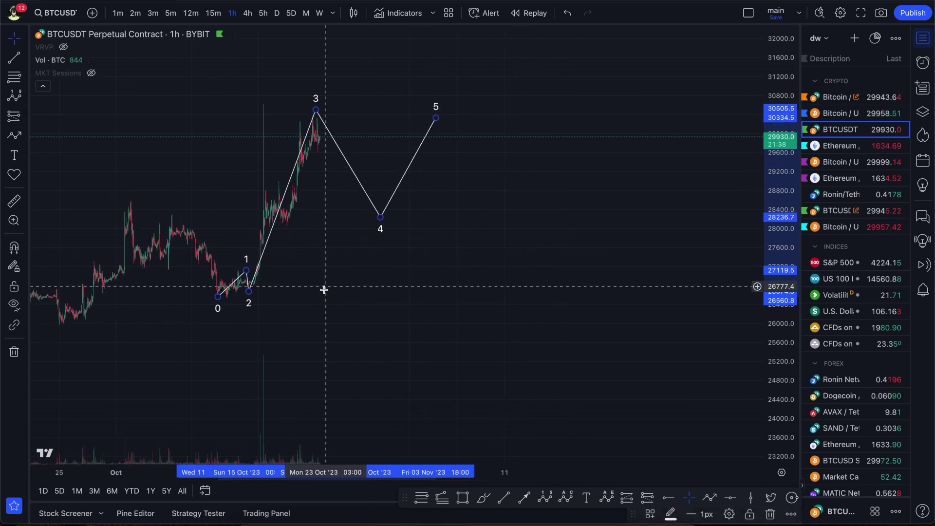
pyautogui.moveTo(327, 286); pyautogui.dragTo(392, 287)
pyautogui.moveTo(771, 374); pyautogui.dragTo(766, 221)
pyautogui.scroll(4, 428, 287)
pyautogui.moveTo(294, 327); pyautogui.dragTo(373, 282)
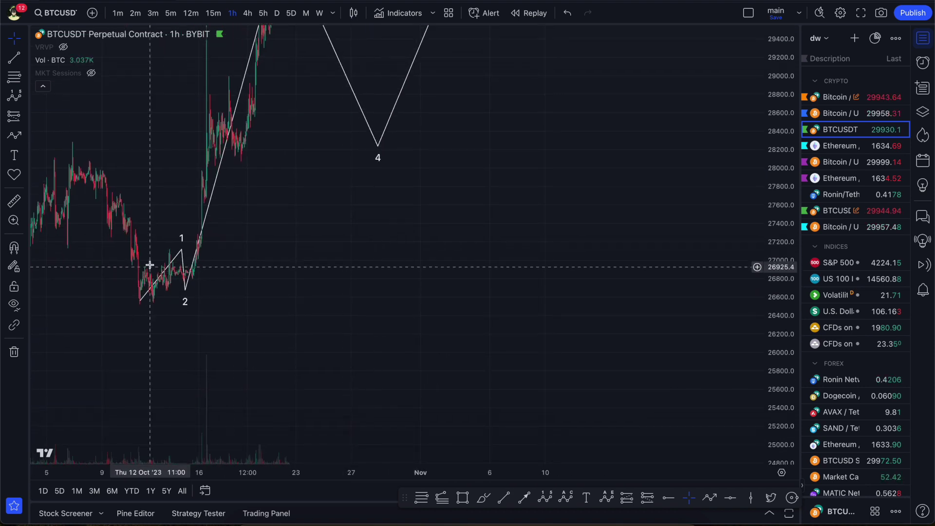
pyautogui.moveTo(176, 255)
pyautogui.mouseDown()
pyautogui.moveTo(159, 261)
pyautogui.moveTo(173, 250)
pyautogui.mouseUp()
pyautogui.moveTo(184, 292); pyautogui.dragTo(162, 255)
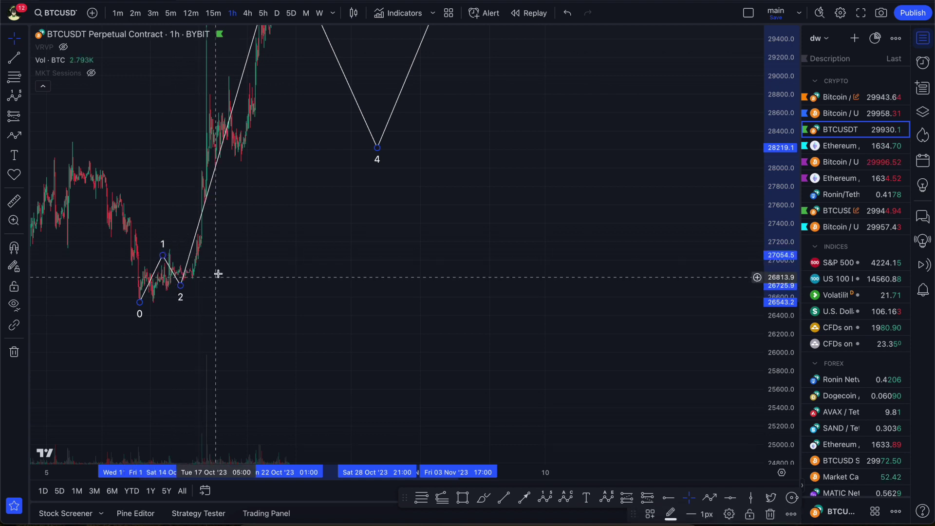
pyautogui.scroll(5, 198, 256)
pyautogui.hscroll(-6, 196, 255)
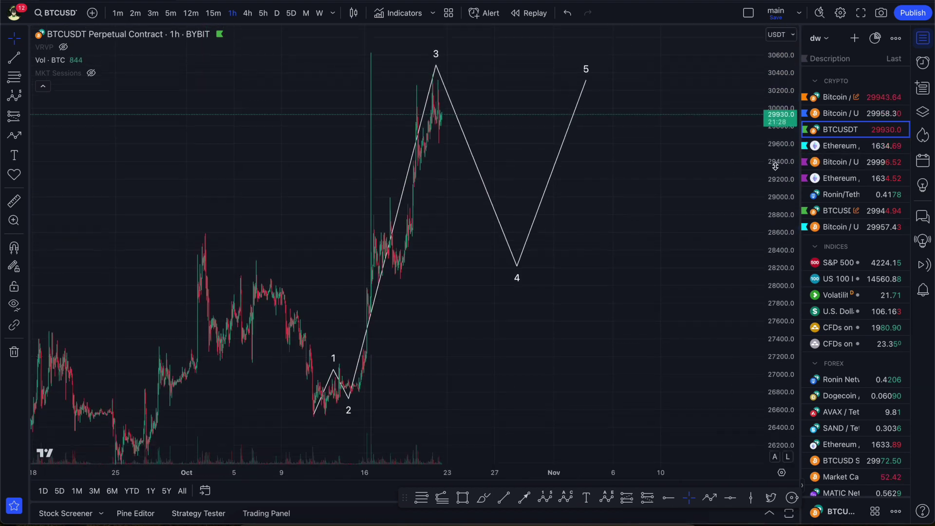
# Move the impulse wave's point 3 to the October 16 spike at about 30,652, point 4 to about 27,900 and point 5 to about 30,143.
pyautogui.click(438, 97)
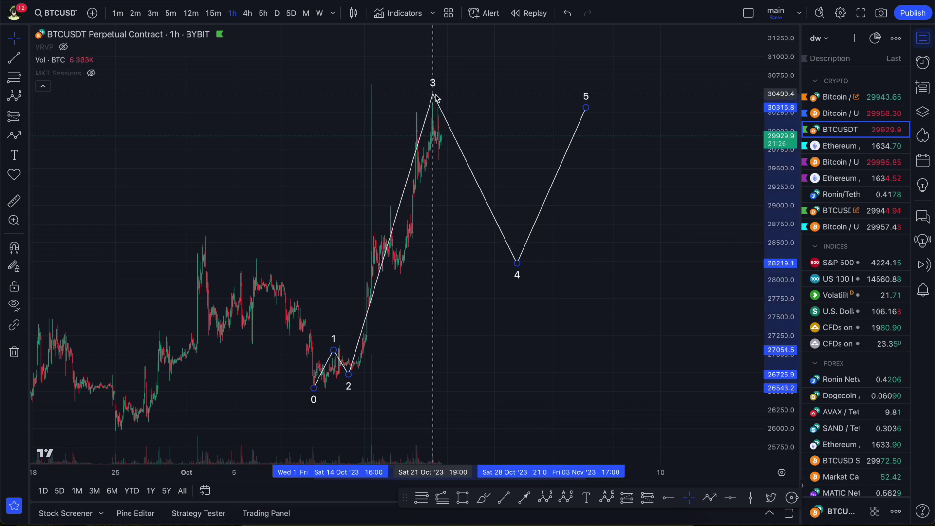
pyautogui.scroll(1, 439, 98)
pyautogui.scroll(1, 440, 98)
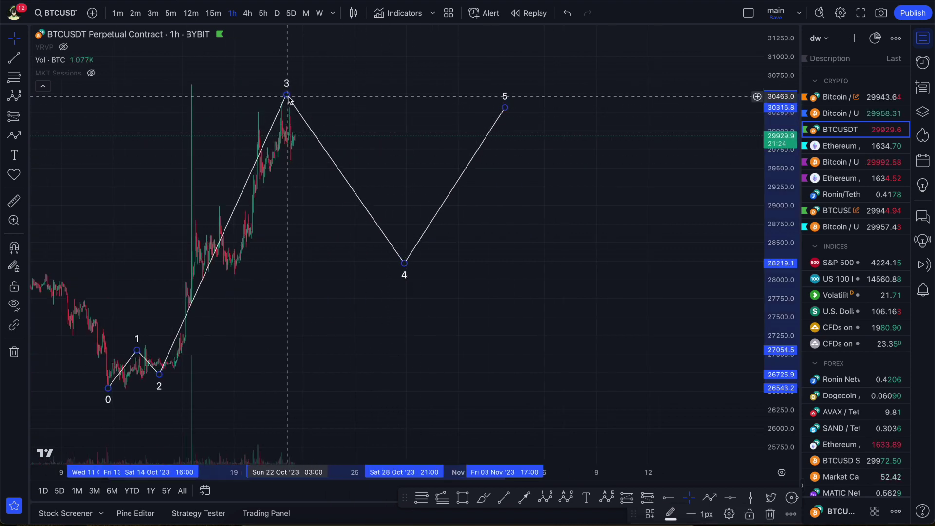
pyautogui.moveTo(287, 96); pyautogui.dragTo(190, 84)
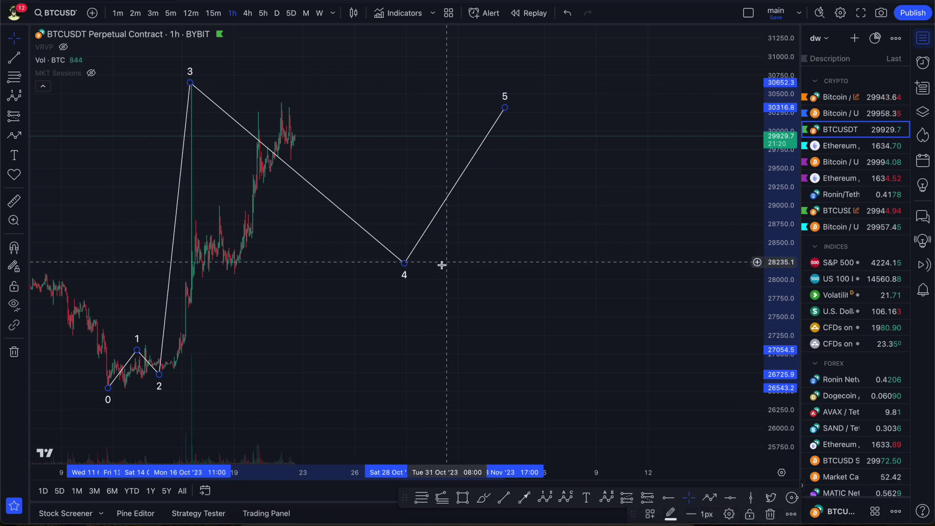
pyautogui.moveTo(404, 263); pyautogui.dragTo(234, 288)
pyautogui.moveTo(510, 109); pyautogui.dragTo(270, 143)
# Set the chart to the 4-hour timeframe and raise the impulse wave's point 5 to about 30,877 and point 3 to about 30,737.
pyautogui.scroll(4, 297, 138)
pyautogui.click(262, 14)
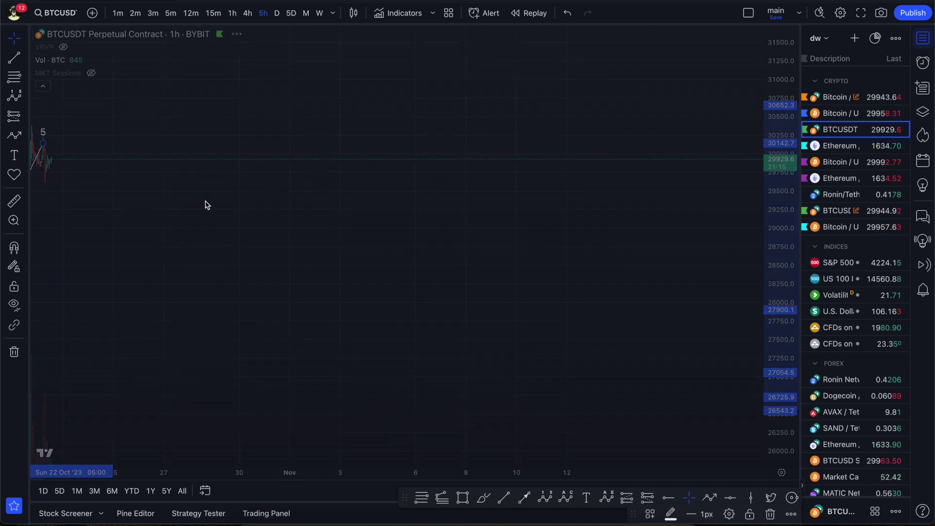
pyautogui.click(248, 13)
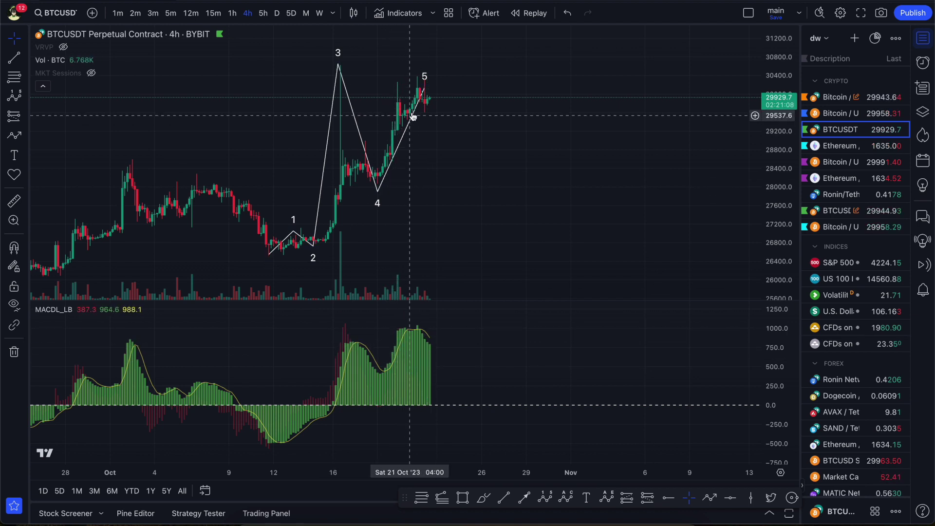
pyautogui.moveTo(424, 88); pyautogui.dragTo(420, 53)
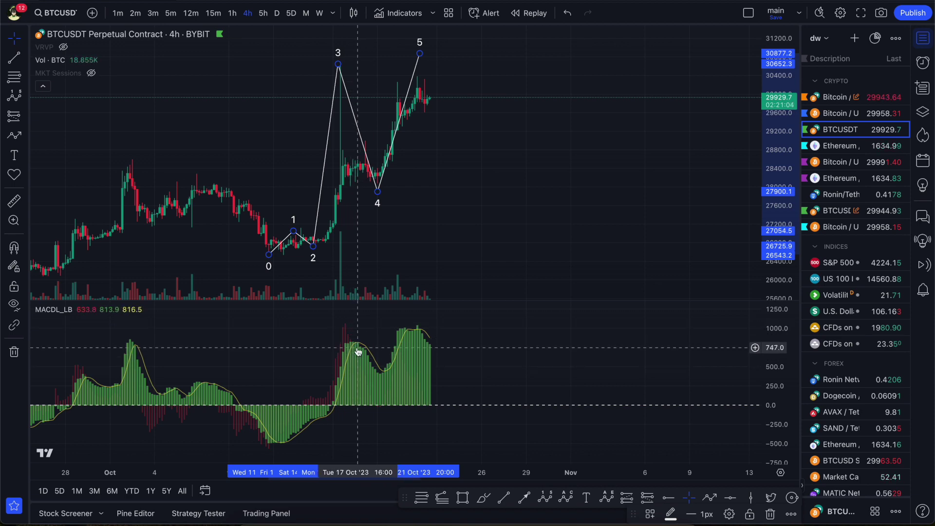
pyautogui.moveTo(427, 220); pyautogui.dragTo(414, 164)
pyautogui.moveTo(389, 111); pyautogui.dragTo(420, 217)
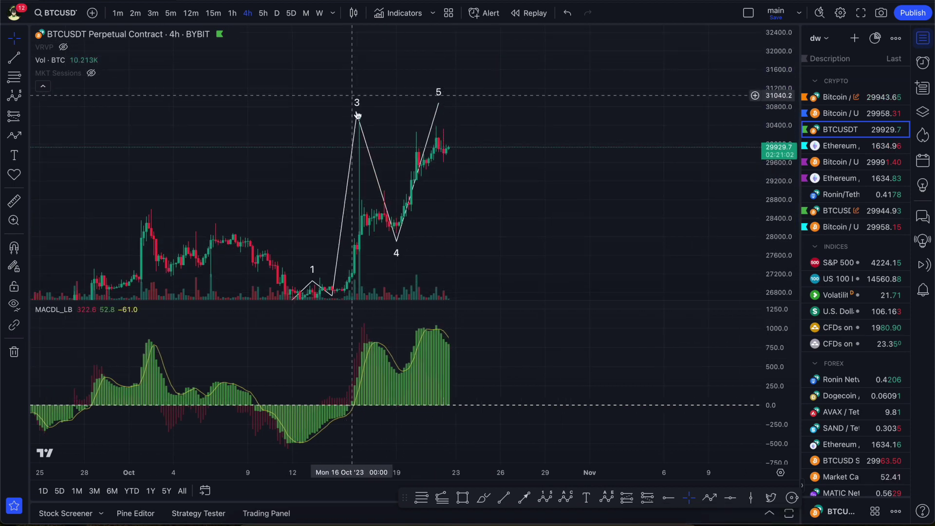
pyautogui.moveTo(356, 118); pyautogui.dragTo(359, 114)
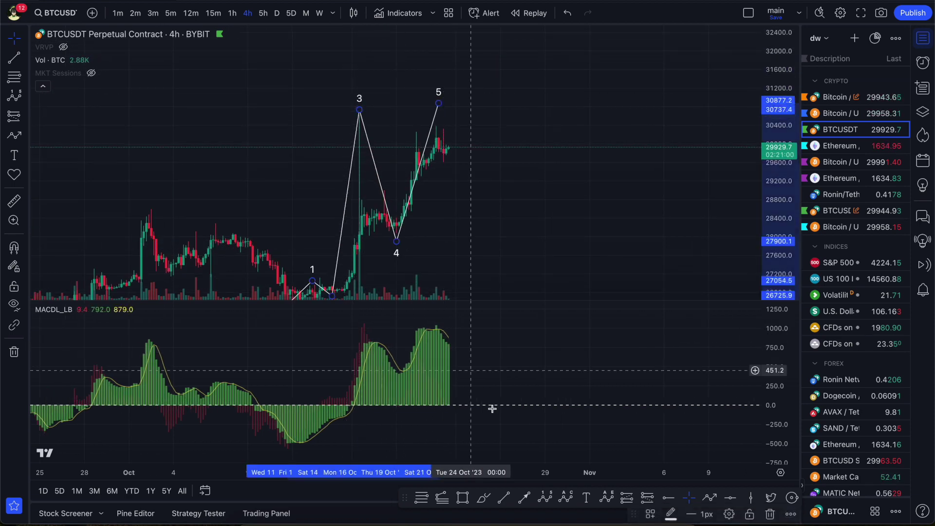
# Brush temporary strokes over the MACD peaks beneath waves 3 and 5 to test for divergence, and undo them.
pyautogui.click(484, 497)
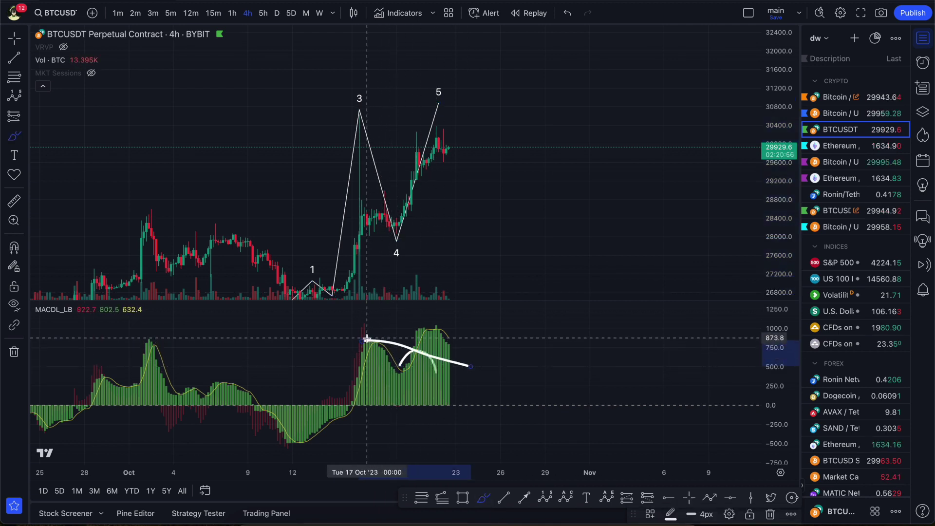
pyautogui.hotkey('ctrl', 'z')
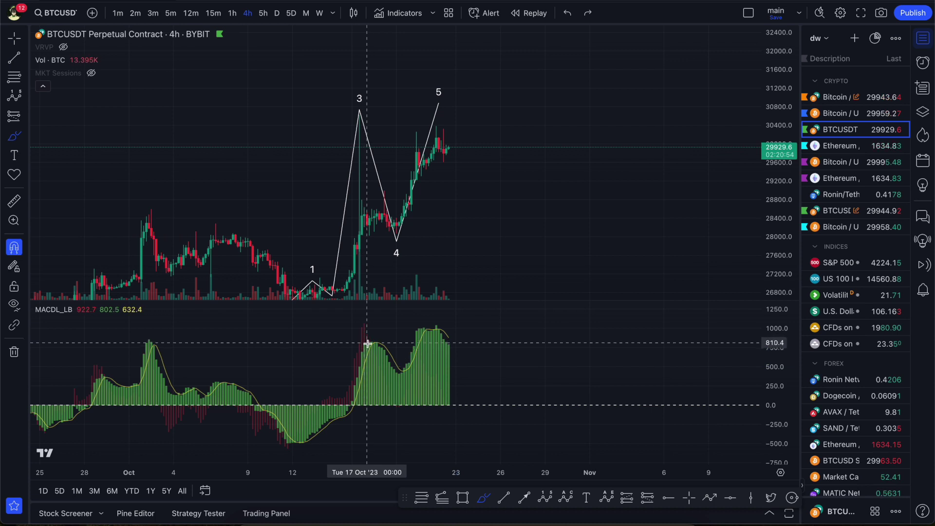
pyautogui.moveTo(367, 345); pyautogui.dragTo(446, 318)
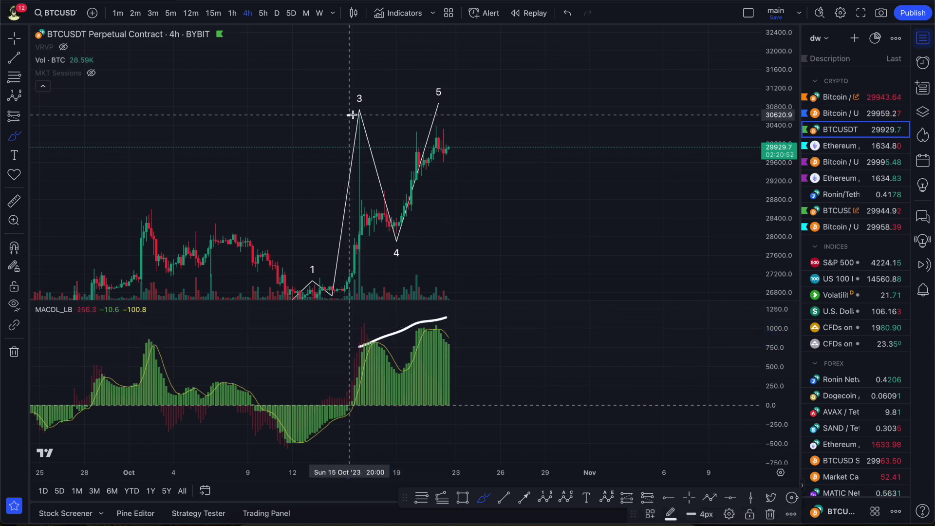
pyautogui.hotkey('ctrl', 'z')
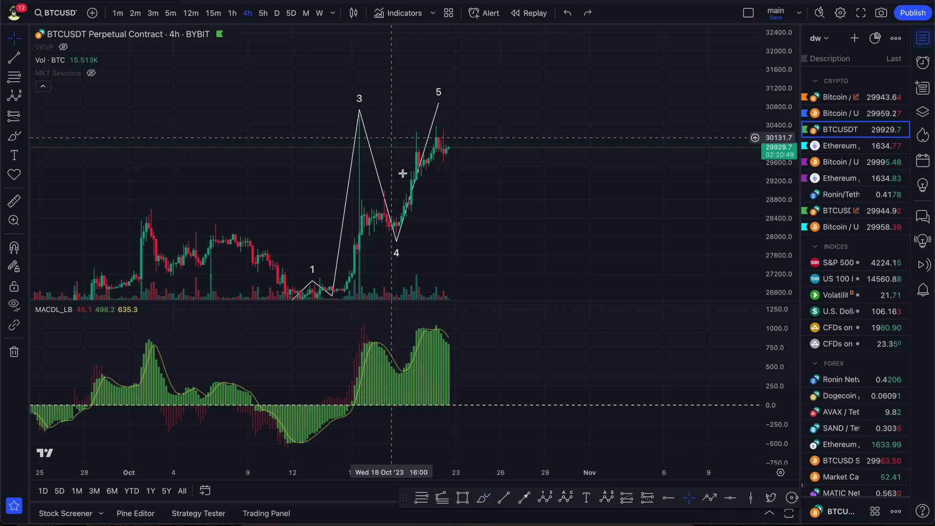
# Shift the impulse wave's point 3 to the October 21 high at about 30,528, point 4 to about 28,023 and point 5 to about 30,132.
pyautogui.moveTo(452, 201); pyautogui.dragTo(501, 172)
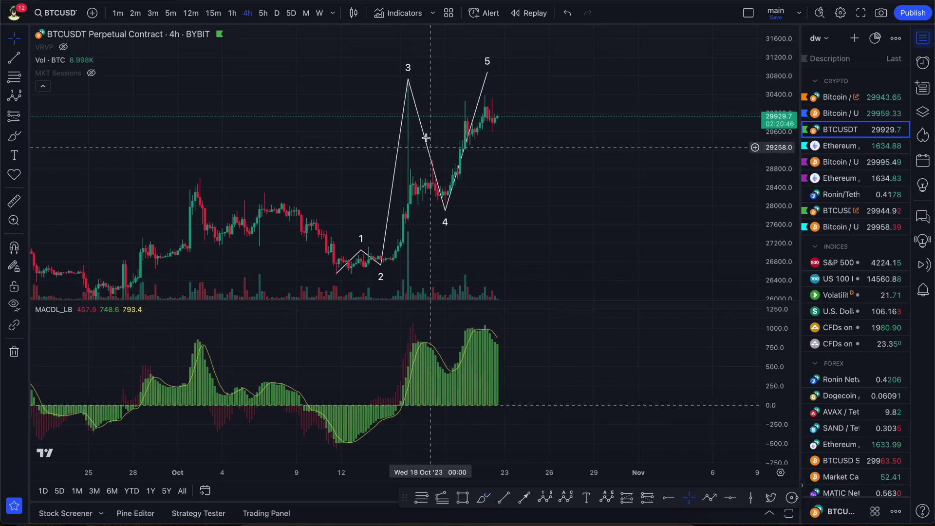
pyautogui.moveTo(407, 84); pyautogui.dragTo(457, 86)
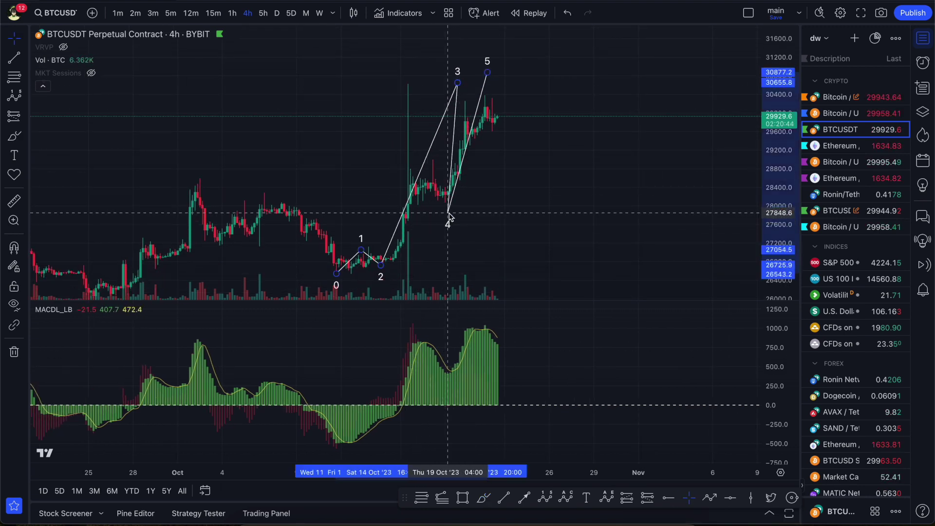
pyautogui.moveTo(452, 216); pyautogui.dragTo(468, 215)
pyautogui.moveTo(474, 82); pyautogui.dragTo(597, 105)
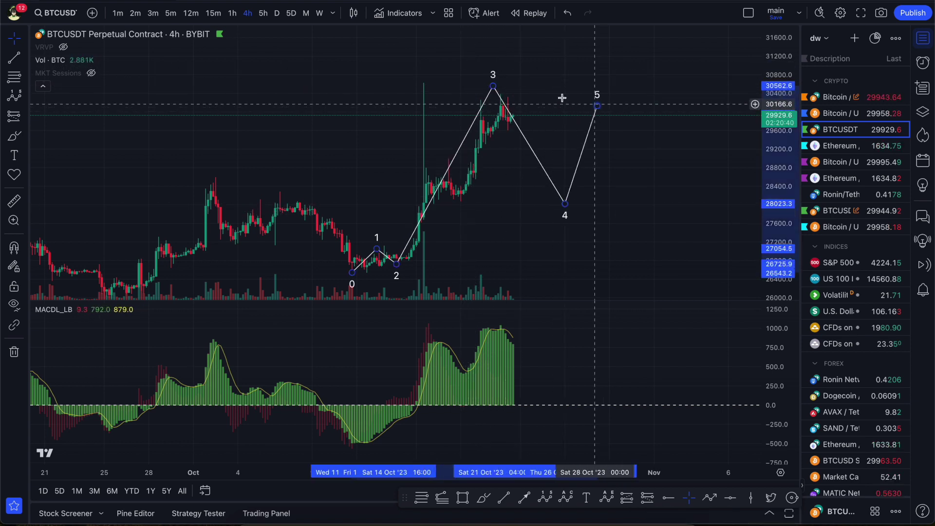
pyautogui.moveTo(493, 87)
pyautogui.mouseDown()
pyautogui.moveTo(526, 94)
pyautogui.moveTo(496, 89)
pyautogui.mouseUp()
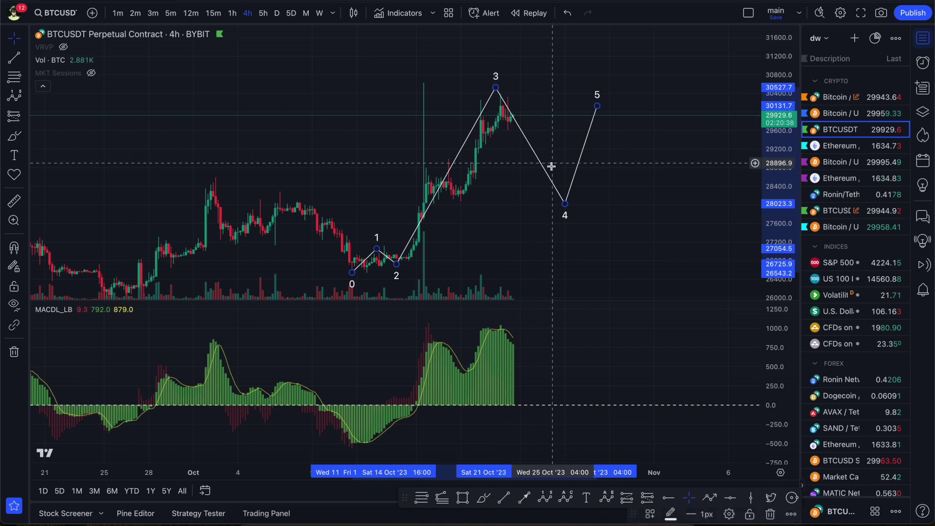
# Raise the impulse wave's point 3 above the October 21–22 highs, to about 30,700, and compare the rally with the MACD.
pyautogui.moveTo(562, 208); pyautogui.dragTo(531, 213)
pyautogui.moveTo(469, 94); pyautogui.dragTo(485, 82)
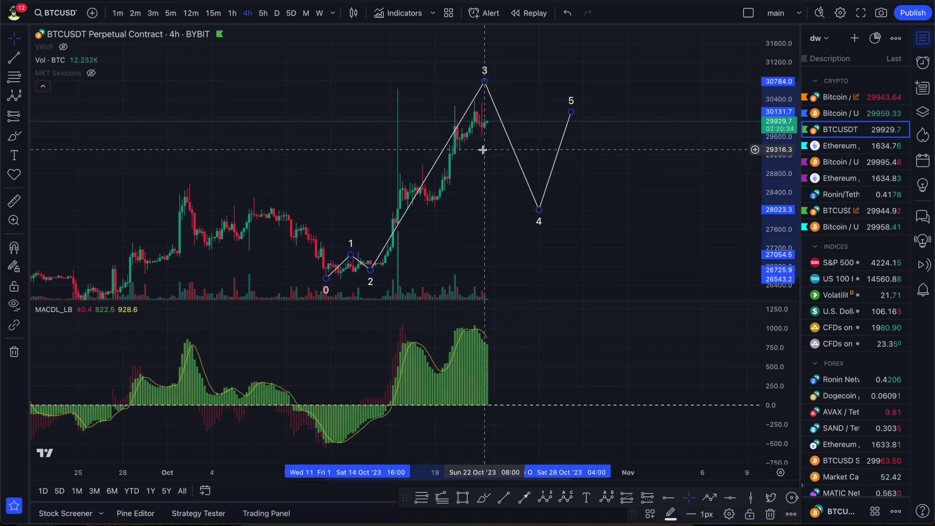
pyautogui.moveTo(486, 90)
pyautogui.mouseDown()
pyautogui.moveTo(462, 117)
pyautogui.moveTo(478, 83)
pyautogui.moveTo(484, 129)
pyautogui.mouseUp()
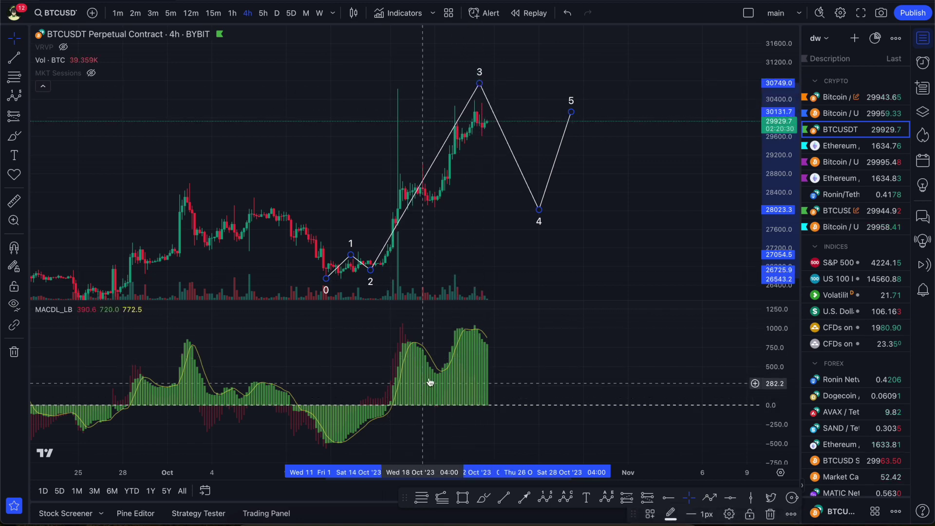
pyautogui.moveTo(477, 229); pyautogui.dragTo(459, 73)
pyautogui.moveTo(434, 141); pyautogui.dragTo(429, 223)
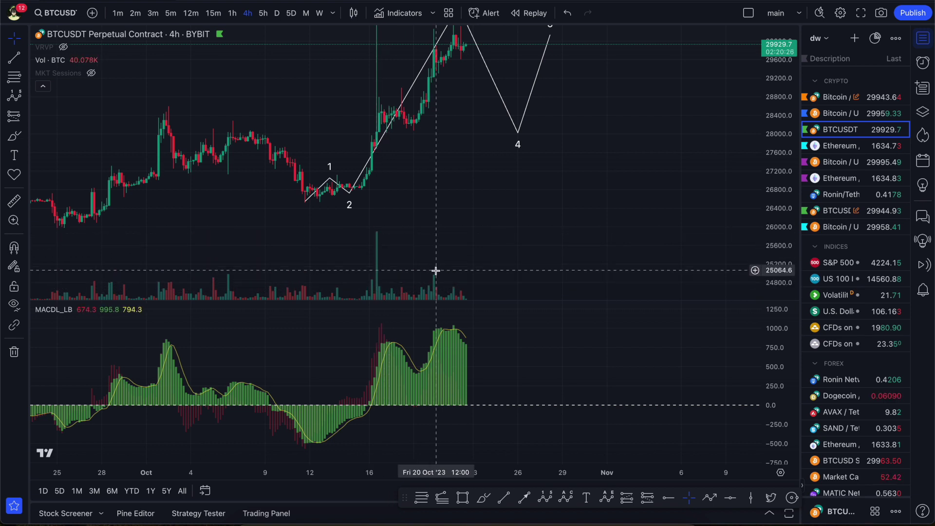
pyautogui.moveTo(449, 237); pyautogui.dragTo(420, 284)
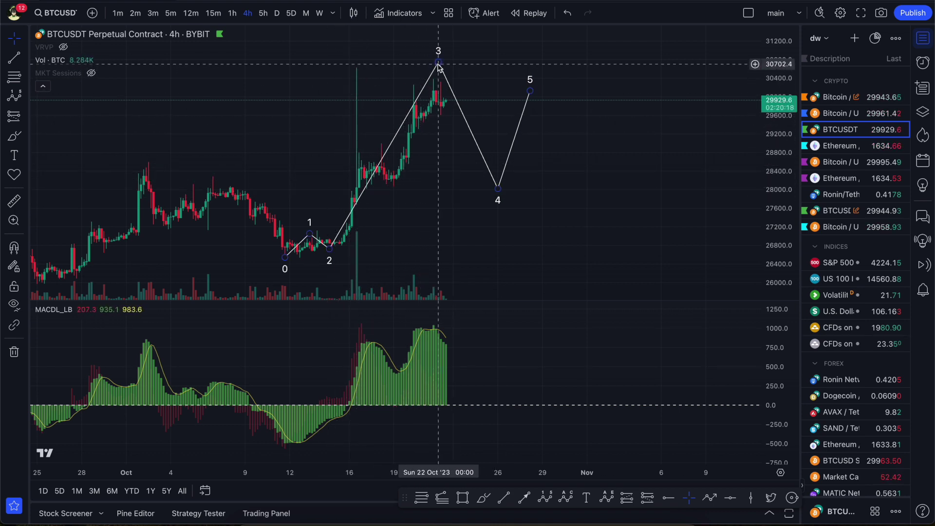
pyautogui.moveTo(438, 67); pyautogui.dragTo(433, 69)
# Set the chart to the 1-hour timeframe, rescale it around the October rally, and place the impulse wave's point 3 at about 30,663 on October 22.
pyautogui.moveTo(431, 142); pyautogui.dragTo(441, 93)
pyautogui.scroll(-3, 456, 113)
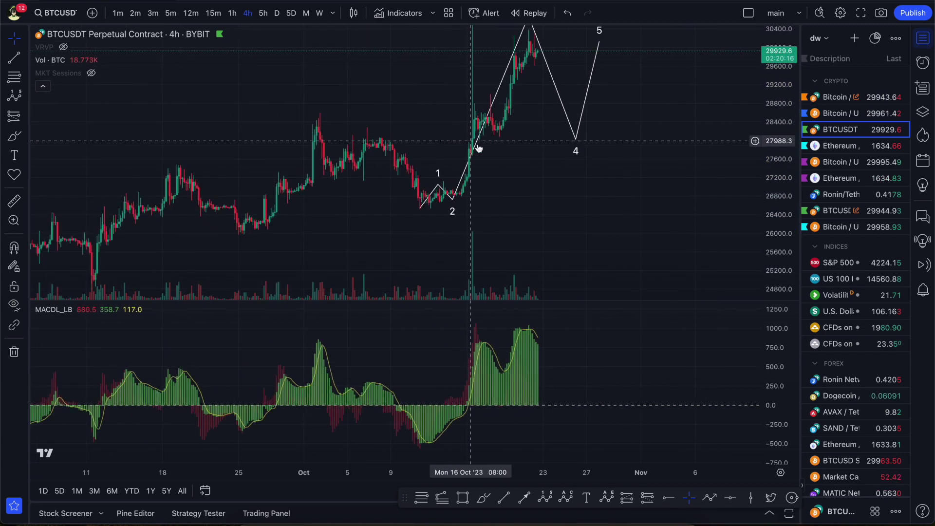
pyautogui.moveTo(546, 152); pyautogui.dragTo(544, 198)
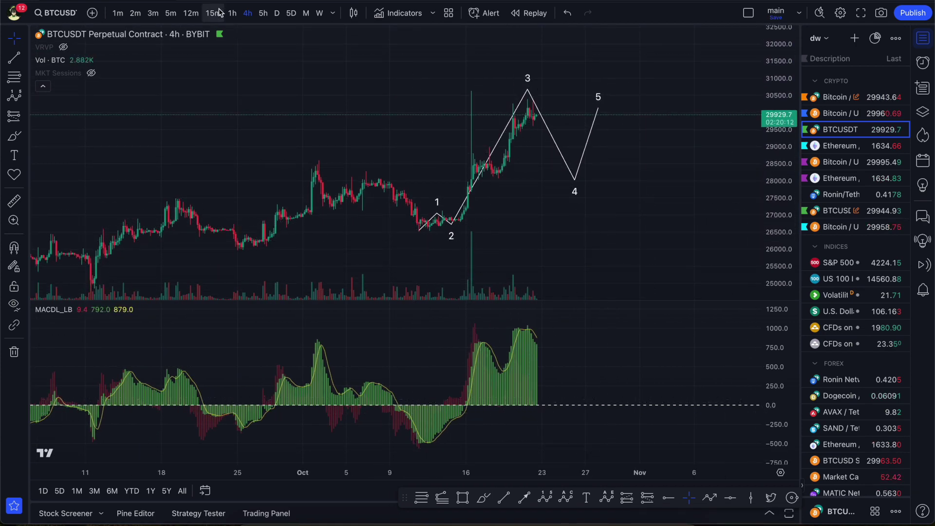
pyautogui.click(233, 17)
pyautogui.scroll(5, 560, 199)
pyautogui.moveTo(770, 260); pyautogui.dragTo(770, 122)
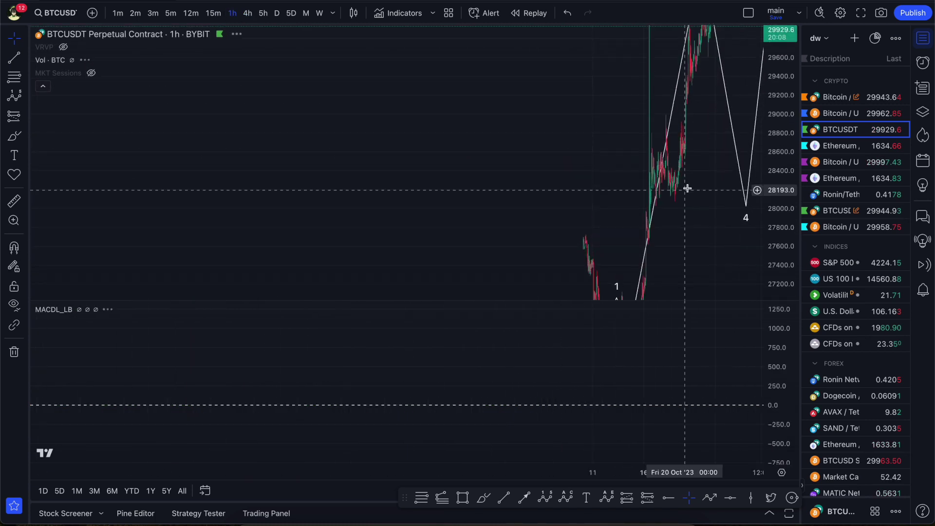
pyautogui.moveTo(687, 189); pyautogui.dragTo(626, 217)
pyautogui.moveTo(782, 122); pyautogui.dragTo(779, 227)
pyautogui.doubleClick(638, 228)
pyautogui.moveTo(634, 230); pyautogui.dragTo(529, 207)
pyautogui.moveTo(537, 88); pyautogui.dragTo(541, 89)
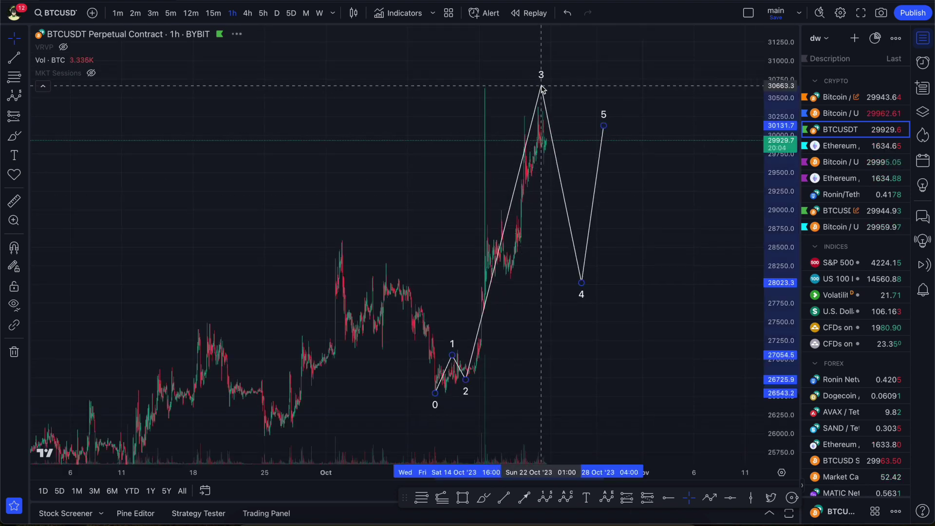
# Draw a second impulse wave from point 2 at about 26,725 through about 27,341, 26,877, 30,700 and 27,972, ending near the October 22 high.
pyautogui.click(545, 497)
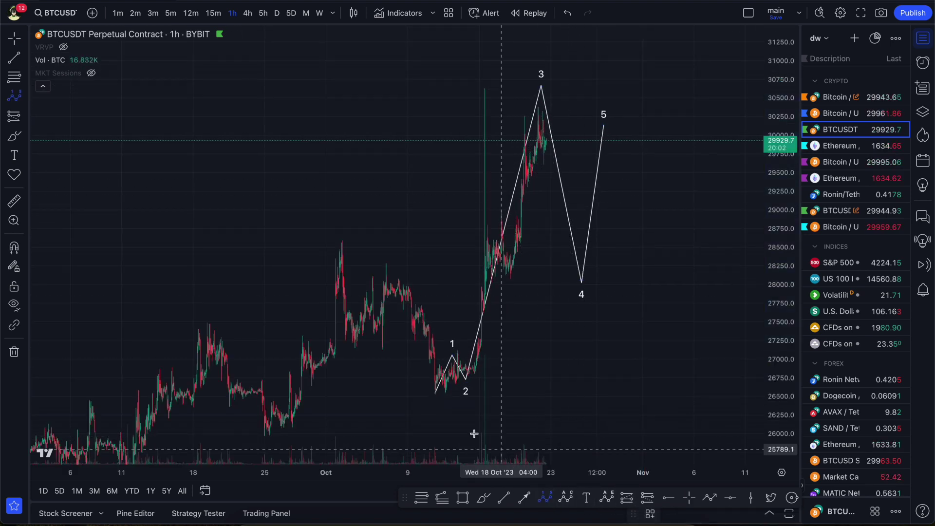
pyautogui.click(463, 378)
pyautogui.click(481, 369)
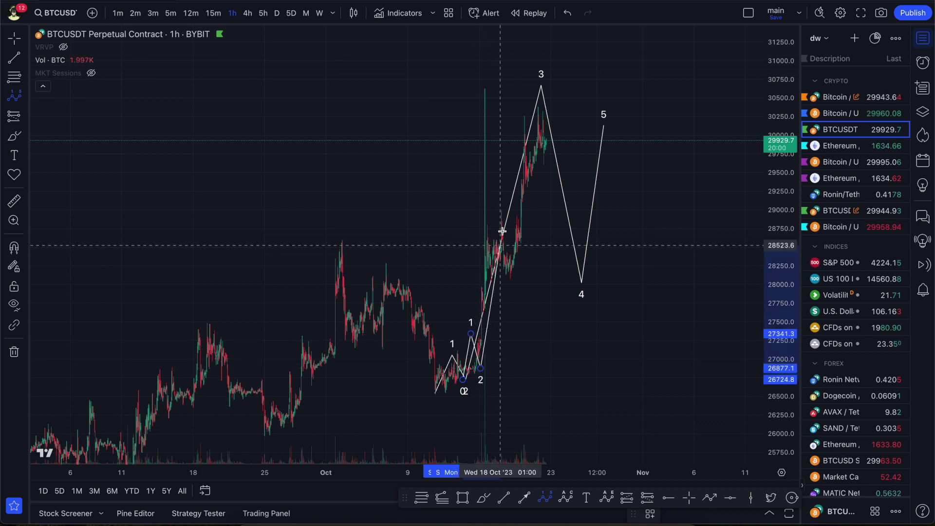
pyautogui.click(505, 286)
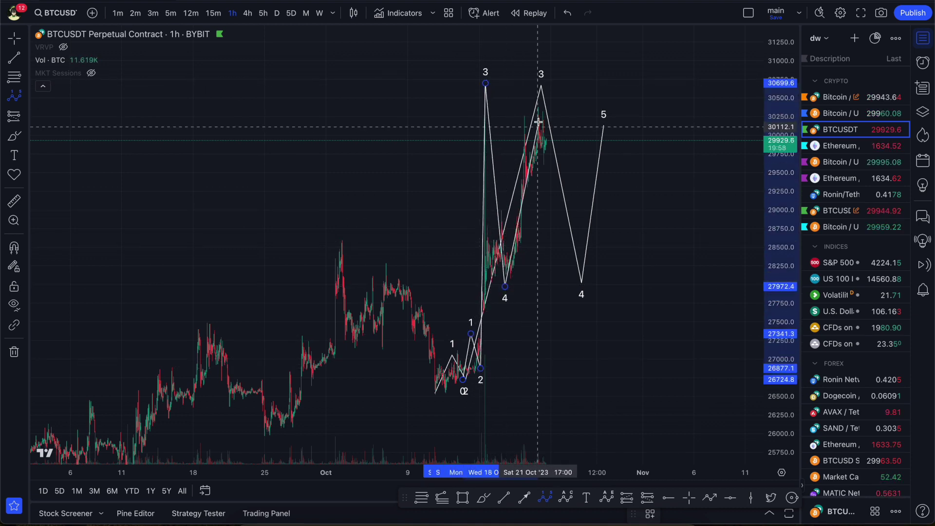
pyautogui.click(541, 112)
# Raise the inner impulse wave's point 5 to about 30,850 and the larger wave's point 3 to about 30,888.
pyautogui.moveTo(542, 85)
pyautogui.mouseDown()
pyautogui.moveTo(560, 116)
pyautogui.moveTo(541, 107)
pyautogui.moveTo(539, 72)
pyautogui.mouseUp()
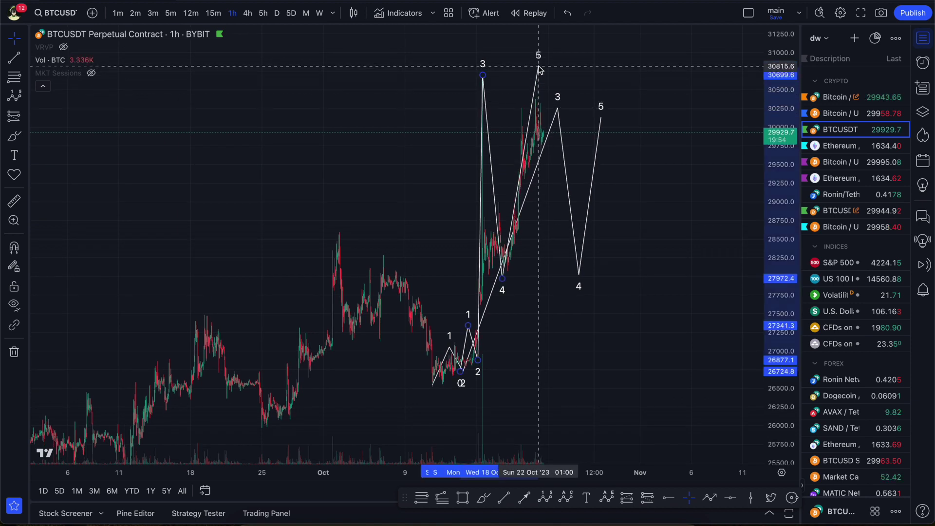
pyautogui.moveTo(558, 109); pyautogui.dragTo(528, 60)
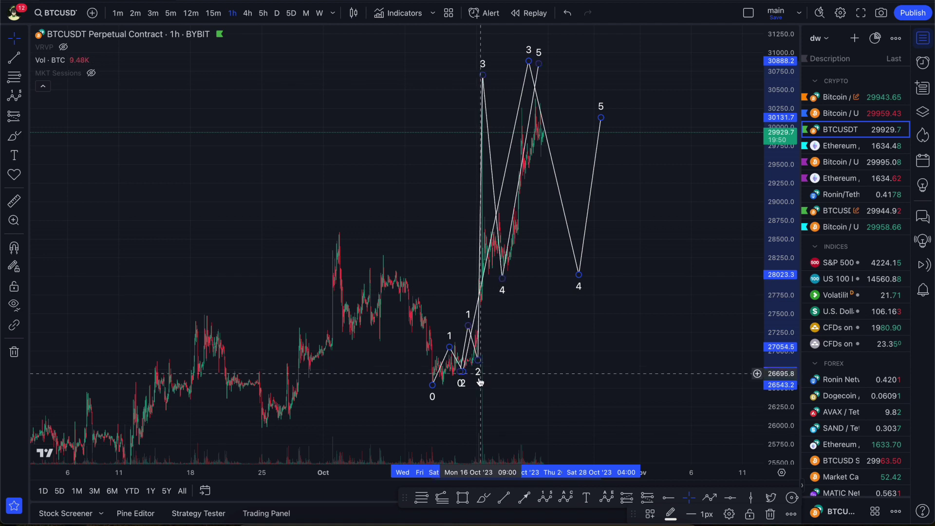
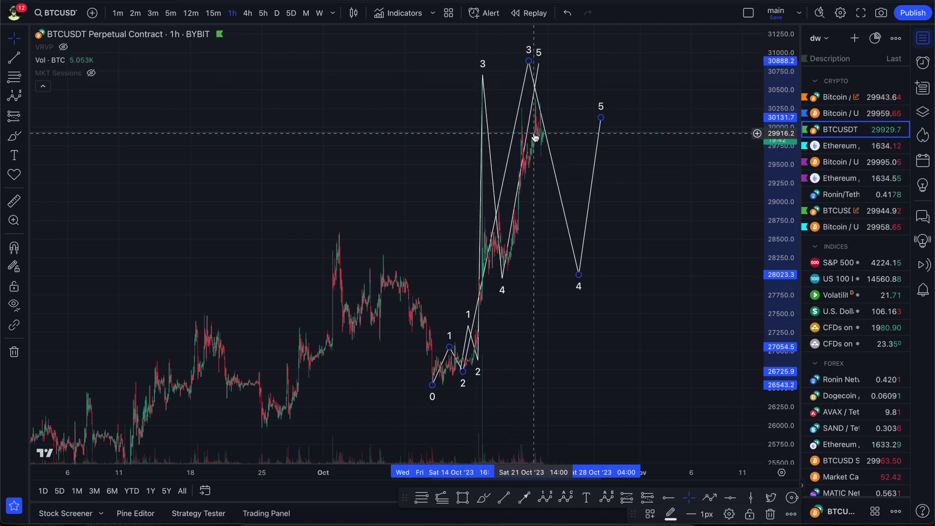
# Move the larger impulse wave's point 3 to about 30,852, point 4 to about 28,132 and point 5 to about 30,656.
pyautogui.moveTo(529, 61); pyautogui.dragTo(536, 64)
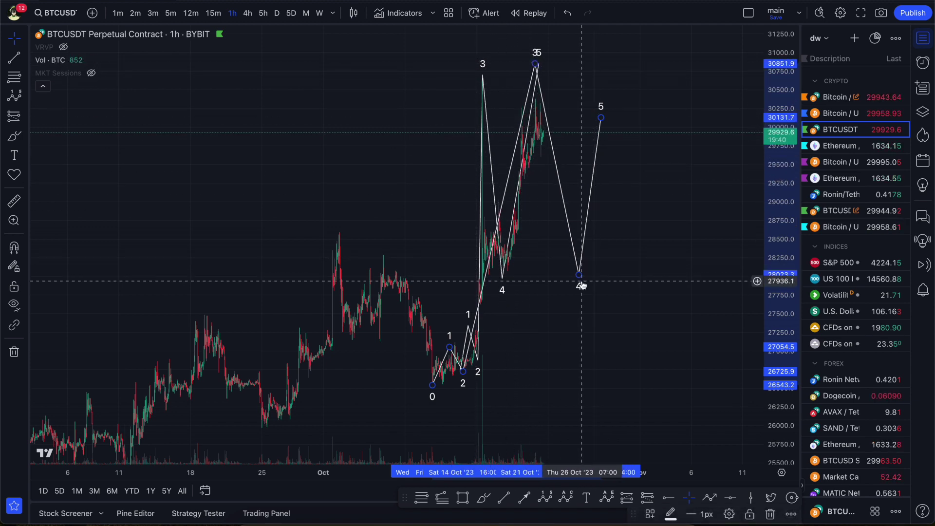
pyautogui.moveTo(579, 274); pyautogui.dragTo(565, 267)
pyautogui.moveTo(600, 117); pyautogui.dragTo(626, 81)
pyautogui.scroll(-5, 628, 146)
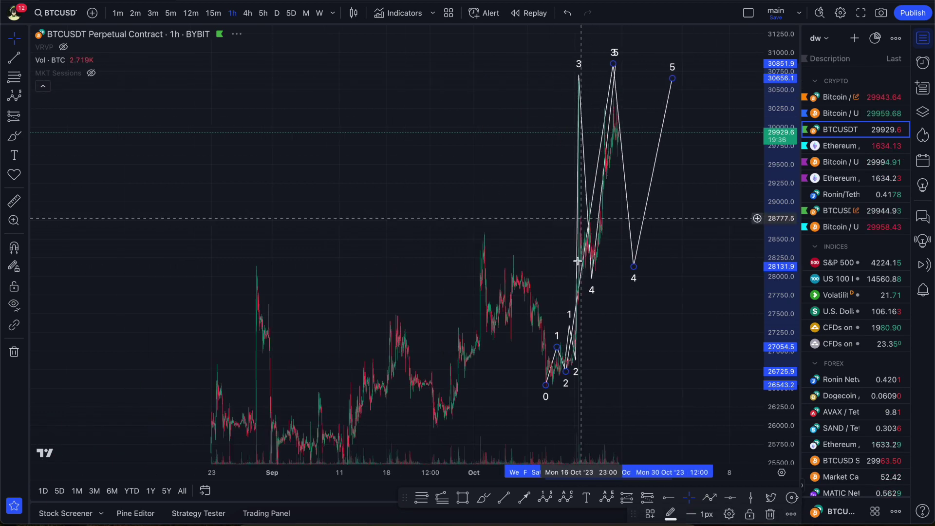
pyautogui.scroll(5, 628, 154)
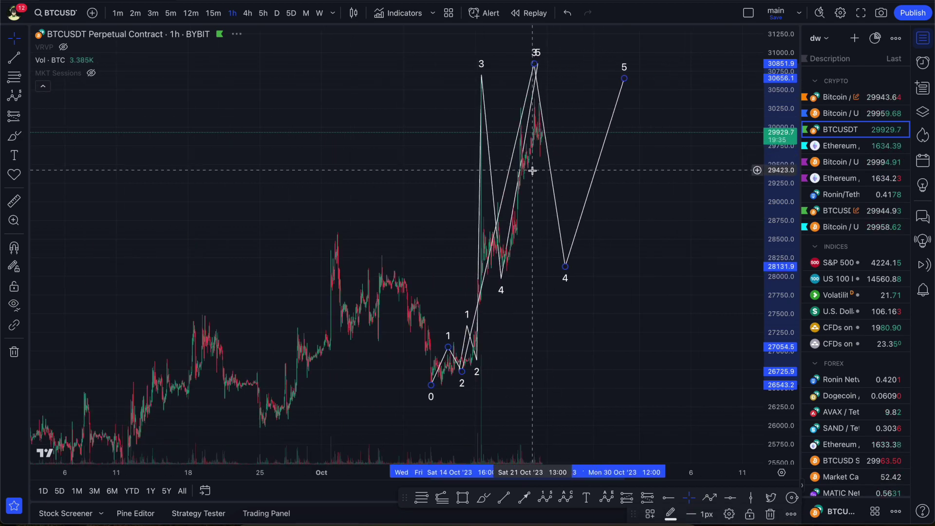
# Raise the larger impulse wave's point 5 to about 30,997 and its point 4 to about 28,886.
pyautogui.moveTo(621, 213)
pyautogui.mouseDown()
pyautogui.moveTo(607, 189)
pyautogui.moveTo(632, 192)
pyautogui.mouseUp()
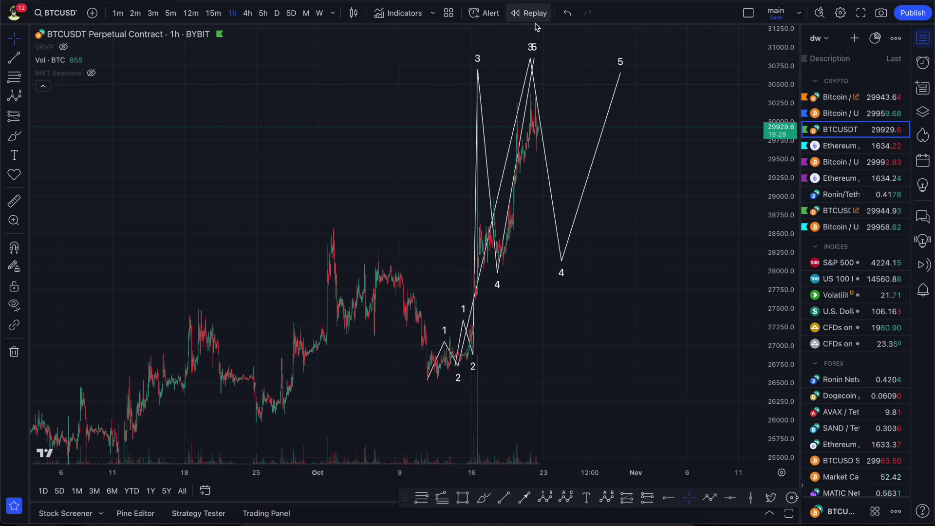
pyautogui.moveTo(620, 73)
pyautogui.mouseDown()
pyautogui.moveTo(624, 51)
pyautogui.moveTo(626, 59)
pyautogui.mouseUp()
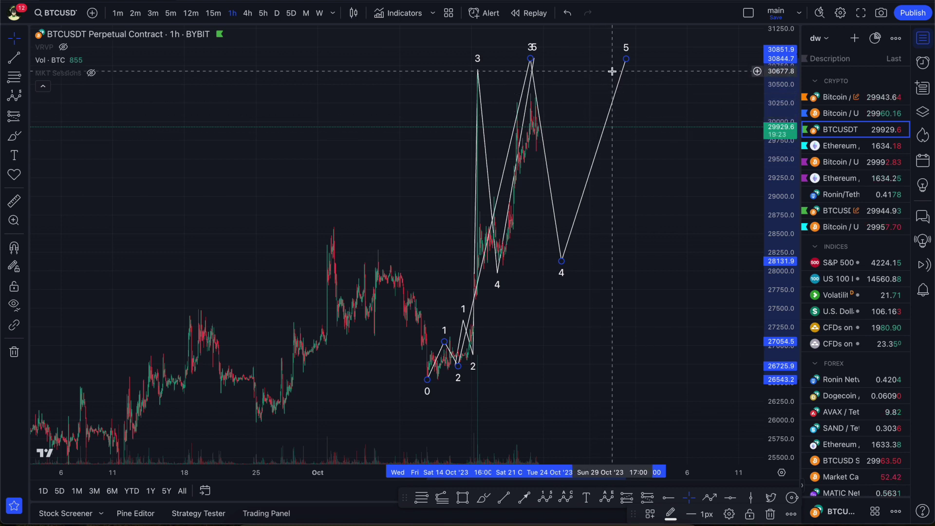
pyautogui.moveTo(626, 63)
pyautogui.mouseDown()
pyautogui.moveTo(609, 63)
pyautogui.moveTo(618, 47)
pyautogui.mouseUp()
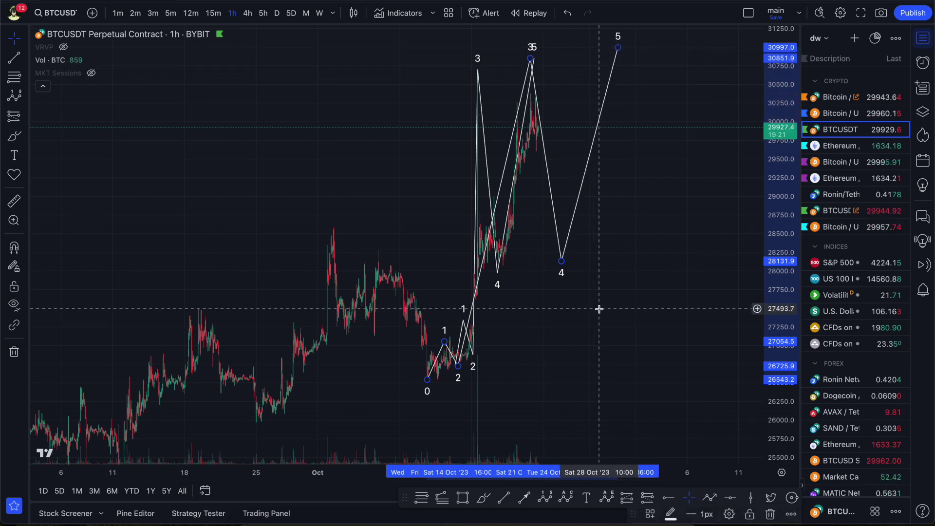
pyautogui.moveTo(562, 261); pyautogui.dragTo(563, 205)
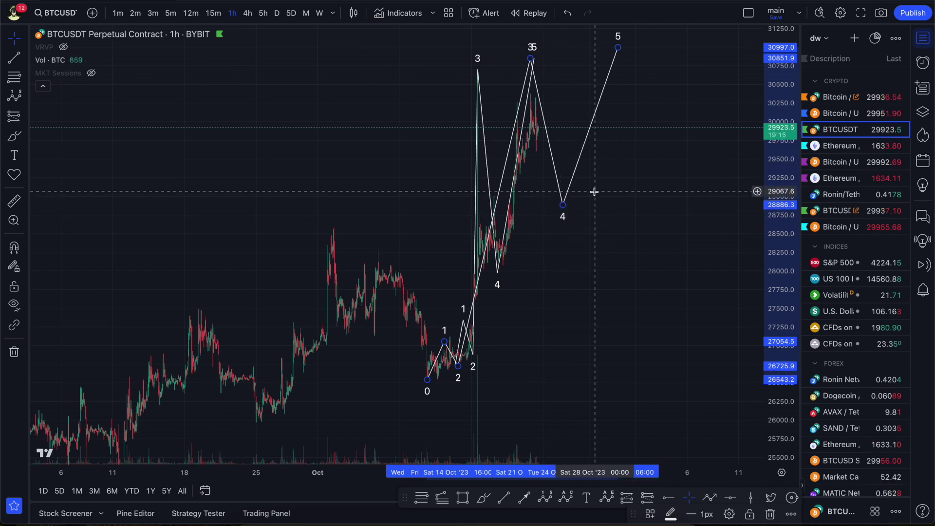
pyautogui.scroll(-5, 589, 190)
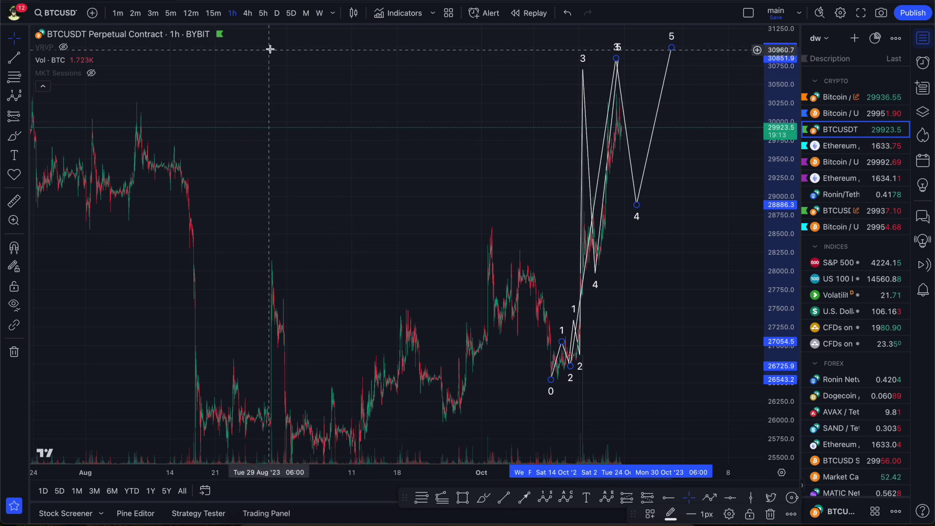
# Set the chart to the 5-hour timeframe and delete the impulse waves from the October rally.
pyautogui.click(263, 14)
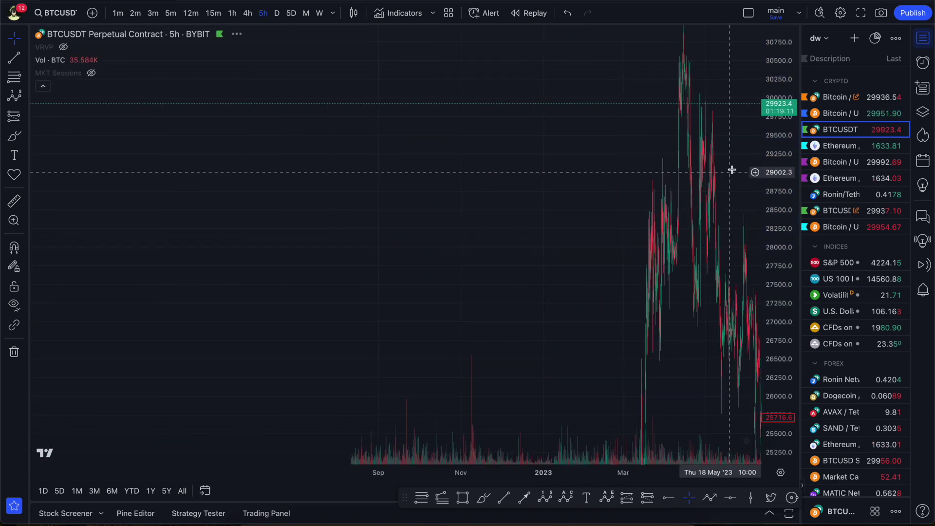
pyautogui.moveTo(774, 153); pyautogui.dragTo(702, 248)
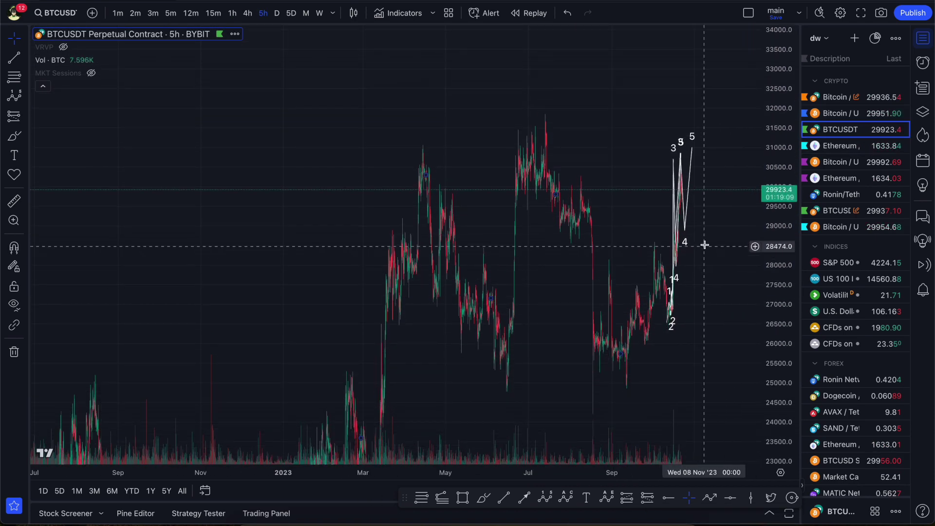
pyautogui.click(676, 215)
pyautogui.press('Delete')
# Draw an impulse wave from about 24,805 in June through about 25,743, 25,067, 31,950 and 28,460, ending near 32,253 in late August.
pyautogui.moveTo(632, 214); pyautogui.dragTo(612, 189)
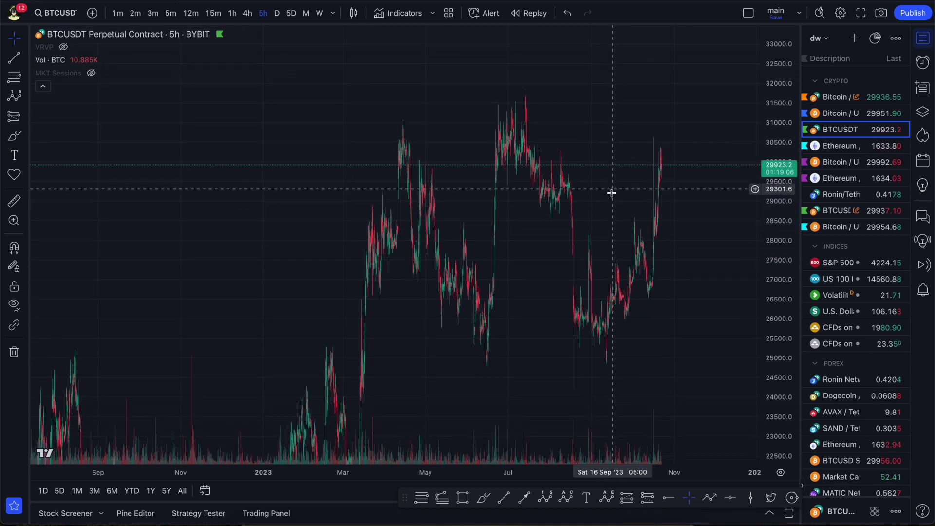
pyautogui.moveTo(571, 166); pyautogui.dragTo(555, 154)
pyautogui.click(546, 498)
pyautogui.click(466, 317)
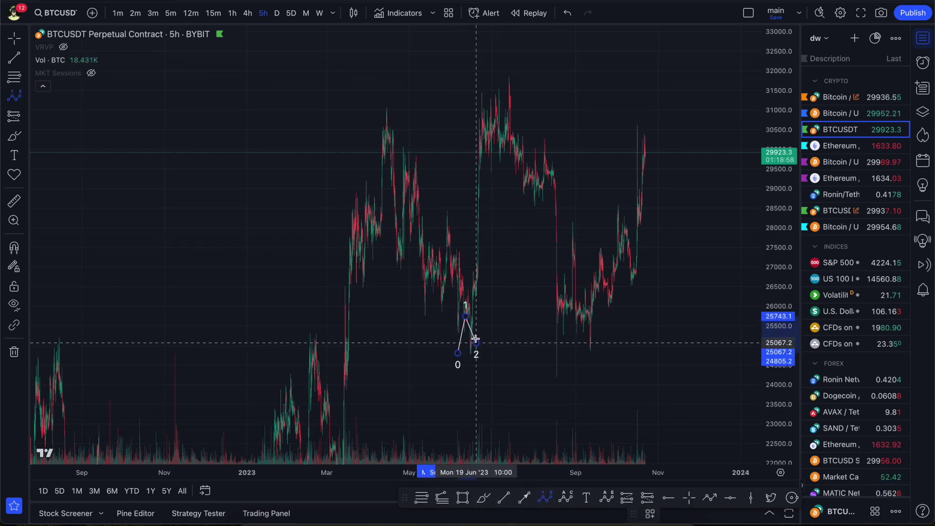
pyautogui.click(477, 343)
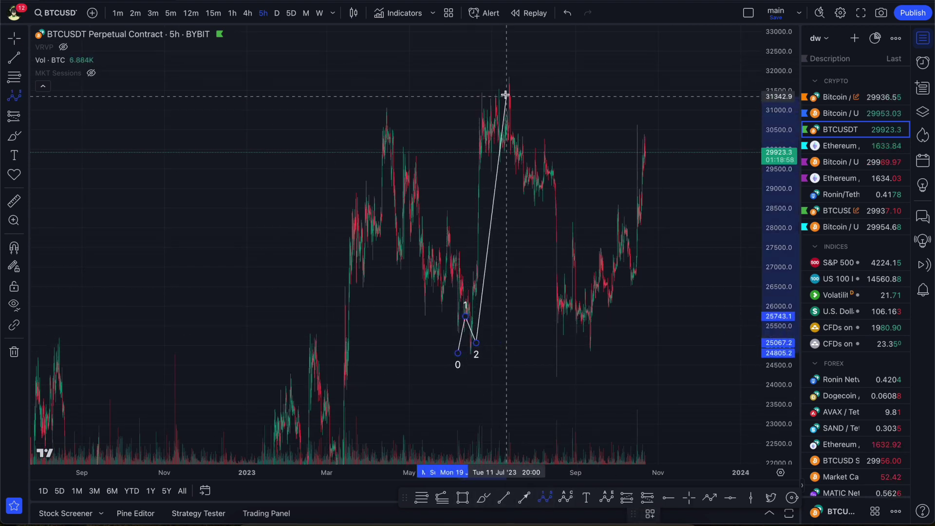
pyautogui.click(537, 211)
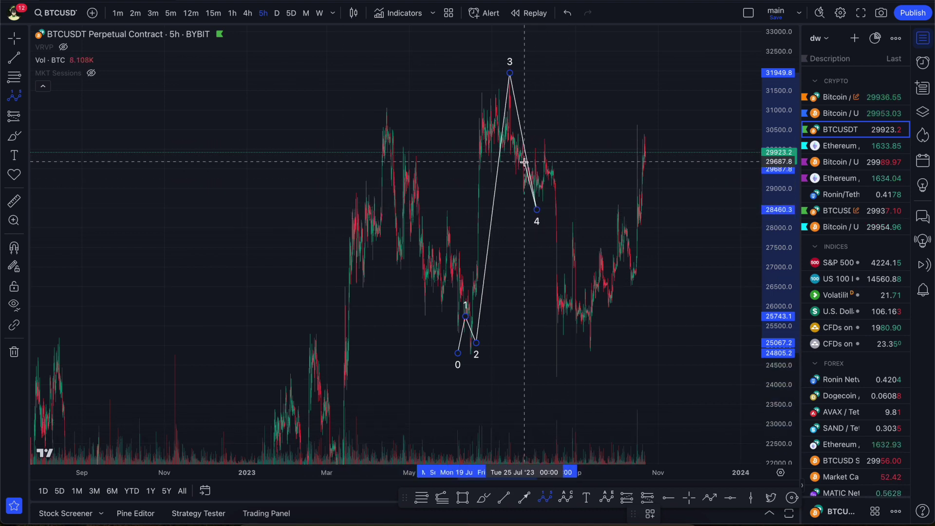
pyautogui.click(574, 60)
# Lower the June–August impulse wave's point 3 to about 31,812 and delete the whole wave.
pyautogui.moveTo(574, 61); pyautogui.dragTo(570, 104)
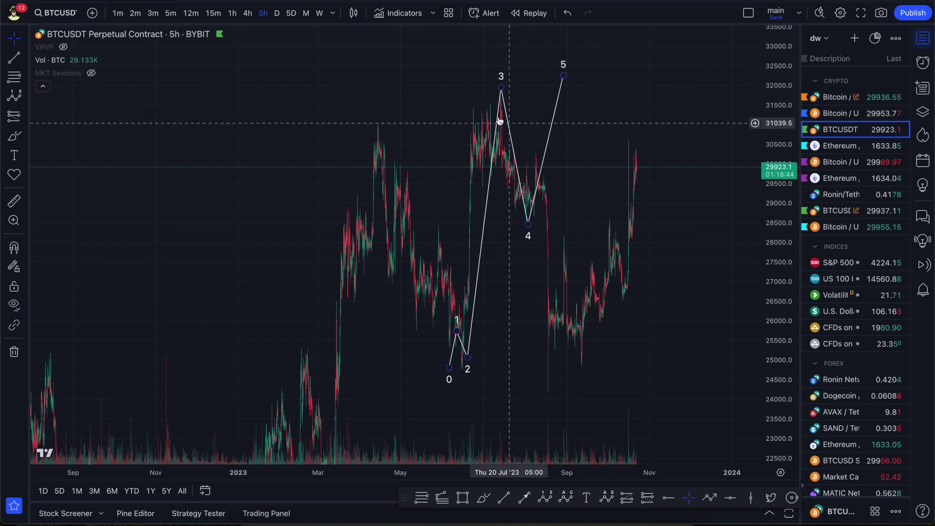
pyautogui.moveTo(501, 87)
pyautogui.mouseDown()
pyautogui.moveTo(510, 107)
pyautogui.moveTo(501, 93)
pyautogui.mouseUp()
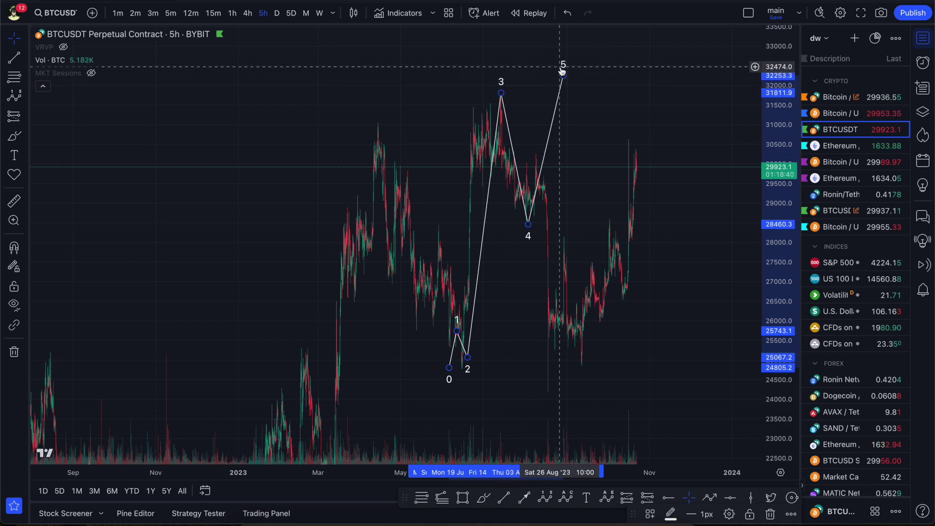
pyautogui.press('Delete')
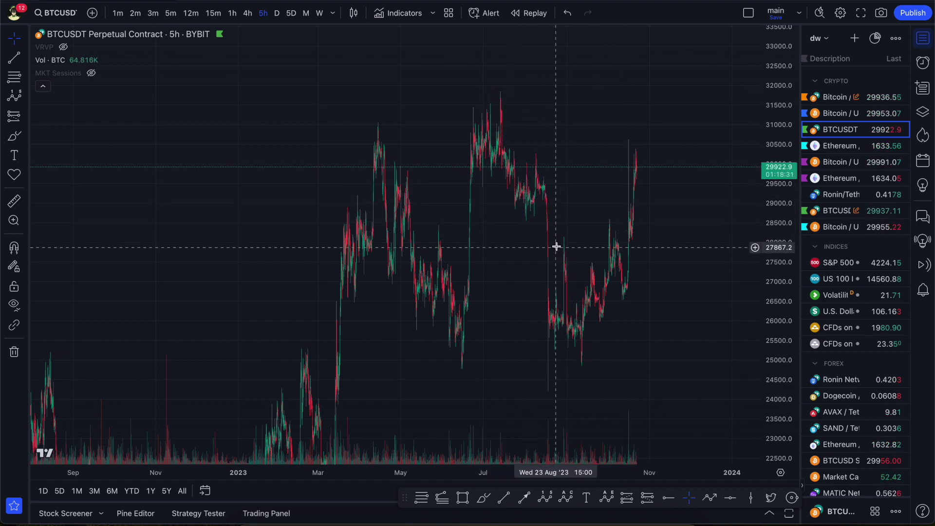
# Set the chart to the 12-minute timeframe and read the two BTC conditional trade orders in the Telegram channel.
pyautogui.scroll(5, 628, 247)
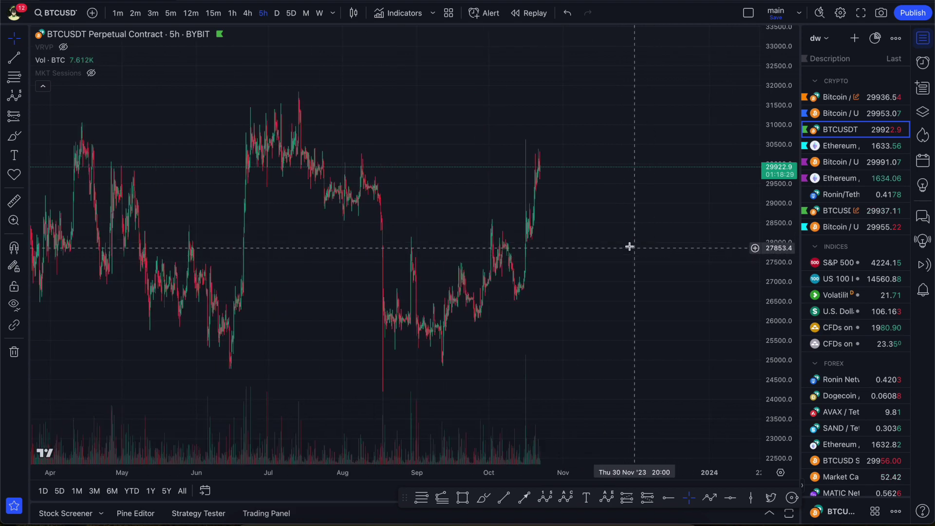
pyautogui.click(198, 20)
pyautogui.click(445, 525)
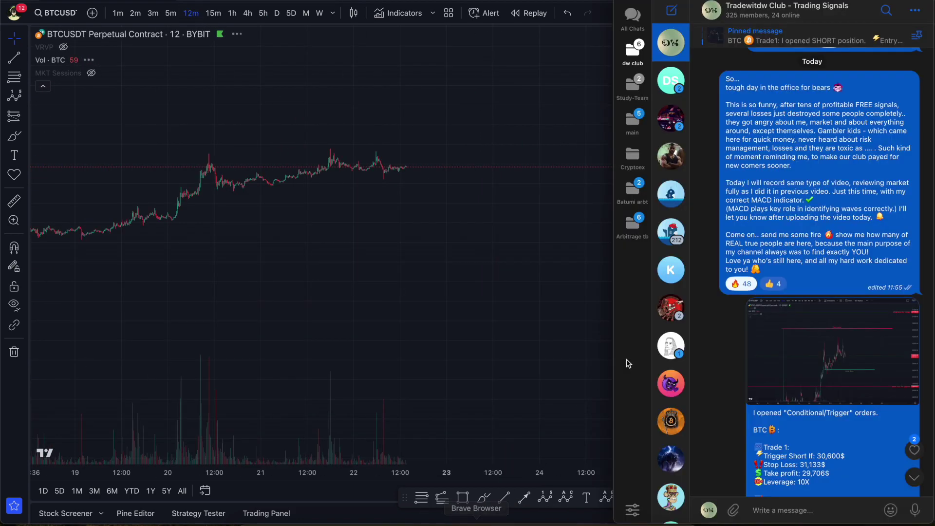
pyautogui.scroll(-5, 803, 399)
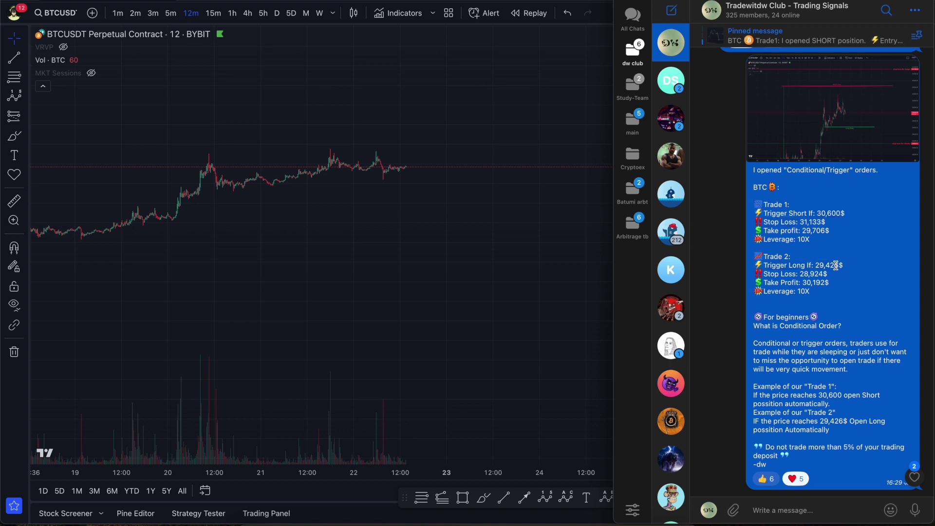
pyautogui.scroll(-4, 450, 277)
pyautogui.click(434, 265)
# Rescale the 12-minute chart around the October 16–22 rally and examine its highs and lows.
pyautogui.scroll(-4, 434, 265)
pyautogui.moveTo(765, 313); pyautogui.dragTo(767, 51)
pyautogui.scroll(-2, 616, 225)
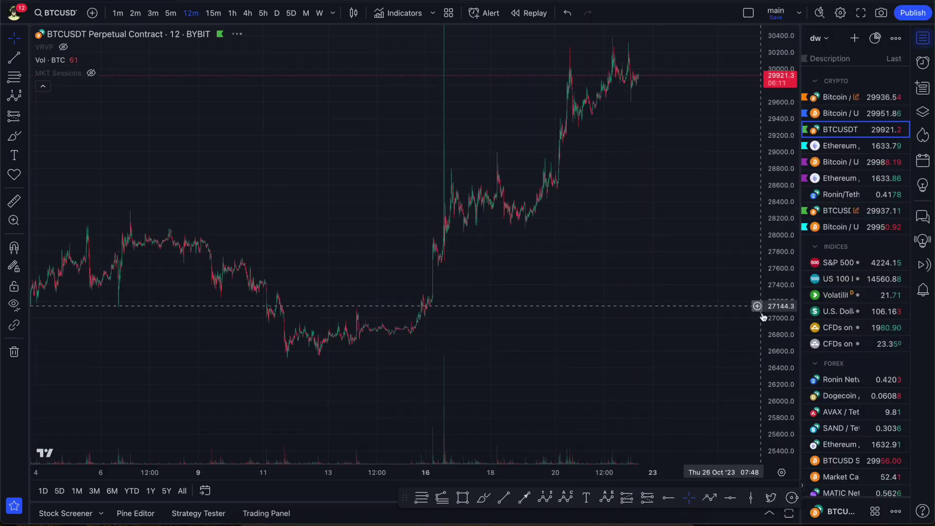
pyautogui.moveTo(764, 318); pyautogui.dragTo(761, 103)
pyautogui.moveTo(670, 129); pyautogui.dragTo(630, 279)
pyautogui.moveTo(615, 159); pyautogui.dragTo(569, 281)
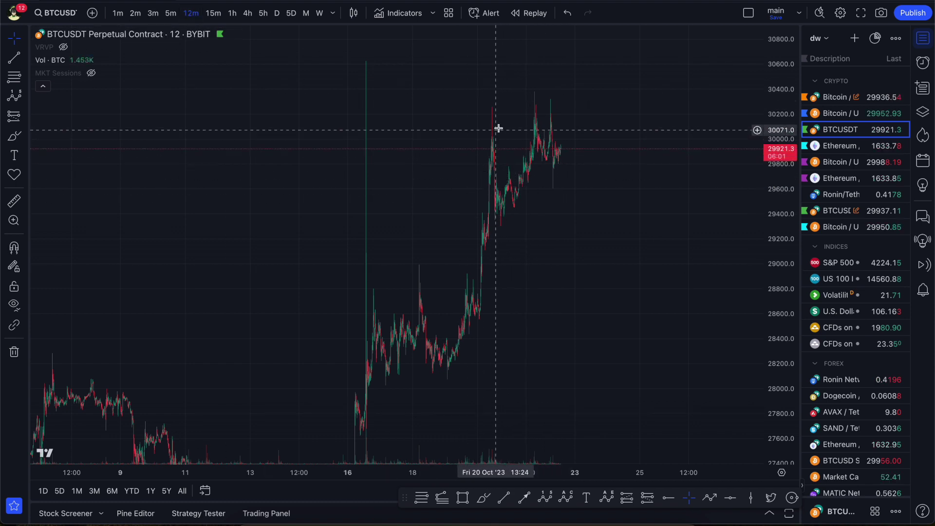
pyautogui.moveTo(575, 145); pyautogui.dragTo(559, 148)
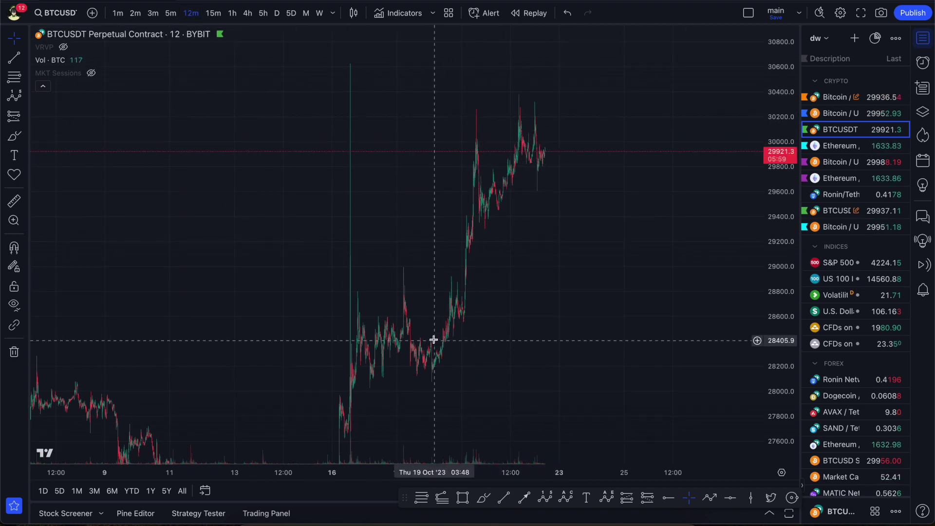
pyautogui.moveTo(435, 341); pyautogui.dragTo(417, 322)
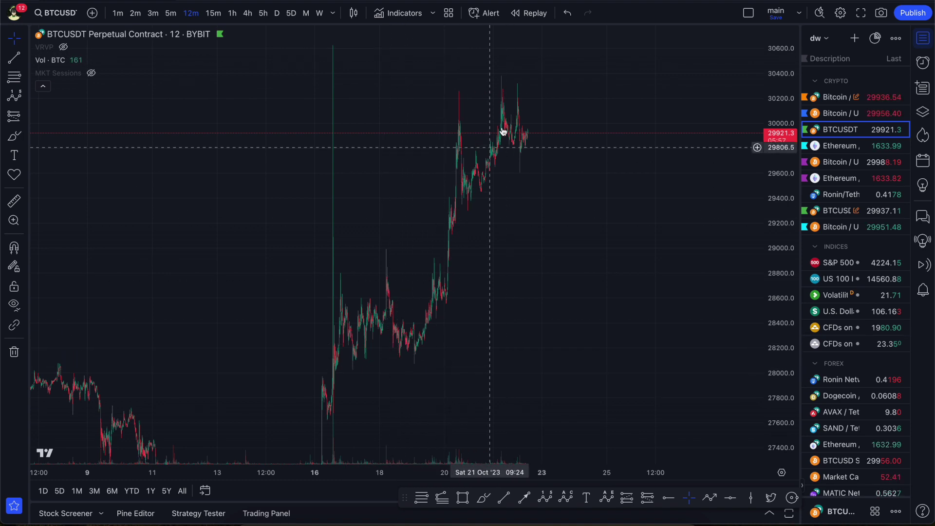
pyautogui.hscroll(4, 443, 323)
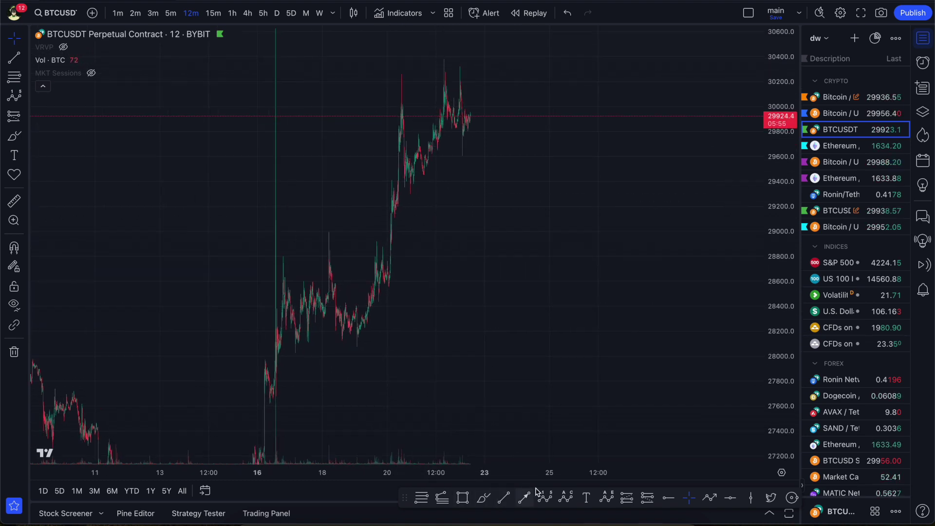
# Draw an impulse wave from about 28,037 through about 28,970, 28,458, 30,409 and 29,178, ending near 30,518.
pyautogui.click(354, 351)
pyautogui.click(377, 235)
pyautogui.click(385, 299)
pyautogui.click(458, 56)
pyautogui.click(511, 209)
pyautogui.click(579, 42)
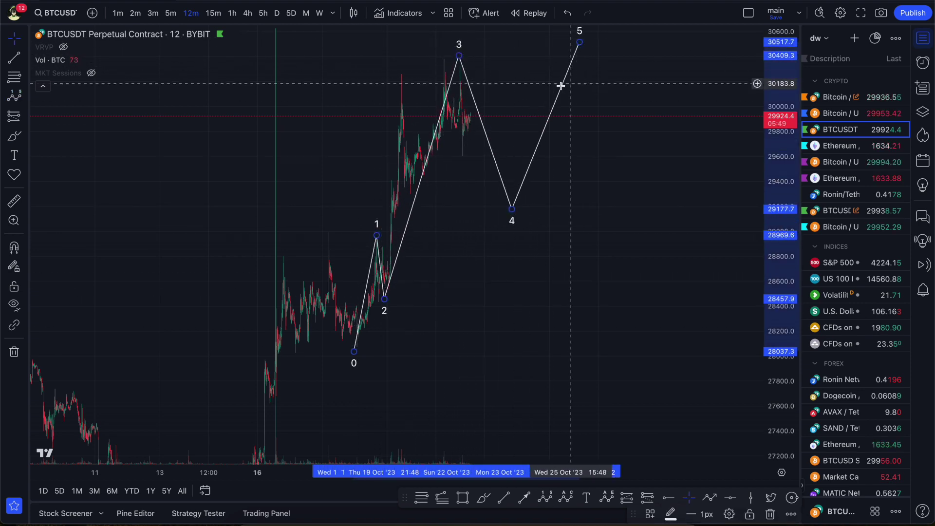
# Raise the impulse wave's point 3 to about 30,544 on October 22 and delete the whole wave.
pyautogui.scroll(3, 434, 89)
pyautogui.moveTo(441, 92); pyautogui.dragTo(453, 75)
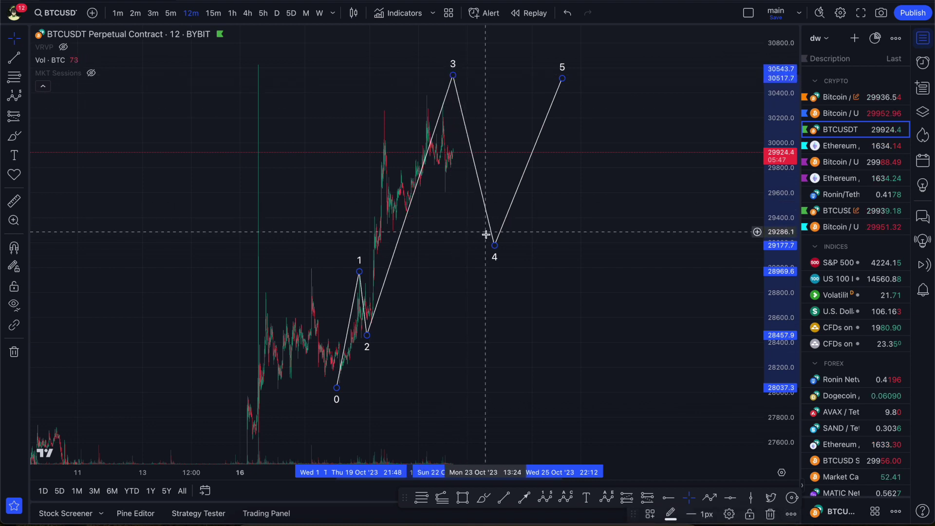
pyautogui.press('Delete')
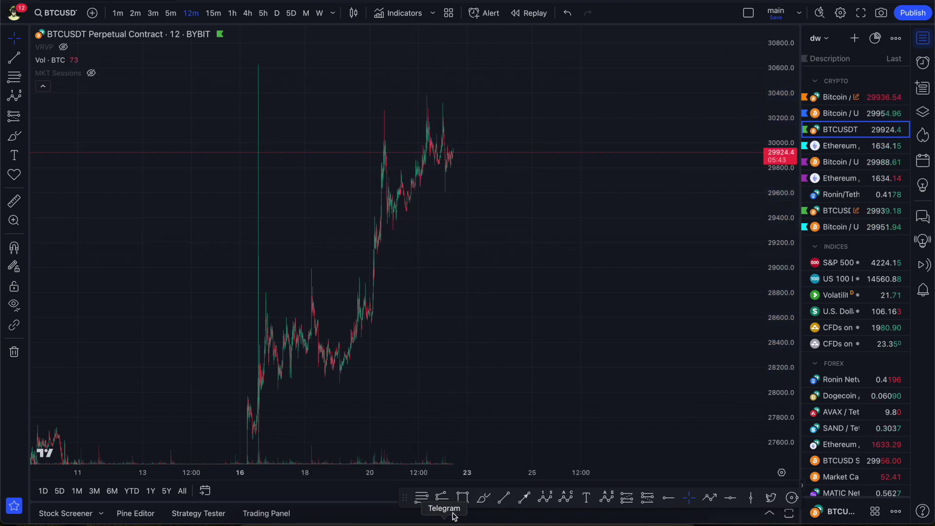
# Draw a near-horizontal trend line from the October 20 high past the current price and lower it to about 29,400.
pyautogui.click(497, 499)
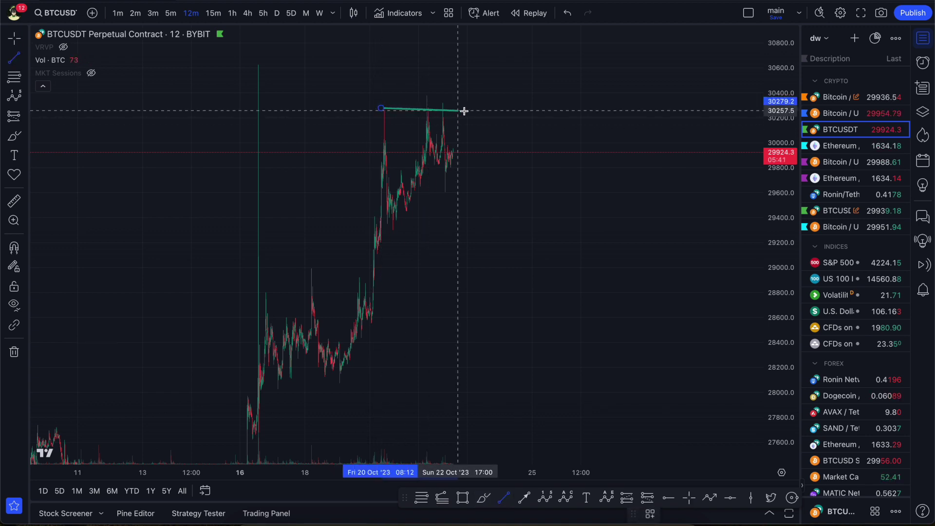
pyautogui.click(517, 109)
pyautogui.moveTo(484, 113); pyautogui.dragTo(482, 218)
pyautogui.click(481, 252)
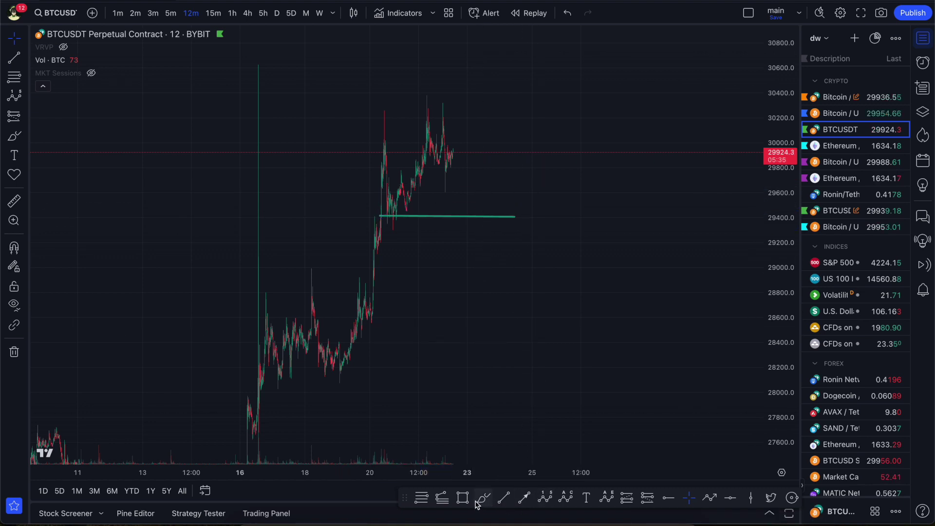
# Draw a second near-horizontal trend line, place it at the October 16 spike high near 30,630, and extend it beyond the current price.
pyautogui.click(503, 502)
pyautogui.click(386, 108)
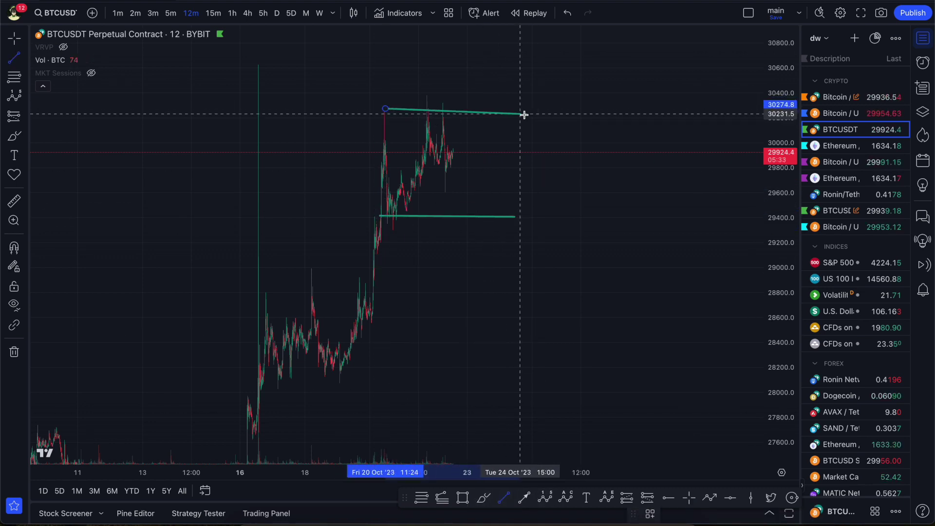
pyautogui.click(526, 109)
pyautogui.moveTo(471, 110); pyautogui.dragTo(316, 115)
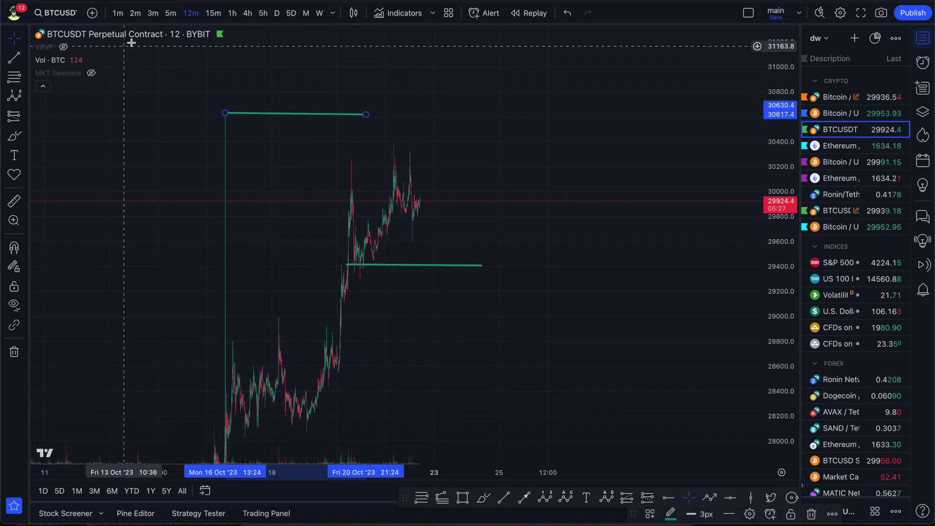
pyautogui.moveTo(366, 115); pyautogui.dragTo(586, 115)
# Change the colour of the trend line at the October 16 spike high to red.
pyautogui.doubleClick(576, 117)
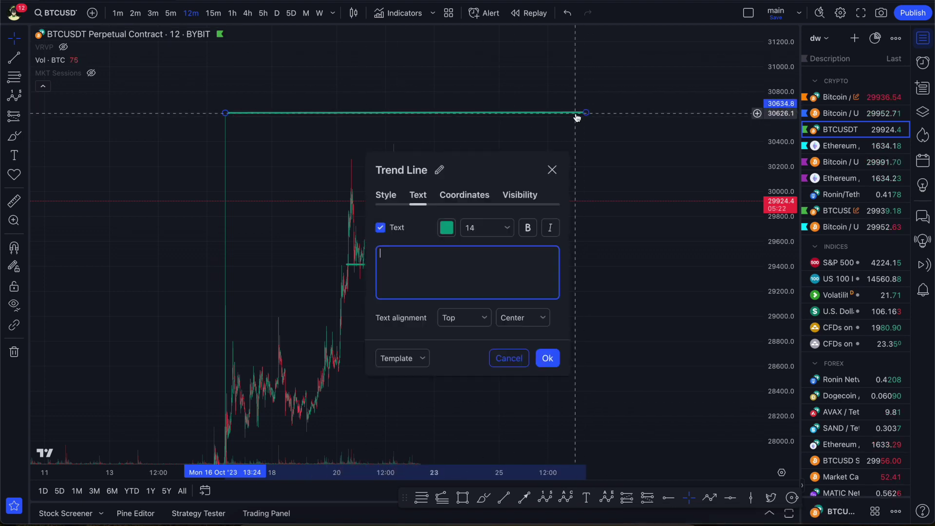
pyautogui.click(446, 232)
pyautogui.click(484, 193)
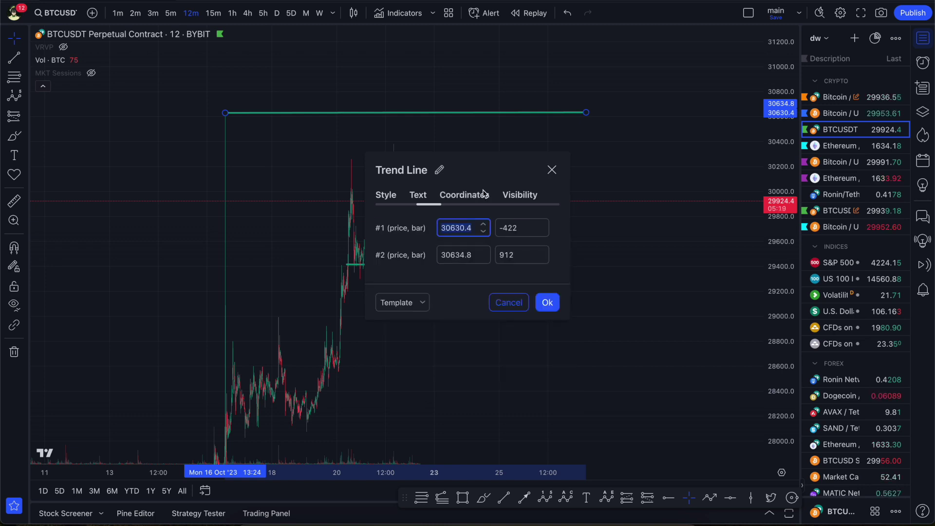
pyautogui.click(387, 195)
pyautogui.click(443, 93)
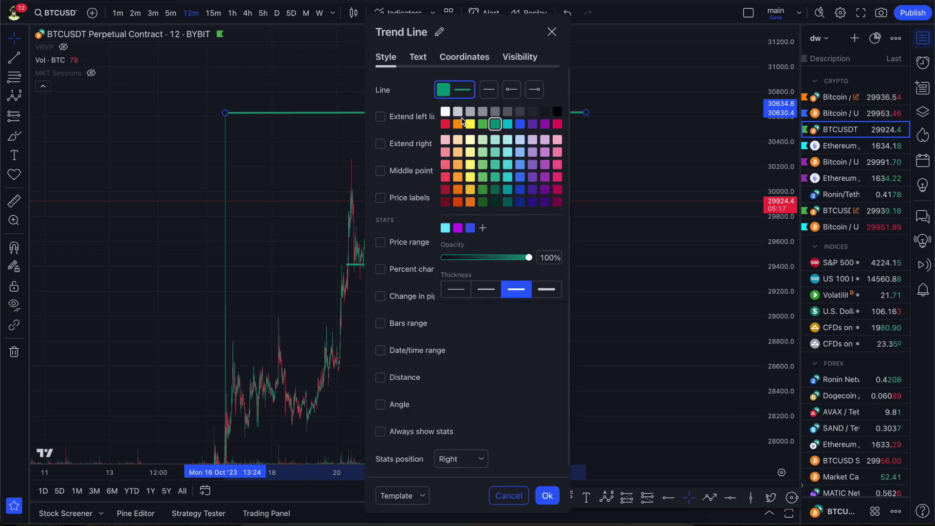
pyautogui.click(446, 124)
pyautogui.click(415, 86)
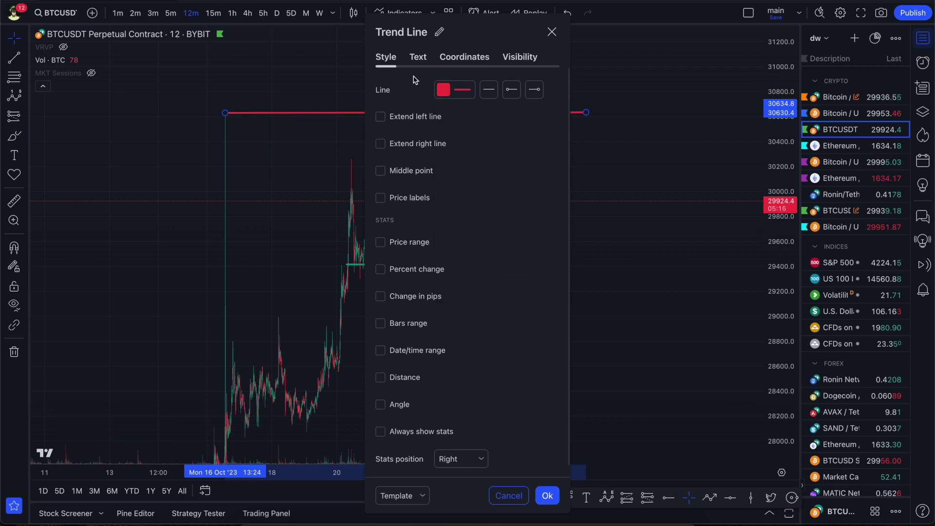
# Label the red upper trend line "Short Area" and the green line near 29,400 "Long area".
pyautogui.click(417, 57)
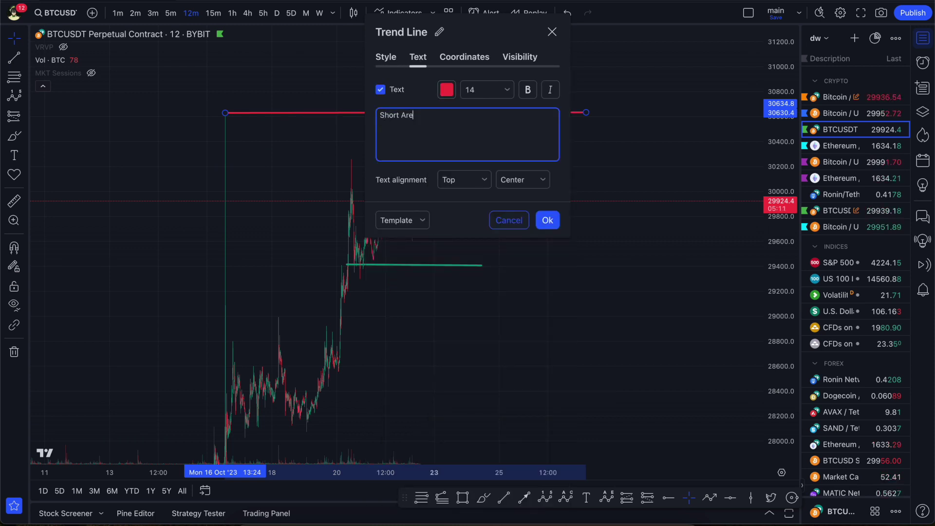
pyautogui.click(554, 217)
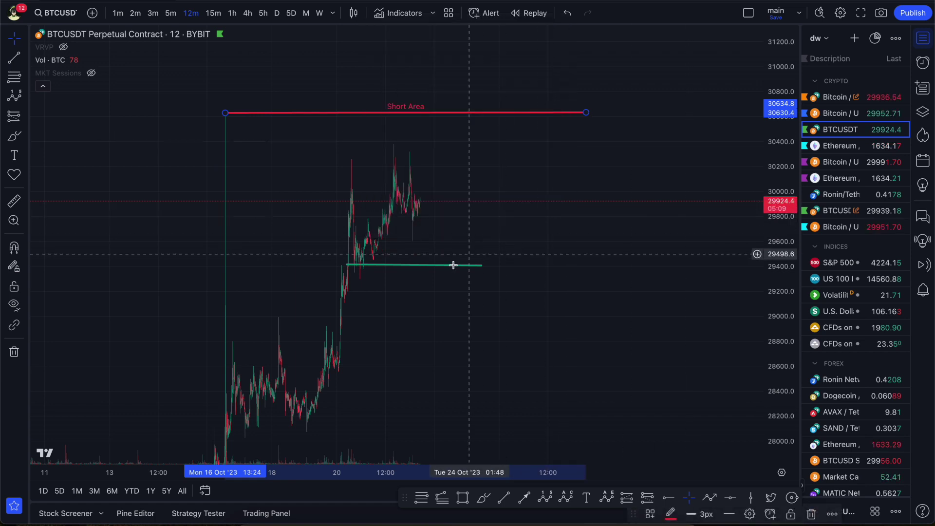
pyautogui.doubleClick(436, 265)
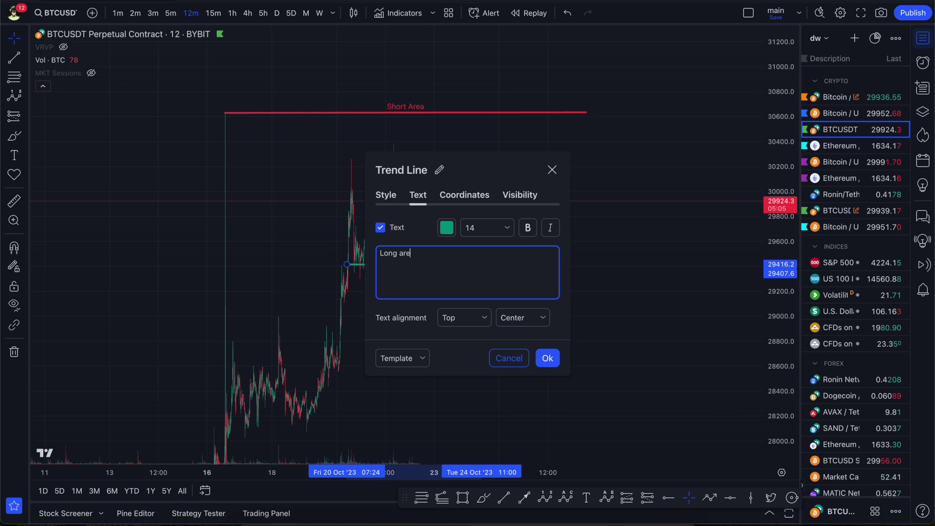
pyautogui.click(549, 358)
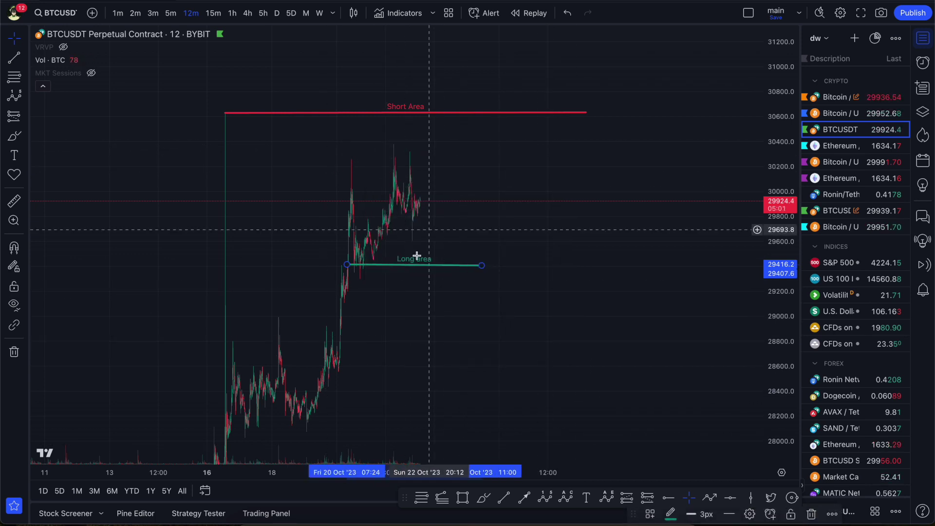
# Draw a near-horizontal trend line from the October 20 high at about 30,266 to late October 24 at about 30,253.
pyautogui.click(498, 505)
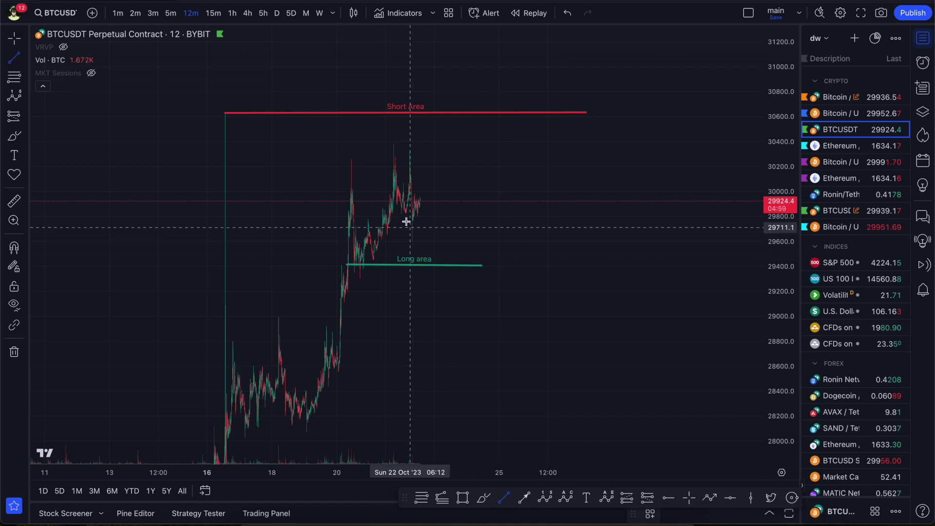
pyautogui.click(346, 158)
pyautogui.click(498, 160)
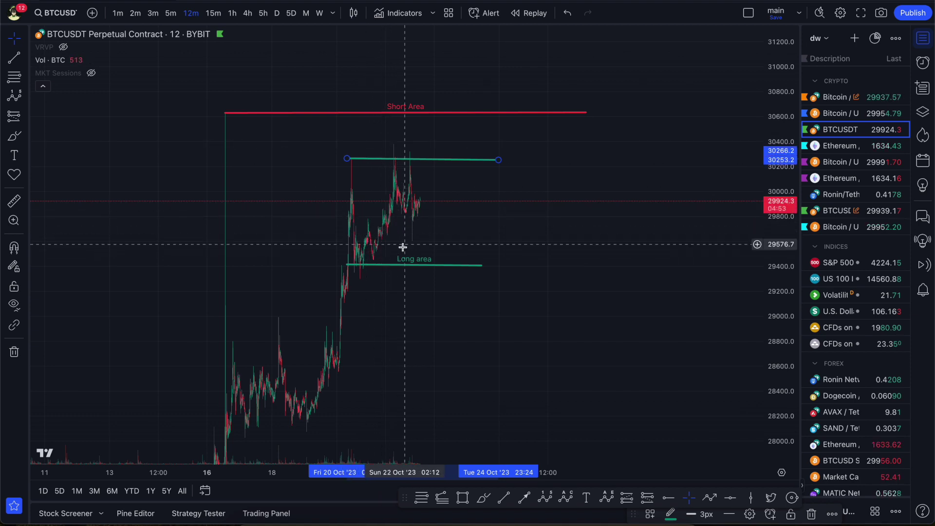
# Mark the pullback levels from about 29,520 down to about 28,270 with short brush strokes, and undo them all.
pyautogui.moveTo(407, 244); pyautogui.dragTo(416, 196)
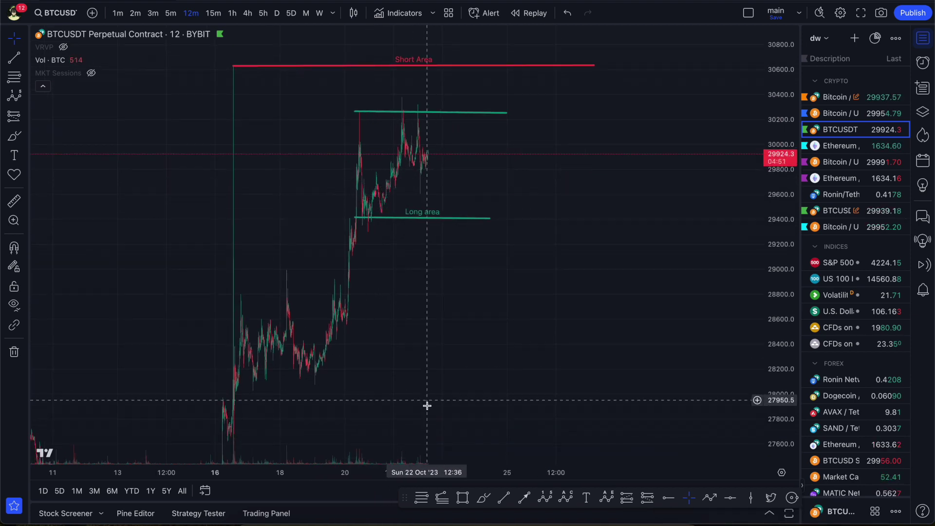
pyautogui.moveTo(376, 204); pyautogui.dragTo(410, 202)
pyautogui.moveTo(363, 228); pyautogui.dragTo(382, 228)
pyautogui.moveTo(362, 294); pyautogui.dragTo(364, 293)
pyautogui.moveTo(348, 314)
pyautogui.mouseDown()
pyautogui.moveTo(366, 317)
pyautogui.moveTo(349, 343)
pyautogui.mouseUp()
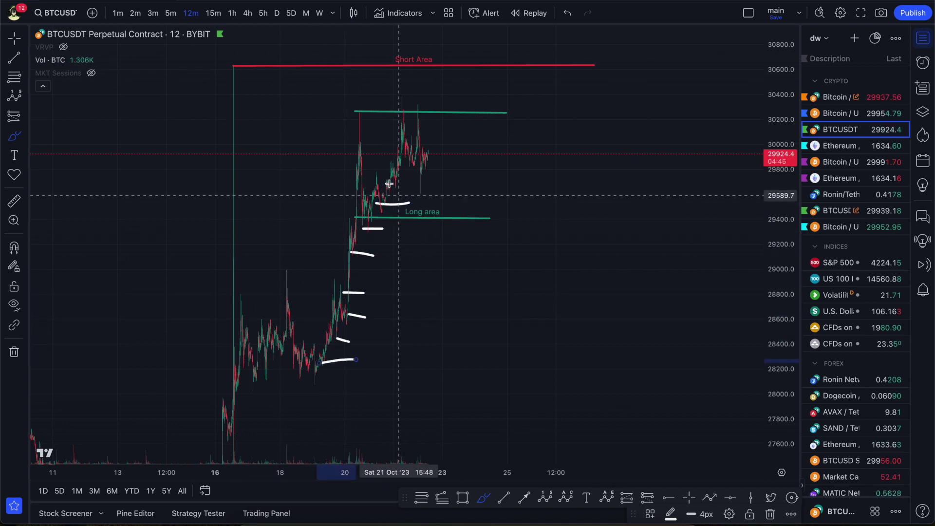
pyautogui.moveTo(392, 218)
pyautogui.mouseDown()
pyautogui.moveTo(432, 46)
pyautogui.moveTo(449, 341)
pyautogui.moveTo(426, 464)
pyautogui.mouseUp()
pyautogui.hotkey('ctrl', 'z')
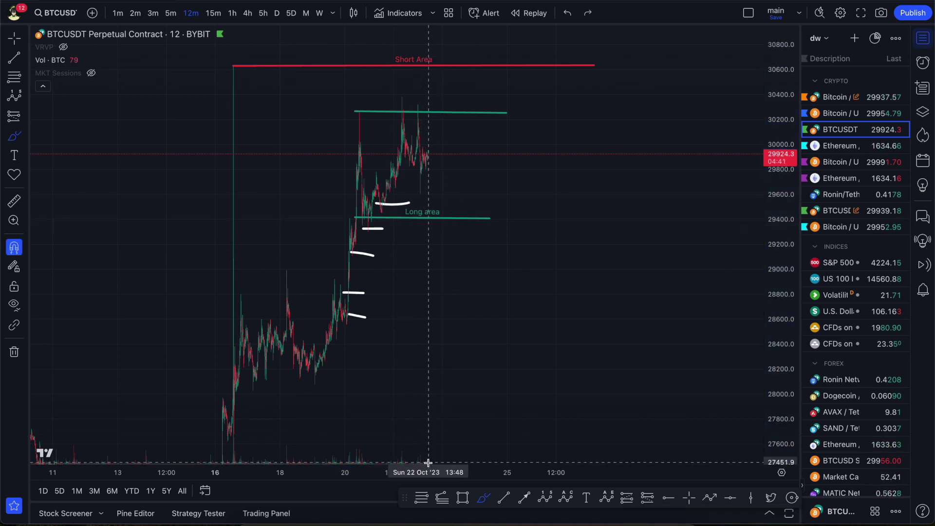
pyautogui.hotkey('ctrl', 'z')
pyautogui.hotkey('ctrl', 'z')
pyautogui.hotkey('ctrl', 'z')
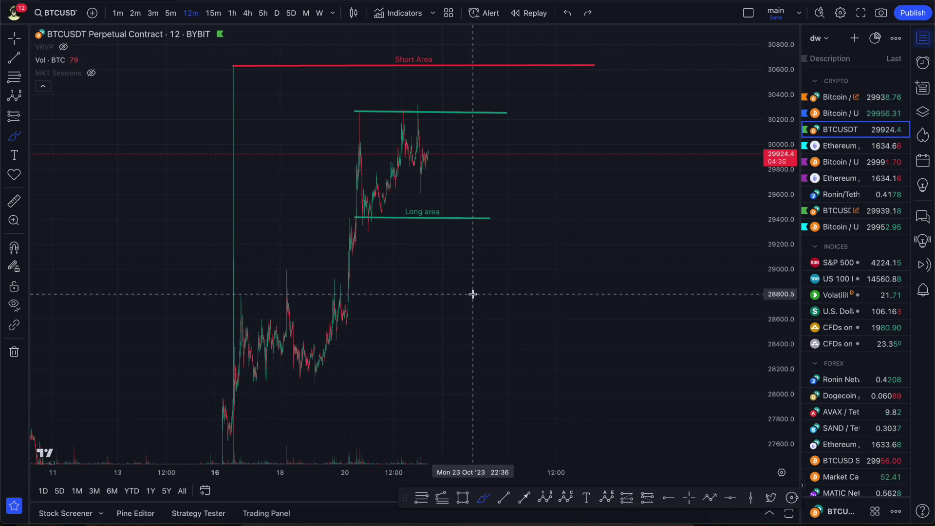
# Lower the green trend line at the October 20 high slightly, to about 30,240.
pyautogui.moveTo(455, 158); pyautogui.dragTo(537, 219)
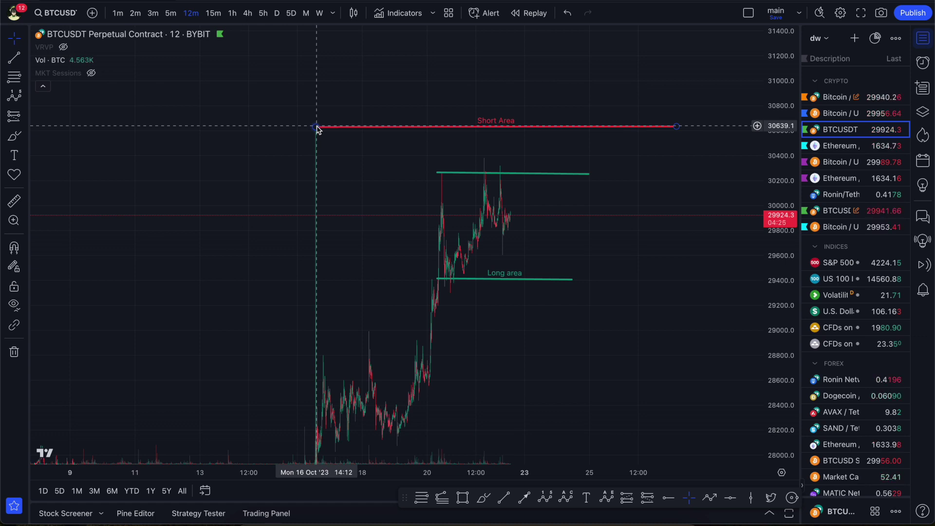
pyautogui.moveTo(337, 172); pyautogui.dragTo(325, 103)
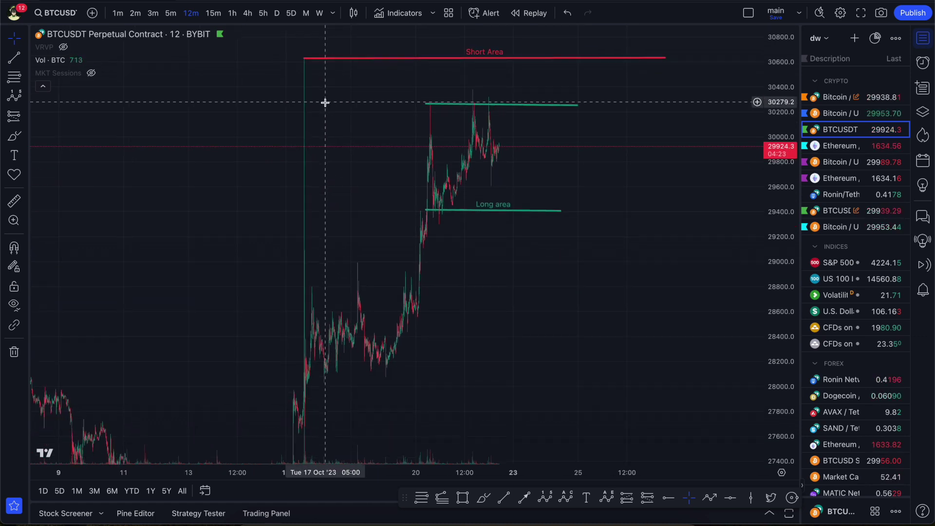
pyautogui.click(305, 57)
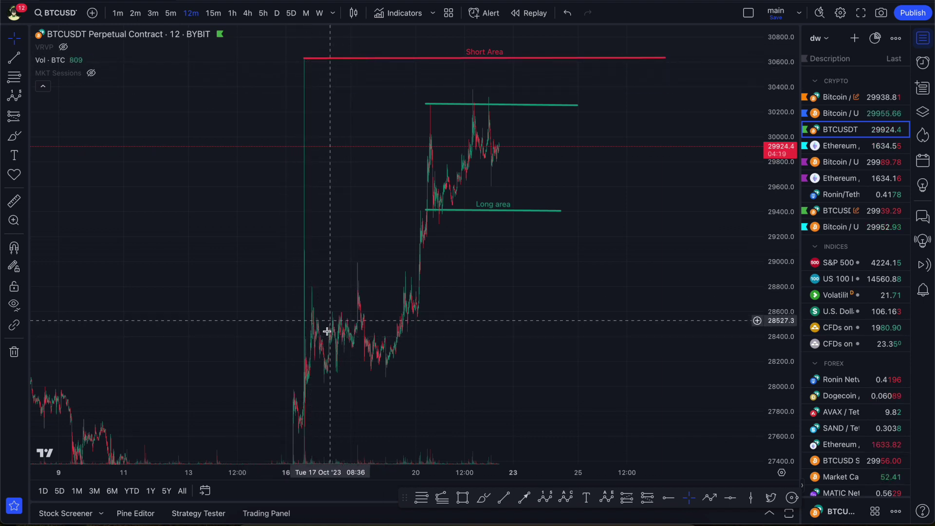
pyautogui.moveTo(334, 334); pyautogui.dragTo(282, 447)
pyautogui.moveTo(451, 275); pyautogui.dragTo(450, 320)
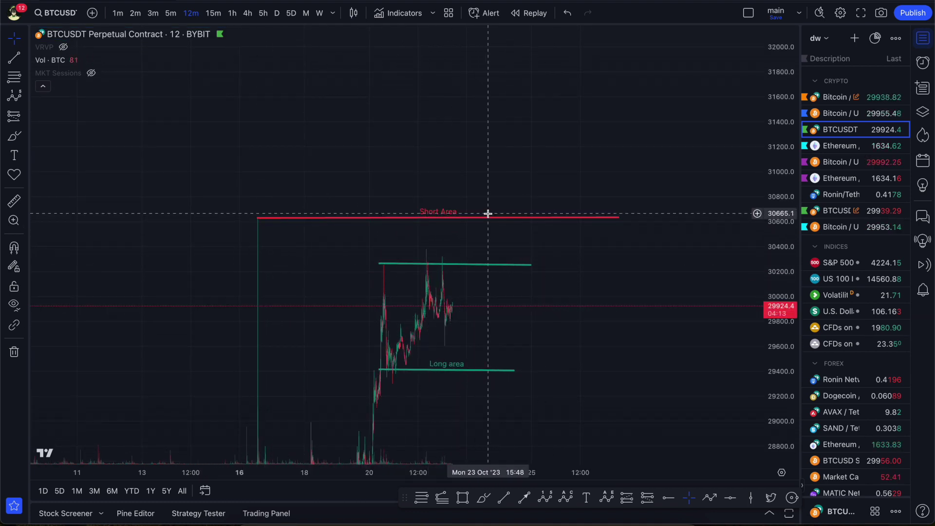
pyautogui.scroll(-2, 480, 273)
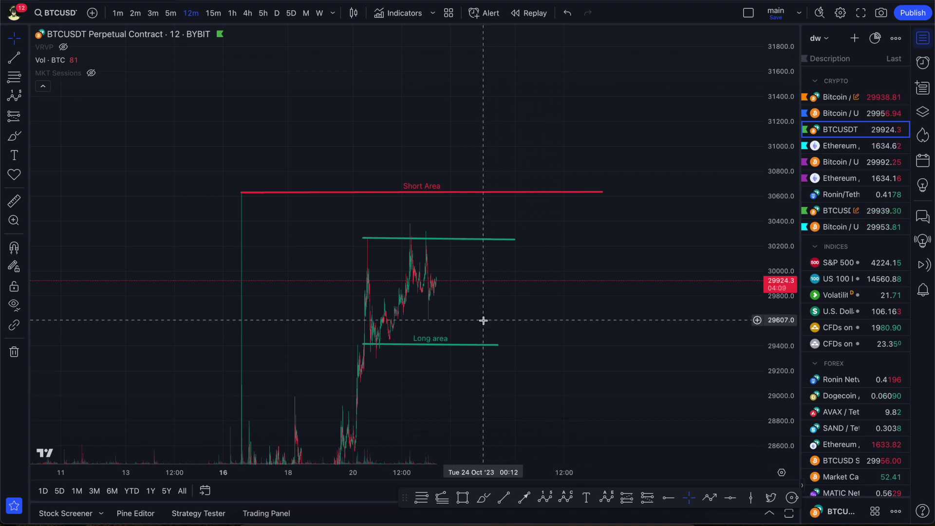
pyautogui.moveTo(778, 297); pyautogui.dragTo(778, 325)
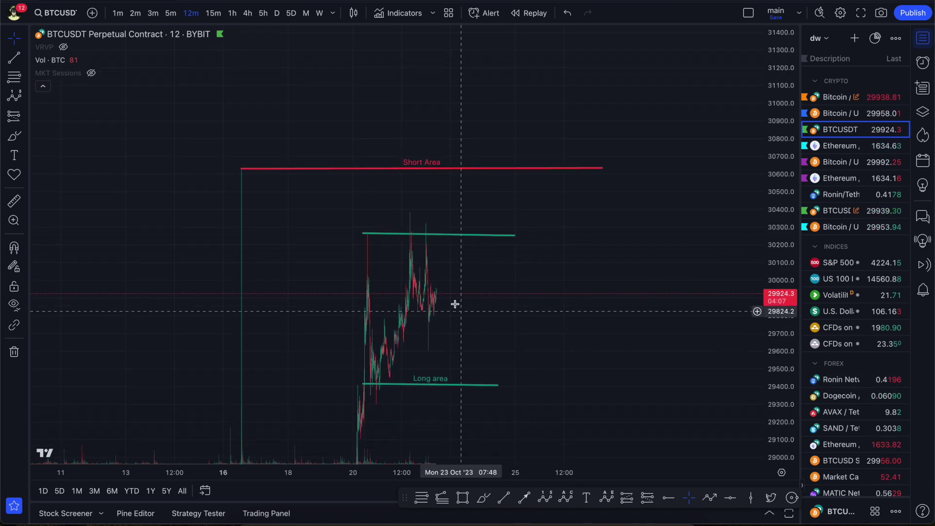
pyautogui.moveTo(437, 234); pyautogui.dragTo(441, 239)
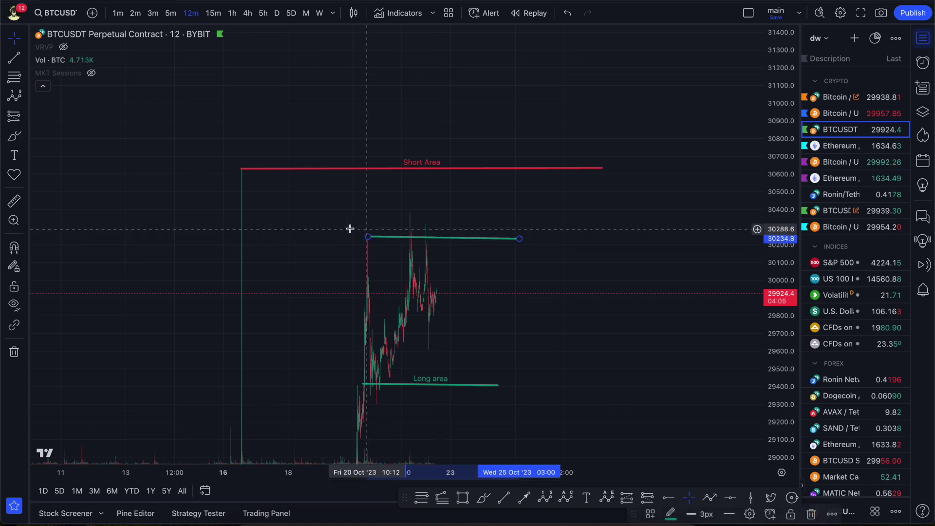
# Set both the text colour and the line colour of the trend line near 30,240 to red.
pyautogui.doubleClick(412, 239)
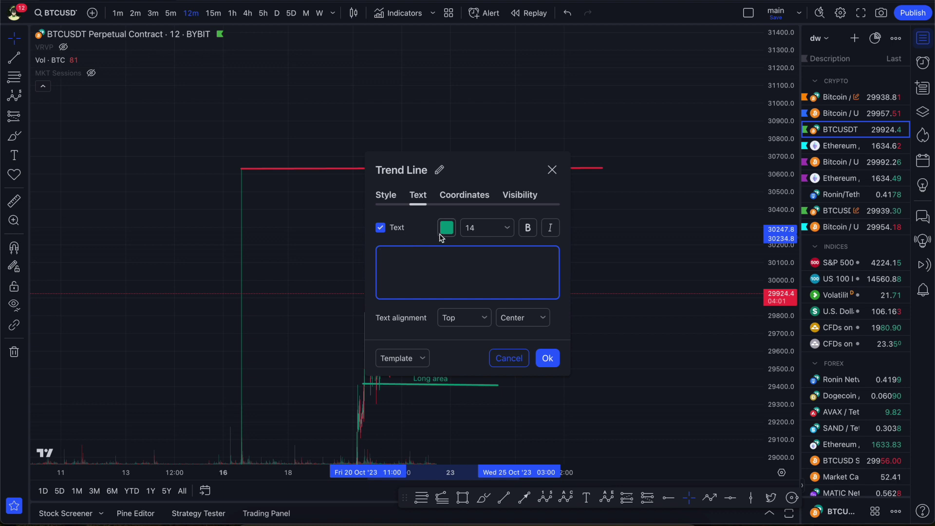
pyautogui.click(446, 227)
pyautogui.click(400, 242)
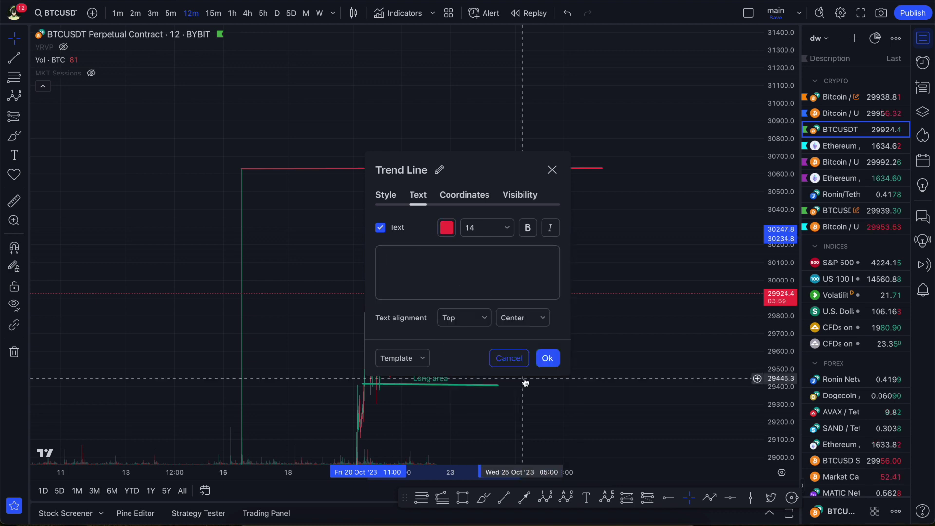
pyautogui.click(548, 358)
pyautogui.doubleClick(423, 241)
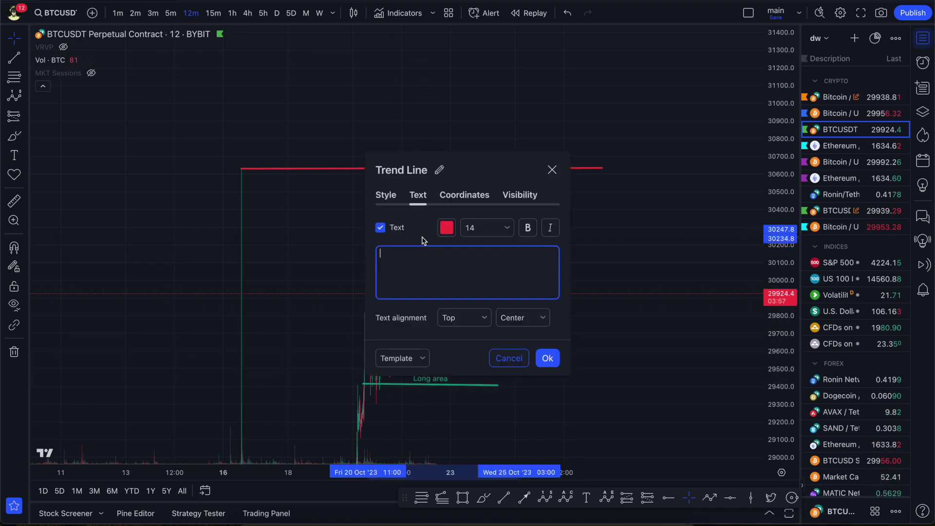
pyautogui.click(447, 228)
pyautogui.click(390, 197)
pyautogui.click(386, 195)
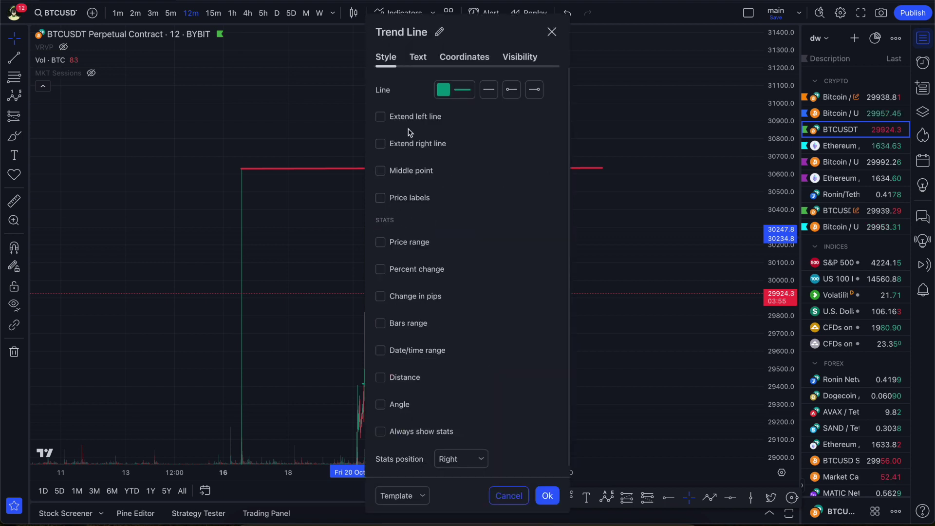
pyautogui.click(442, 90)
pyautogui.click(405, 112)
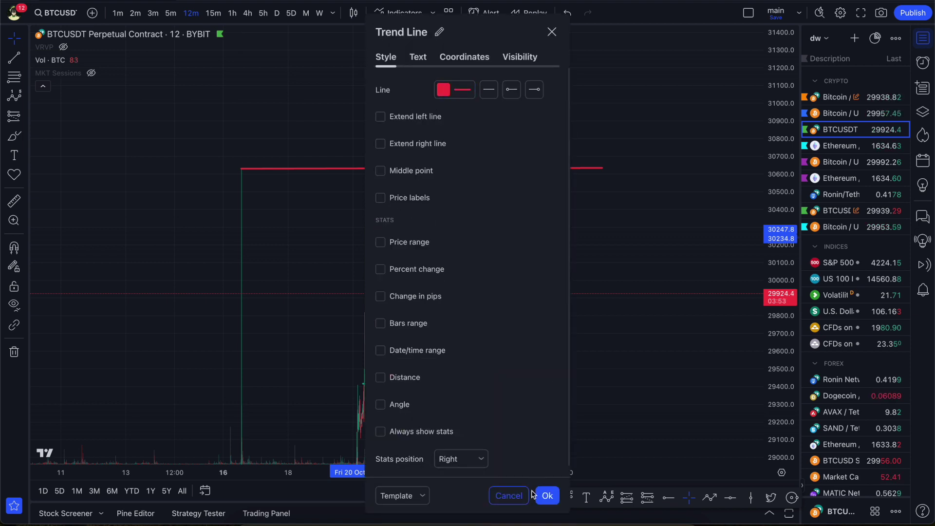
pyautogui.click(547, 495)
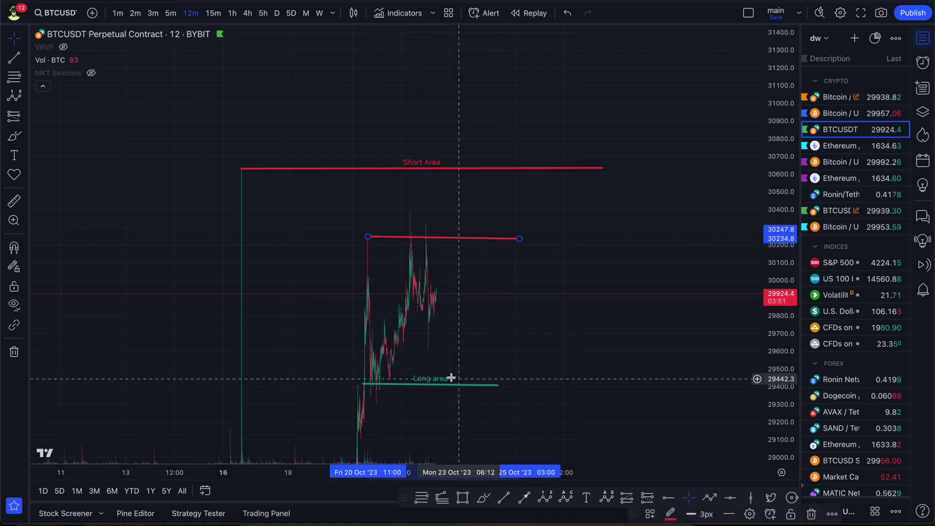
# Switch to the Telegram trading signals channel to review the conditional short and long orders, and return to the chart.
pyautogui.moveTo(461, 380); pyautogui.dragTo(448, 338)
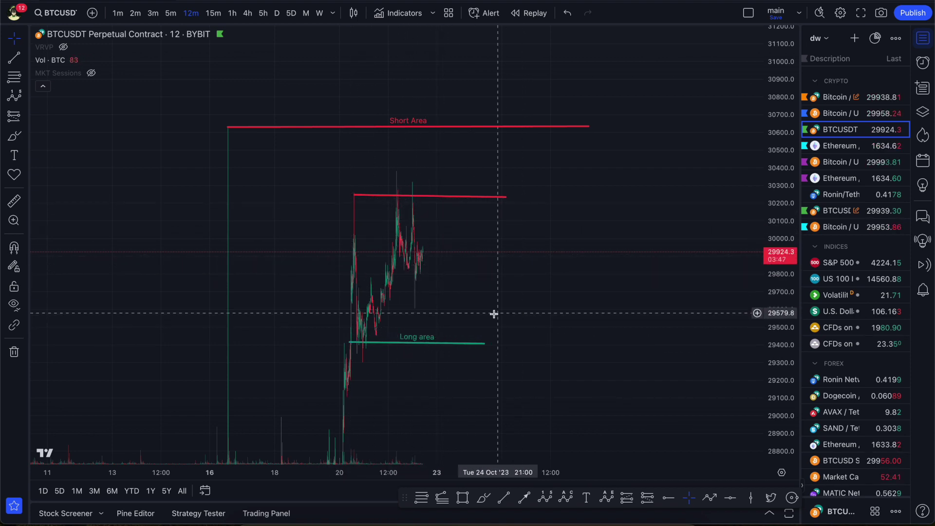
pyautogui.click(444, 522)
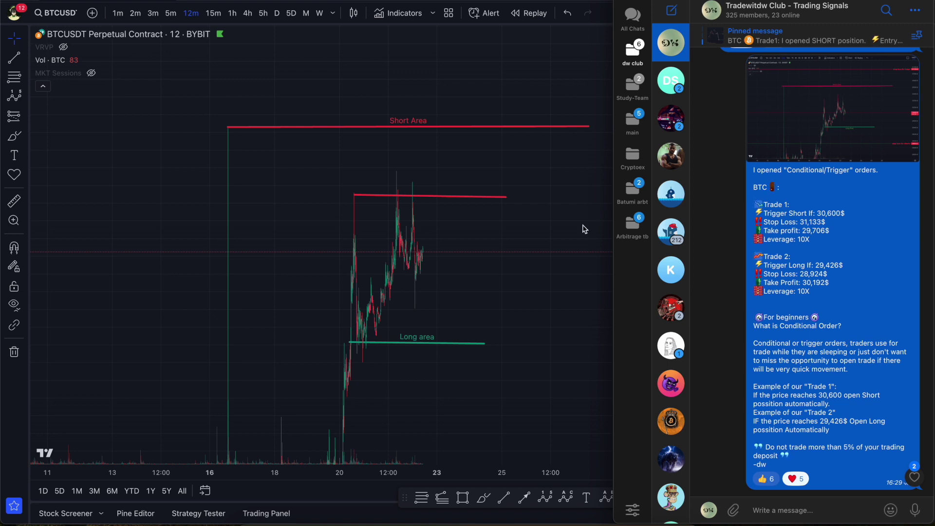
pyautogui.click(436, 317)
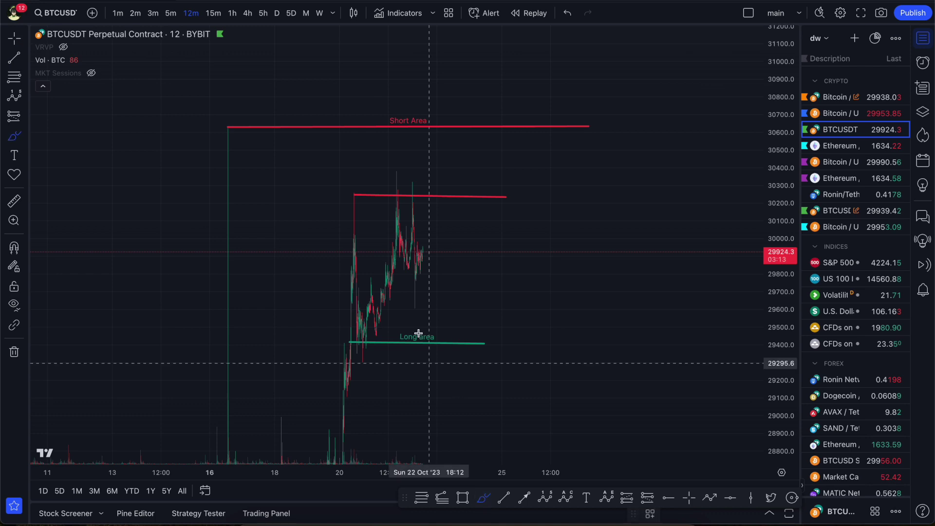
# Sketch zigzag price paths through the Long and Short areas with the brush, and undo them along with the middle line's red recolouring.
pyautogui.moveTo(389, 271)
pyautogui.mouseDown()
pyautogui.moveTo(411, 263)
pyautogui.moveTo(463, 192)
pyautogui.moveTo(468, 375)
pyautogui.moveTo(478, 192)
pyautogui.moveTo(488, 335)
pyautogui.mouseUp()
pyautogui.hotkey('ctrl', 'z')
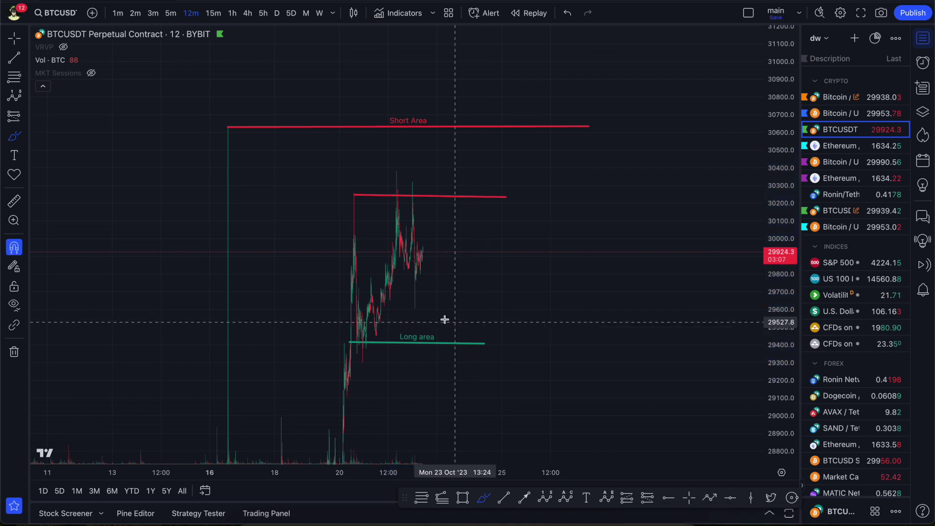
pyautogui.moveTo(411, 263)
pyautogui.mouseDown()
pyautogui.moveTo(427, 180)
pyautogui.moveTo(448, 357)
pyautogui.moveTo(527, 141)
pyautogui.moveTo(568, 441)
pyautogui.moveTo(569, 422)
pyautogui.mouseUp()
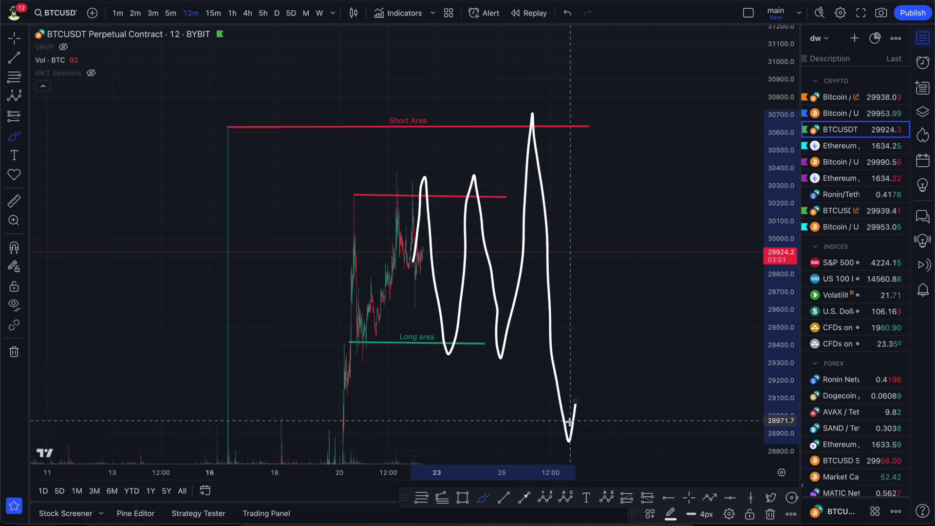
pyautogui.hotkey('ctrl', 'z')
pyautogui.hotkey('ctrl', 'z')
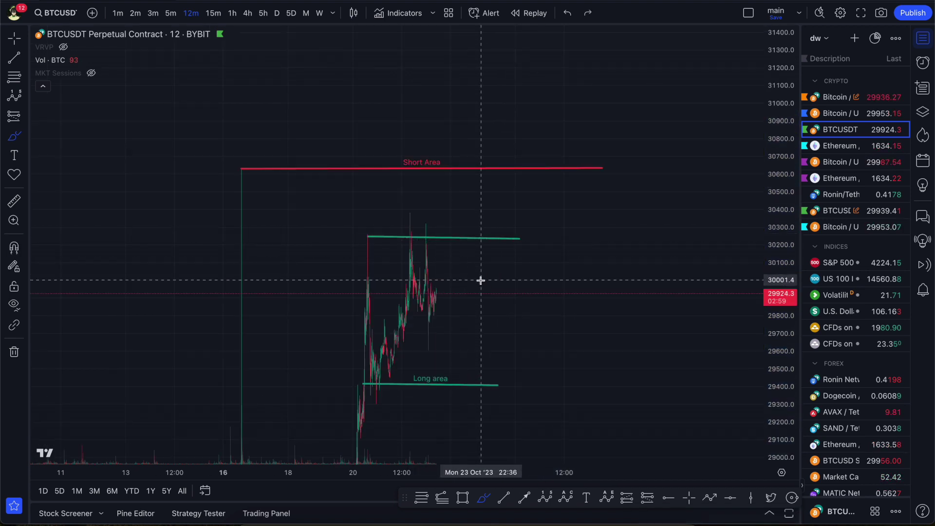
pyautogui.press('Escape')
# Switch the BTCUSDT chart to the 5-hour timeframe.
pyautogui.moveTo(386, 277); pyautogui.dragTo(586, 208)
pyautogui.moveTo(493, 278); pyautogui.dragTo(540, 67)
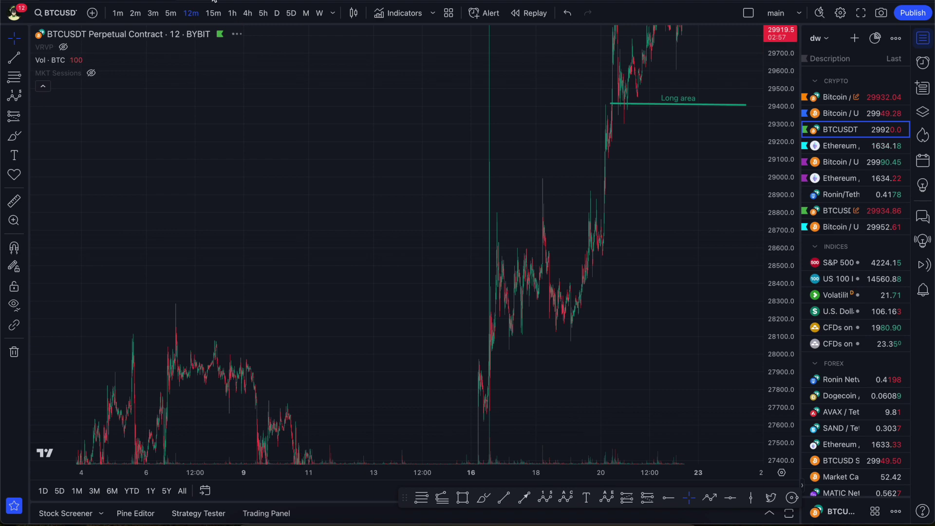
pyautogui.click(262, 12)
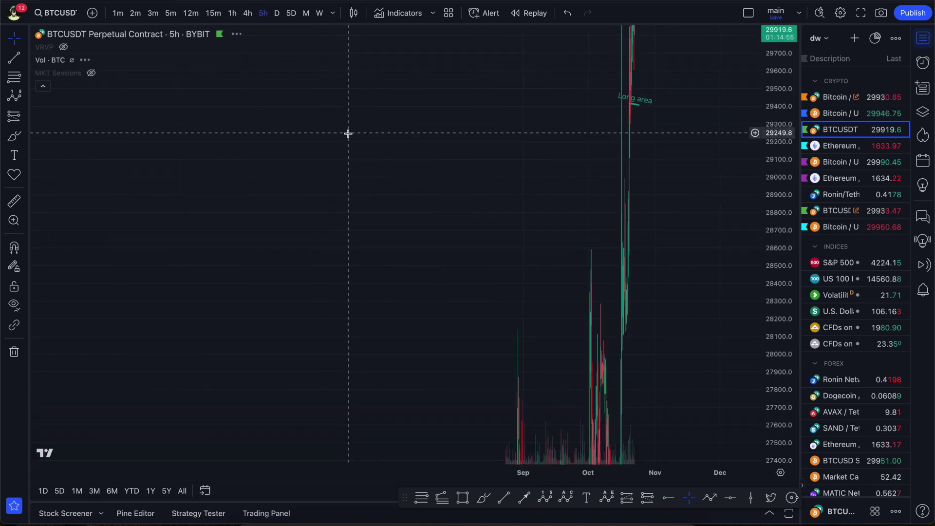
# Draw a nearly horizontal trend line at about 31,450 across the late-June to July highs.
pyautogui.moveTo(303, 71); pyautogui.dragTo(563, 244)
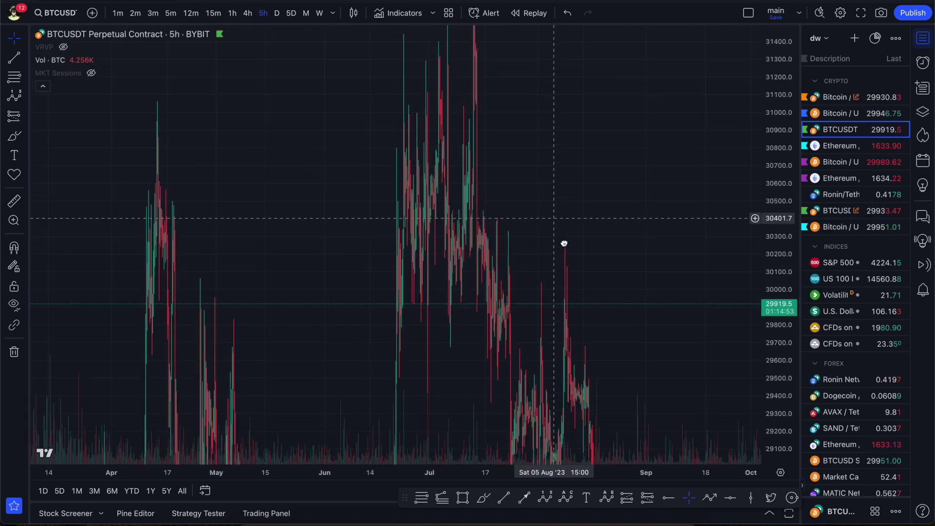
pyautogui.moveTo(784, 126); pyautogui.dragTo(781, 307)
pyautogui.moveTo(649, 268); pyautogui.dragTo(572, 197)
pyautogui.moveTo(333, 336); pyautogui.dragTo(370, 236)
pyautogui.moveTo(361, 339); pyautogui.dragTo(344, 376)
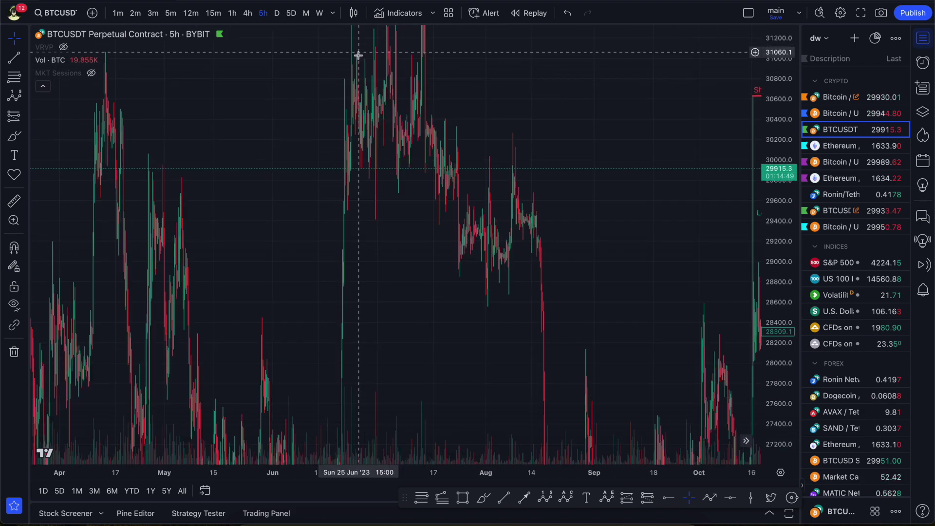
pyautogui.moveTo(357, 57); pyautogui.dragTo(323, 201)
pyautogui.moveTo(365, 166); pyautogui.dragTo(363, 156)
pyautogui.click(502, 502)
pyautogui.click(313, 149)
pyautogui.click(436, 150)
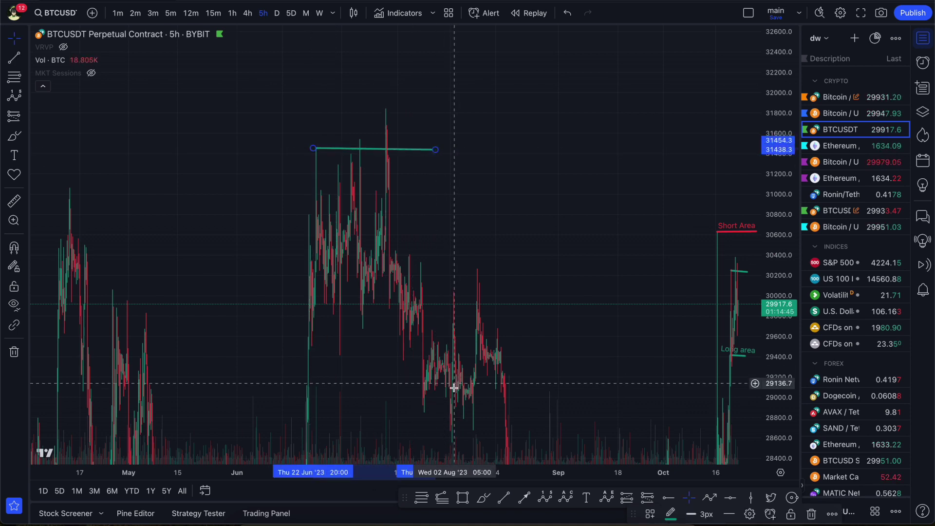
# Draw a second trend line at about 29,600 beneath the June–July range and level its two ends.
pyautogui.click(504, 497)
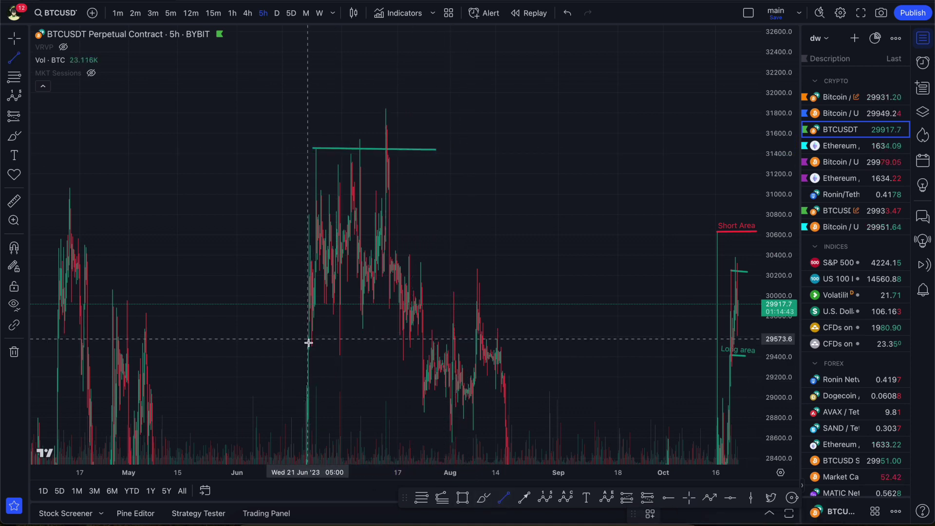
pyautogui.click(446, 339)
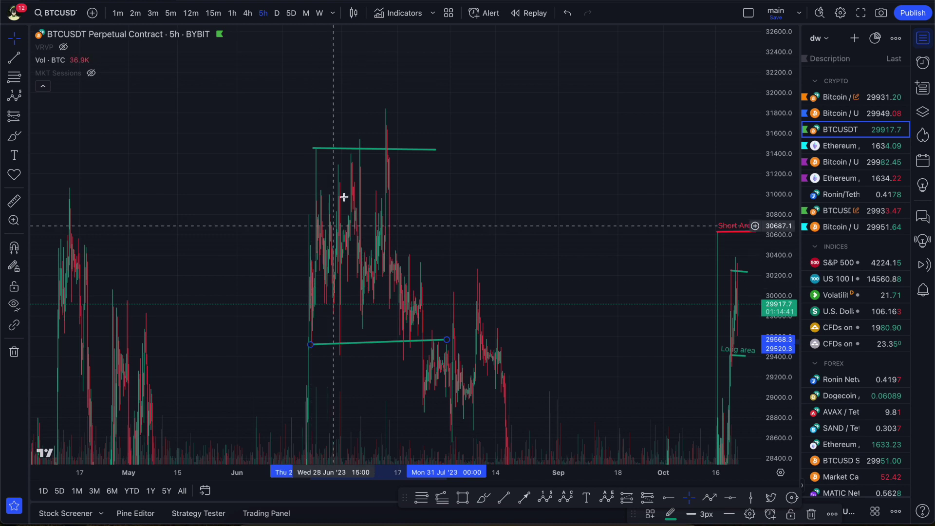
pyautogui.moveTo(355, 349); pyautogui.dragTo(355, 340)
pyautogui.moveTo(445, 329); pyautogui.dragTo(445, 339)
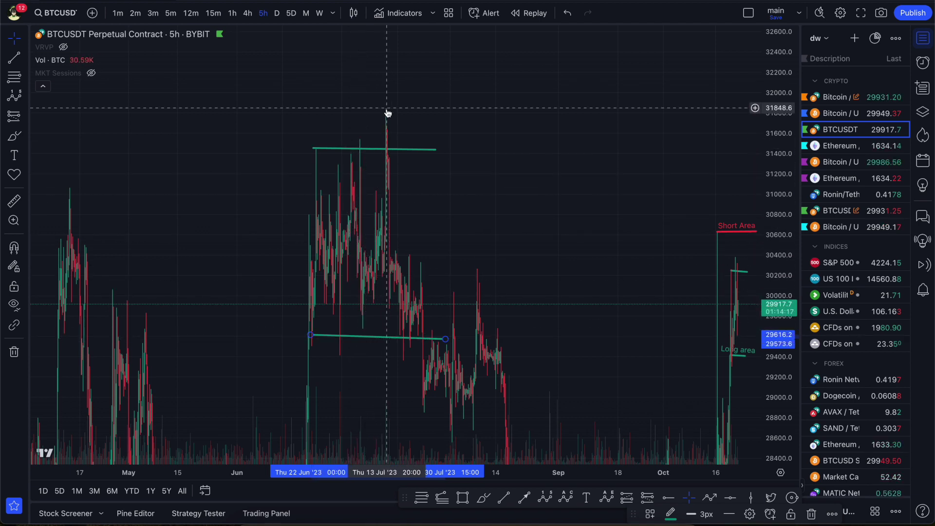
# Return to the October Short and Long areas and switch the chart to the 12-minute timeframe.
pyautogui.moveTo(746, 302); pyautogui.dragTo(423, 254)
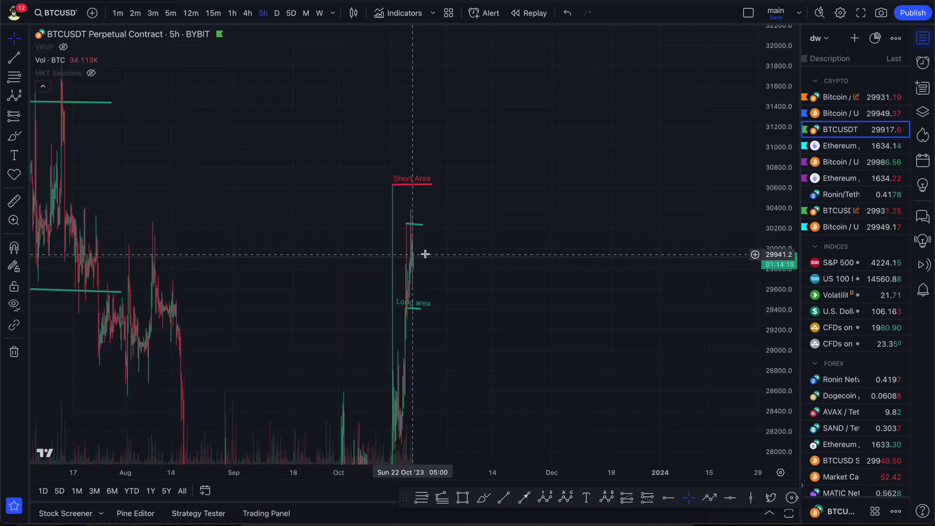
pyautogui.scroll(10, 386, 271)
pyautogui.hscroll(-15, 566, 230)
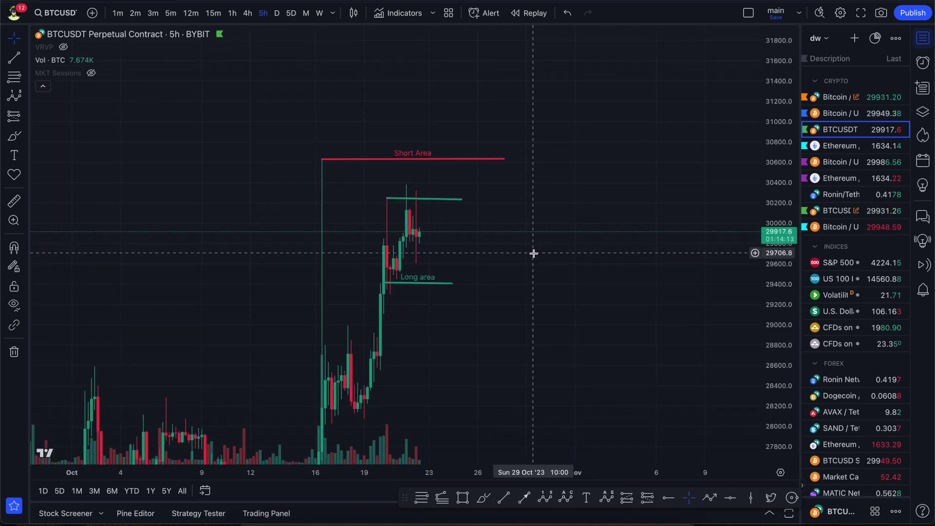
pyautogui.click(191, 14)
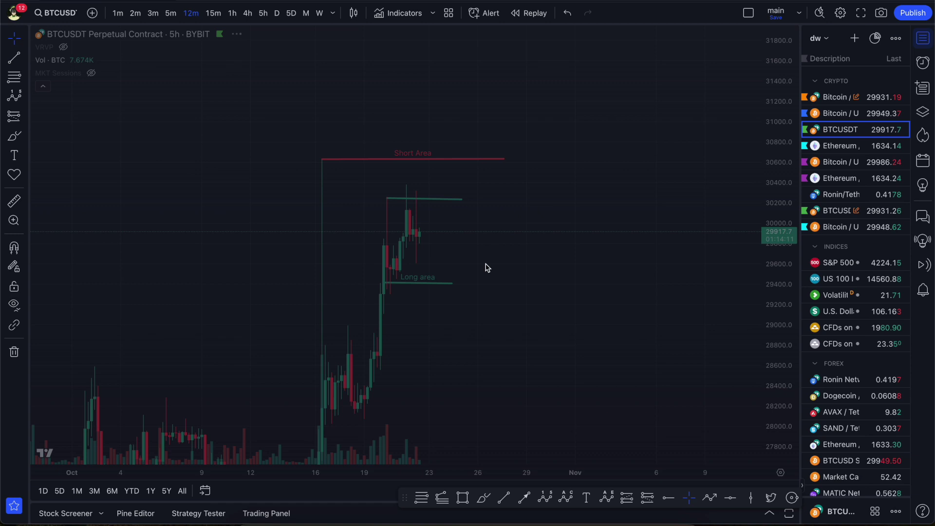
pyautogui.hscroll(-15, 483, 265)
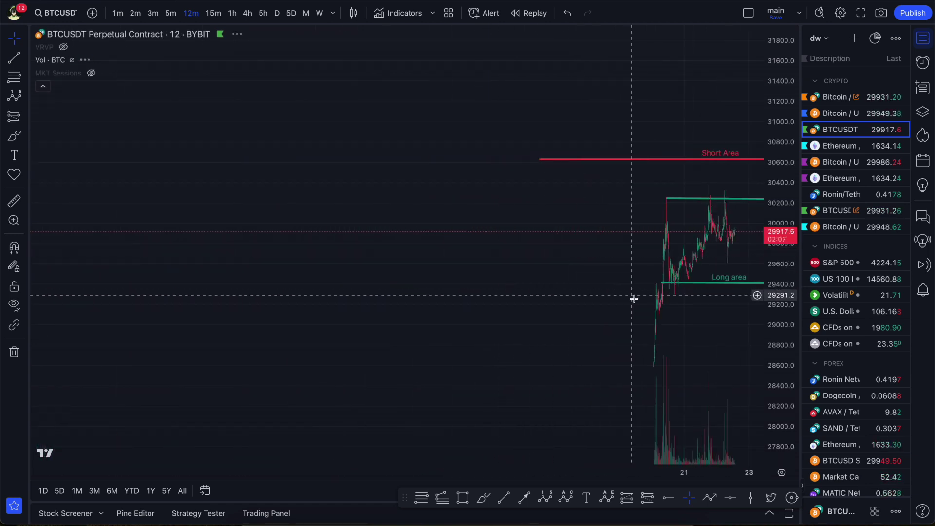
pyautogui.hscroll(5, 631, 296)
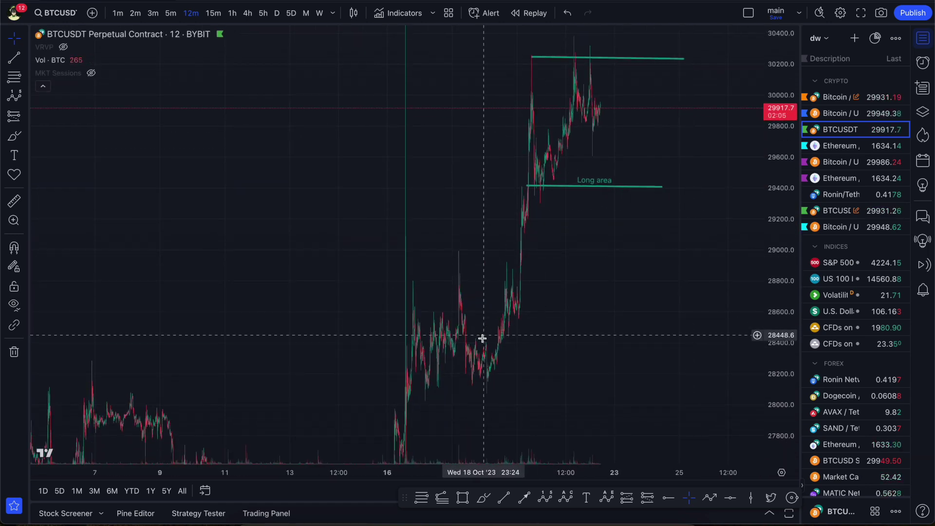
pyautogui.hscroll(1, 597, 107)
pyautogui.click(605, 185)
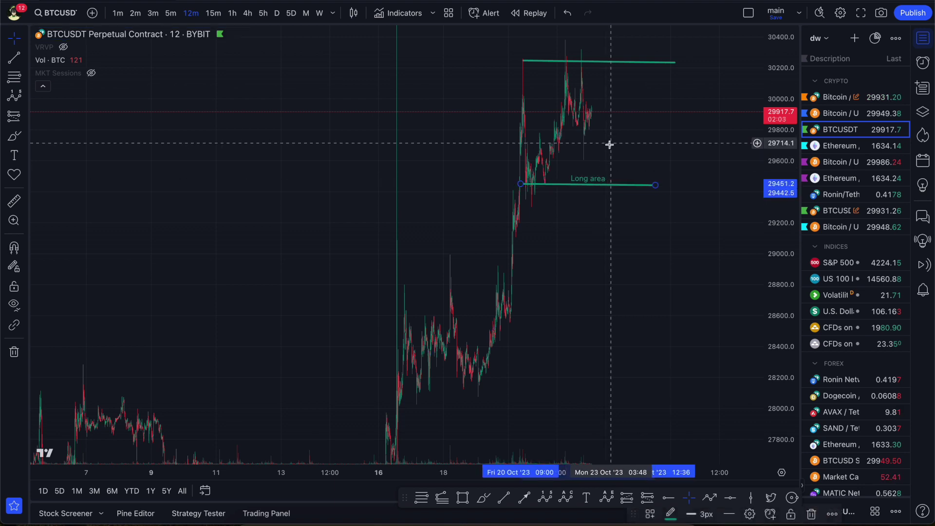
pyautogui.moveTo(604, 185); pyautogui.dragTo(582, 183)
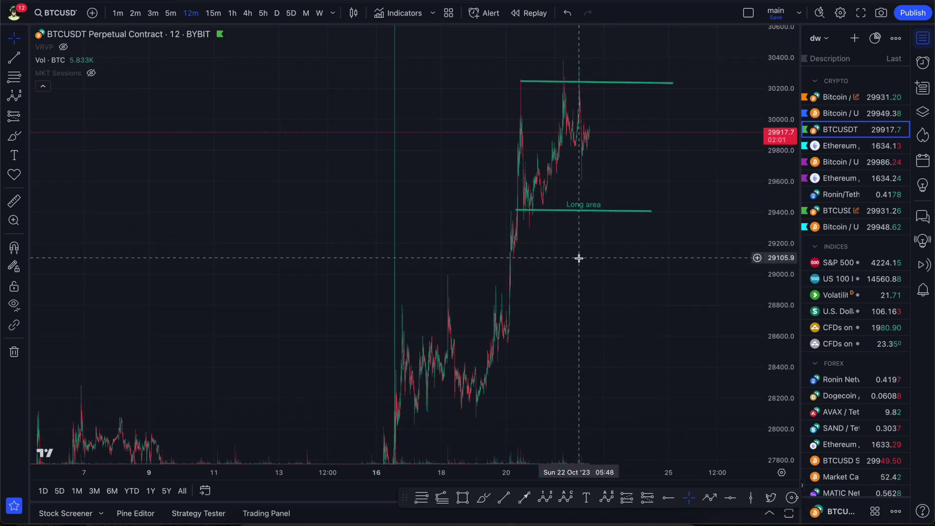
# Sketch a brush path dipping through the Long area and rising toward the Short area, and delete it.
pyautogui.click(483, 498)
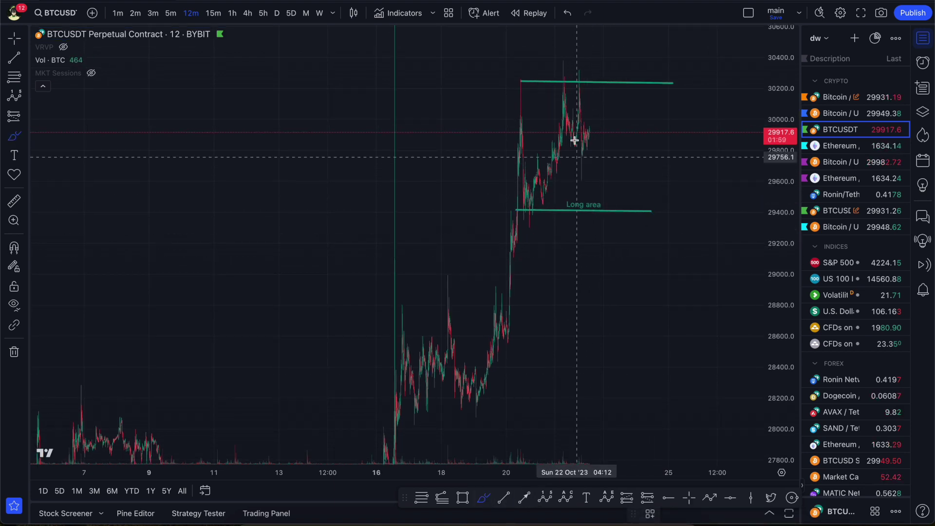
pyautogui.moveTo(607, 163)
pyautogui.mouseDown()
pyautogui.moveTo(610, 224)
pyautogui.moveTo(636, 46)
pyautogui.mouseUp()
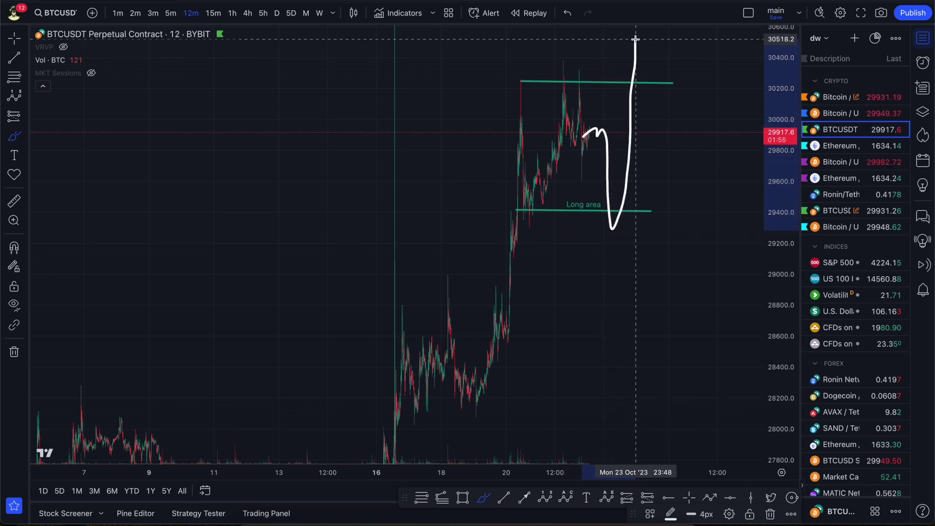
pyautogui.moveTo(636, 36)
pyautogui.mouseDown()
pyautogui.moveTo(595, 155)
pyautogui.moveTo(593, 130)
pyautogui.mouseUp()
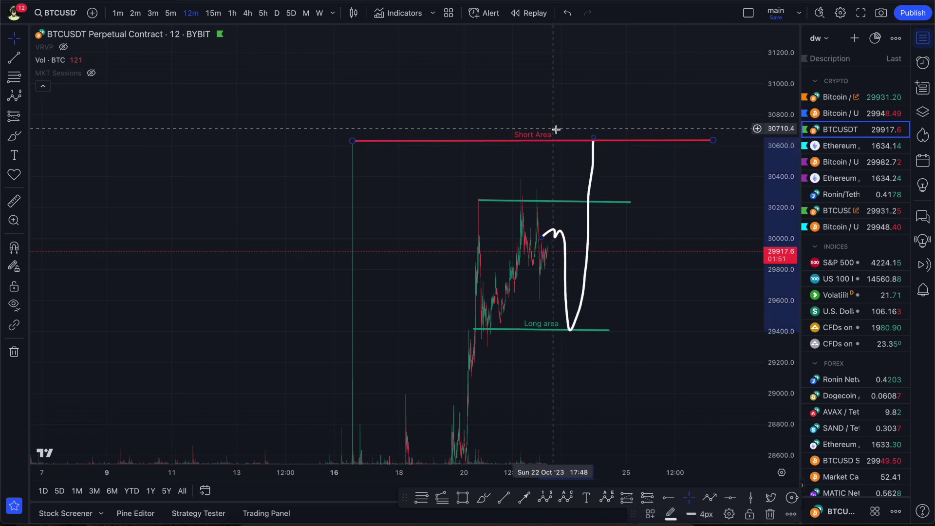
pyautogui.hotkey('ctrl', 'z')
pyautogui.moveTo(577, 355); pyautogui.dragTo(616, 236)
pyautogui.moveTo(640, 170); pyautogui.dragTo(606, 204)
pyautogui.click(594, 199)
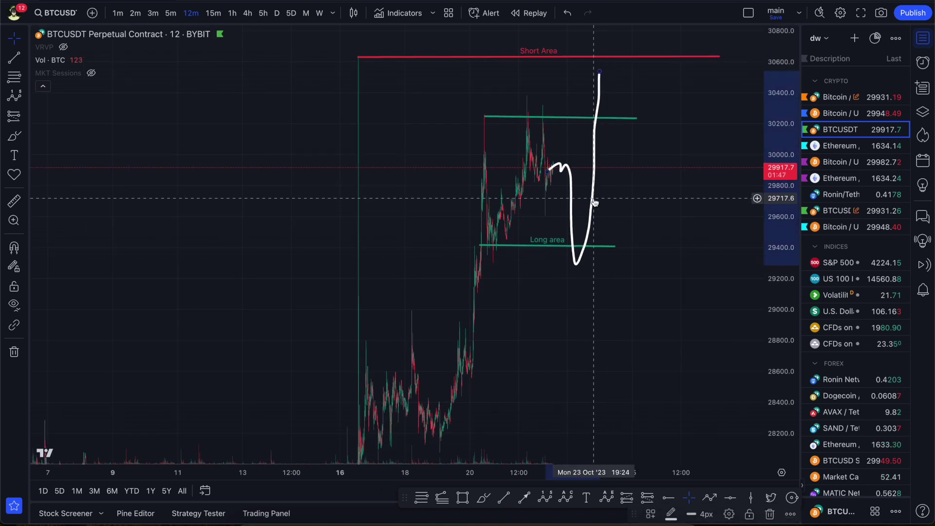
pyautogui.press('Delete')
# Sketch an arrow rising toward the Short area and short marks under the recent lows with the brush, and undo them.
pyautogui.click(484, 497)
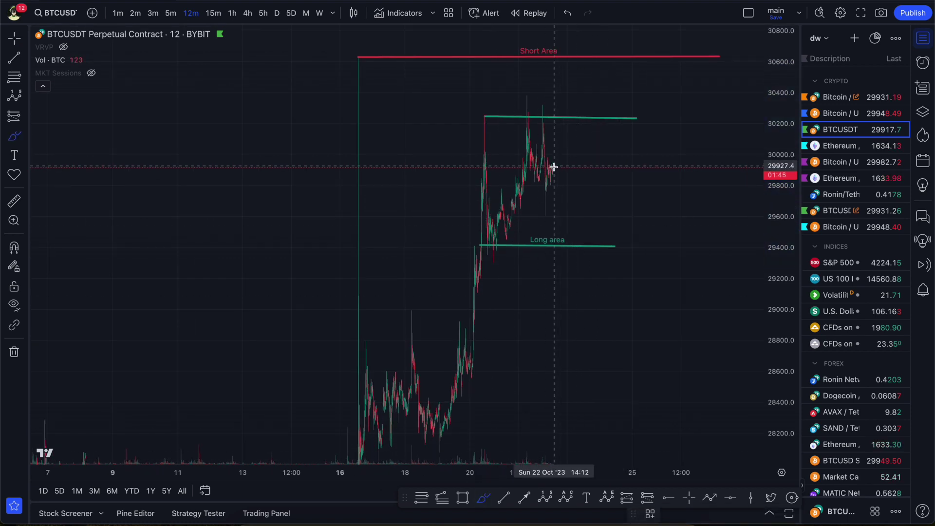
pyautogui.moveTo(509, 216); pyautogui.dragTo(532, 216)
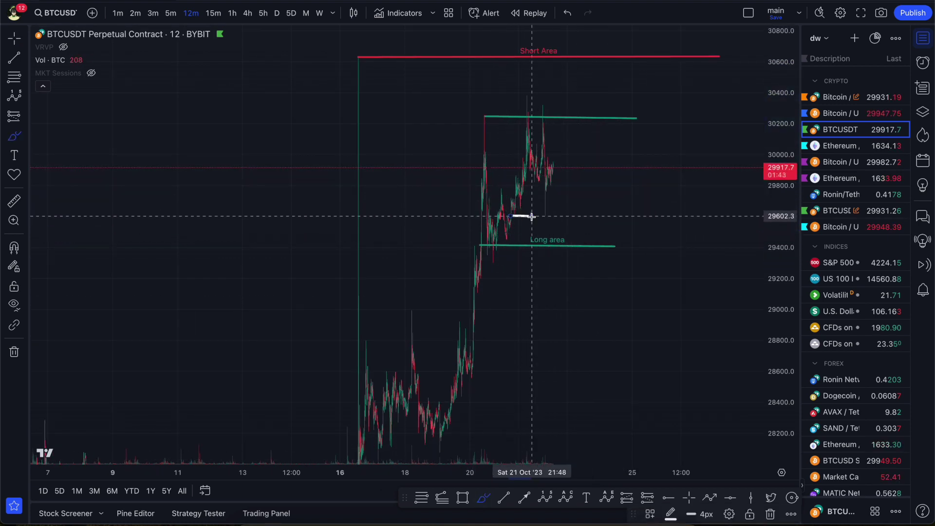
pyautogui.hotkey('ctrl', 'z')
pyautogui.moveTo(549, 173)
pyautogui.mouseDown()
pyautogui.moveTo(575, 77)
pyautogui.moveTo(585, 99)
pyautogui.mouseUp()
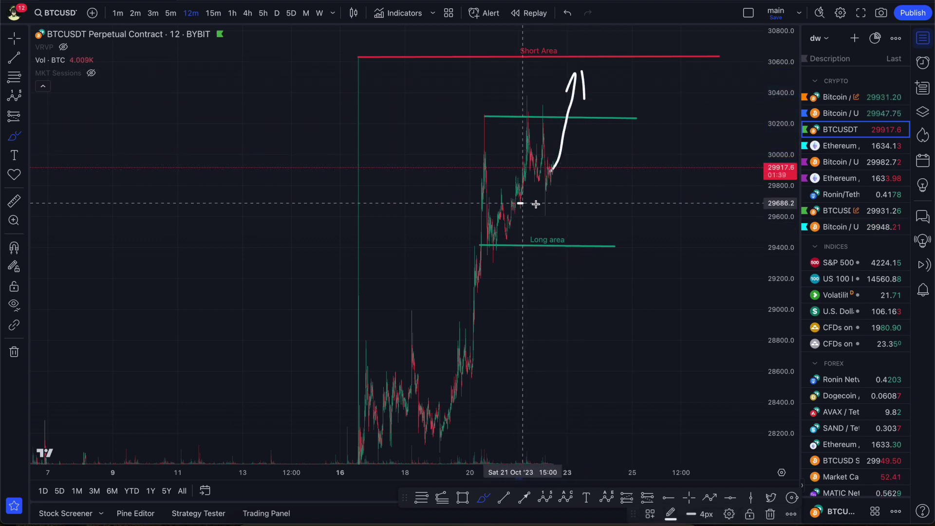
pyautogui.moveTo(536, 204); pyautogui.dragTo(551, 204)
pyautogui.moveTo(505, 226); pyautogui.dragTo(523, 227)
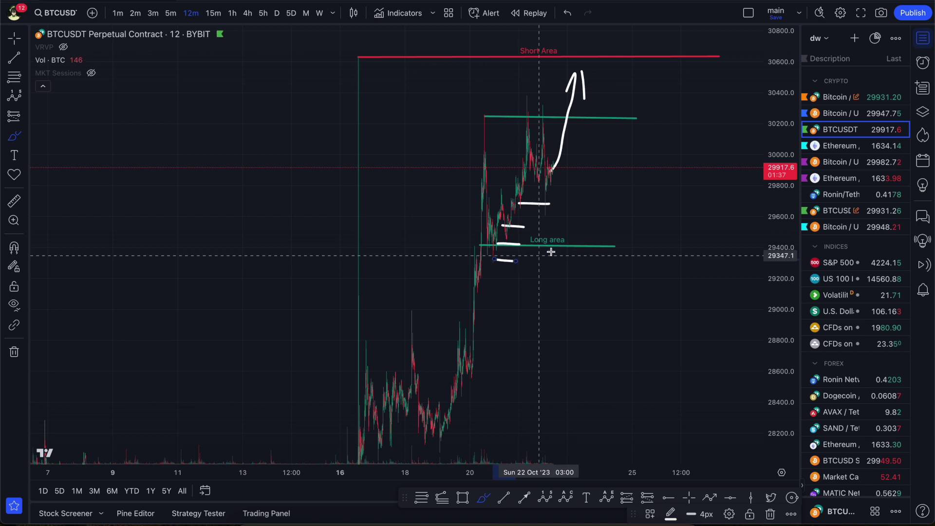
pyautogui.hotkey('ctrl', 'z')
pyautogui.hotkey('ctrl', 'z')
pyautogui.hotkey('ctrl', 'z')
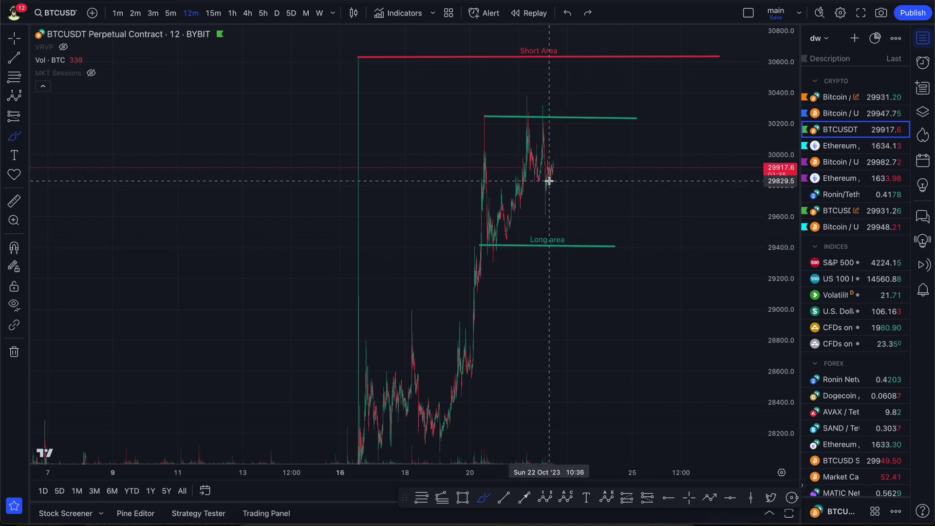
# Sketch a rise to the Short area, marks under the lows, a plunging arrow and an arc between the highs, and undo every brush stroke.
pyautogui.moveTo(549, 171)
pyautogui.mouseDown()
pyautogui.moveTo(570, 155)
pyautogui.moveTo(588, 53)
pyautogui.mouseUp()
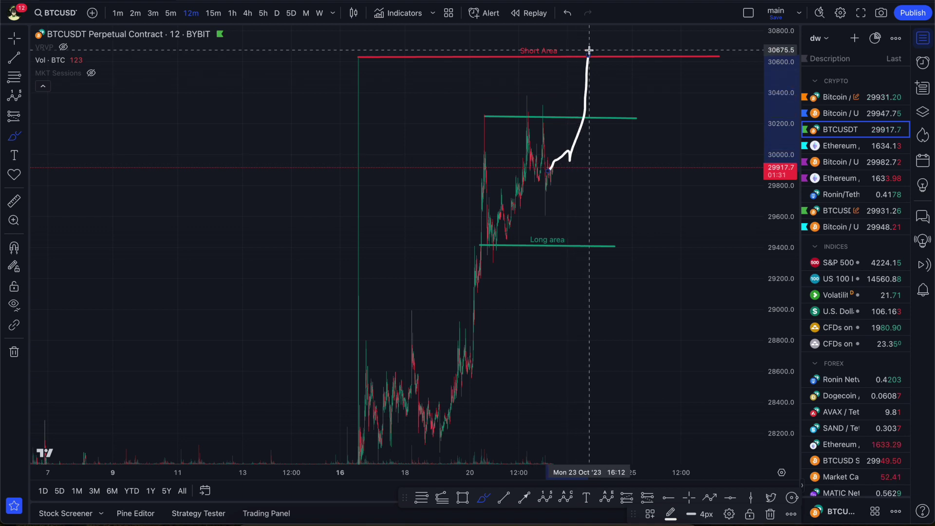
pyautogui.moveTo(550, 171); pyautogui.dragTo(580, 171)
pyautogui.moveTo(527, 198); pyautogui.dragTo(555, 198)
pyautogui.moveTo(510, 217); pyautogui.dragTo(550, 216)
pyautogui.moveTo(499, 242); pyautogui.dragTo(525, 240)
pyautogui.moveTo(469, 265); pyautogui.dragTo(522, 265)
pyautogui.moveTo(575, 103)
pyautogui.mouseDown()
pyautogui.moveTo(582, 64)
pyautogui.moveTo(598, 346)
pyautogui.mouseUp()
pyautogui.moveTo(579, 293)
pyautogui.mouseDown()
pyautogui.moveTo(599, 350)
pyautogui.moveTo(620, 305)
pyautogui.mouseUp()
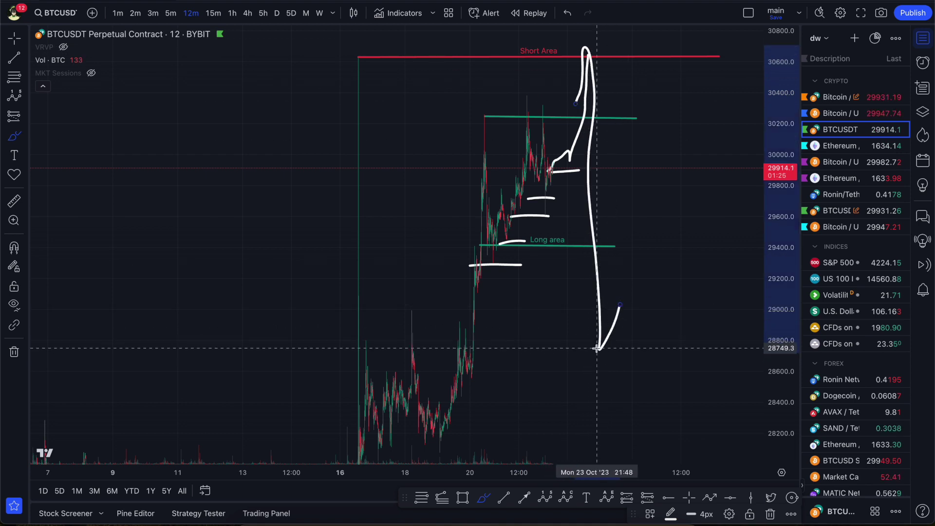
pyautogui.moveTo(466, 270); pyautogui.dragTo(572, 142)
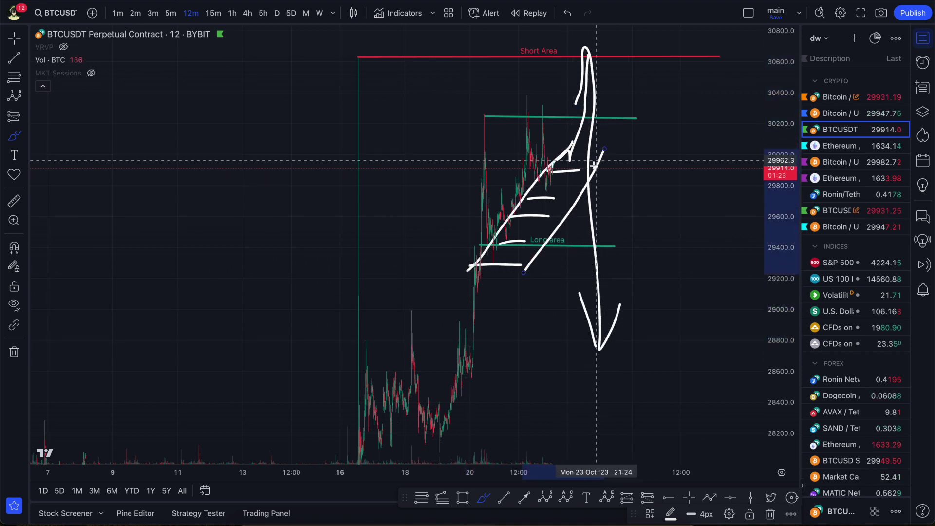
pyautogui.hotkey('ctrl', 'z')
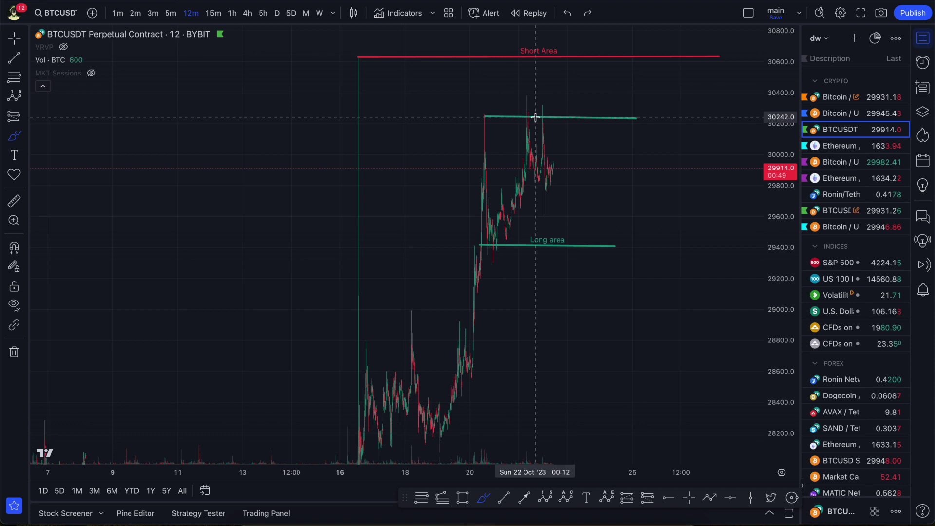
pyautogui.moveTo(486, 104); pyautogui.dragTo(521, 108)
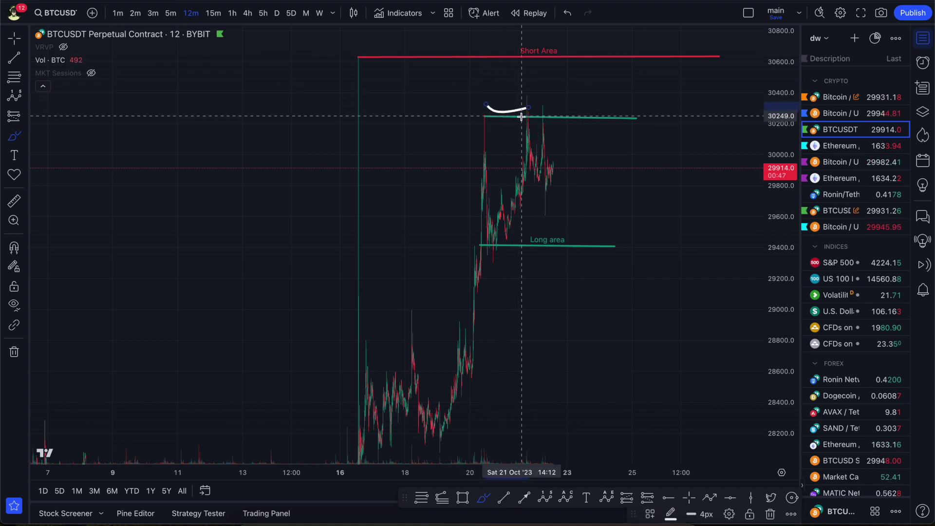
pyautogui.hotkey('ctrl', 'z')
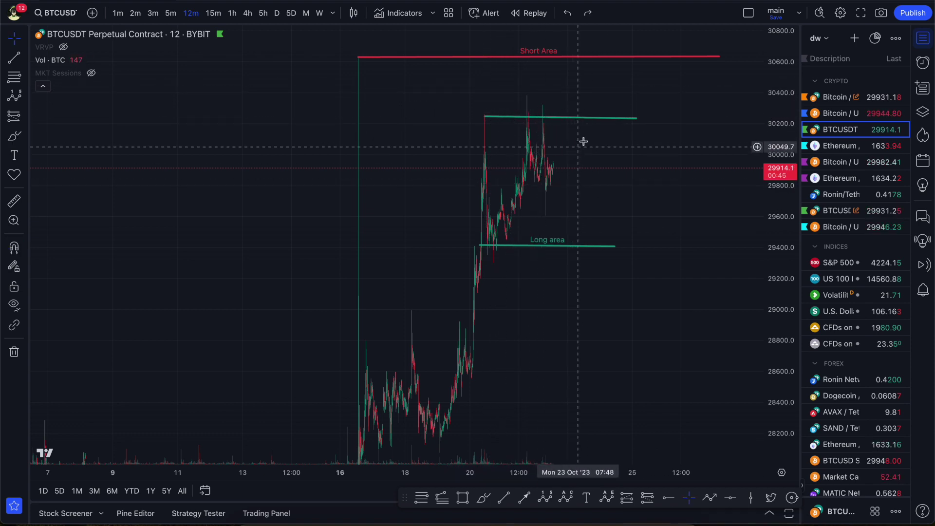
# Place a horizontal line at about 28,934 below the Long area and label it "Stop Loss".
pyautogui.moveTo(554, 81); pyautogui.dragTo(561, 199)
pyautogui.moveTo(630, 292); pyautogui.dragTo(594, 160)
pyautogui.moveTo(781, 137); pyautogui.dragTo(778, 218)
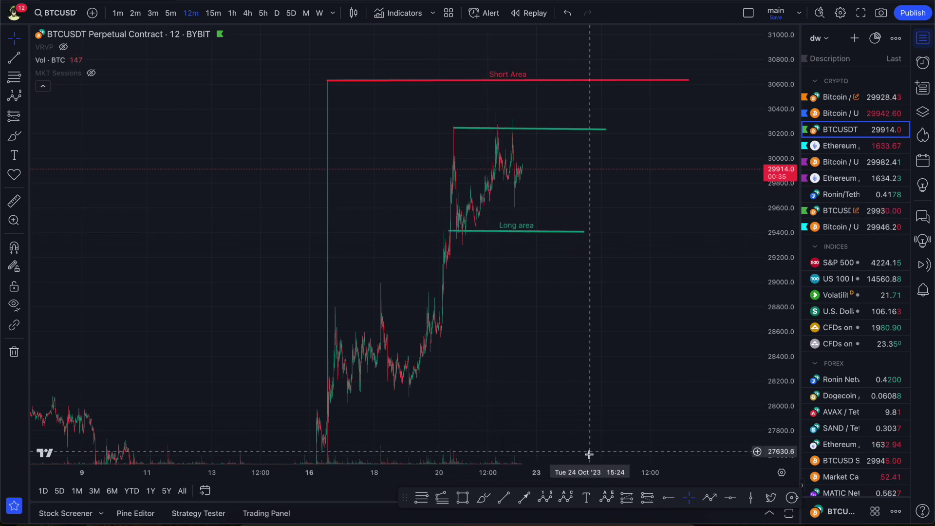
pyautogui.click(732, 499)
pyautogui.click(516, 291)
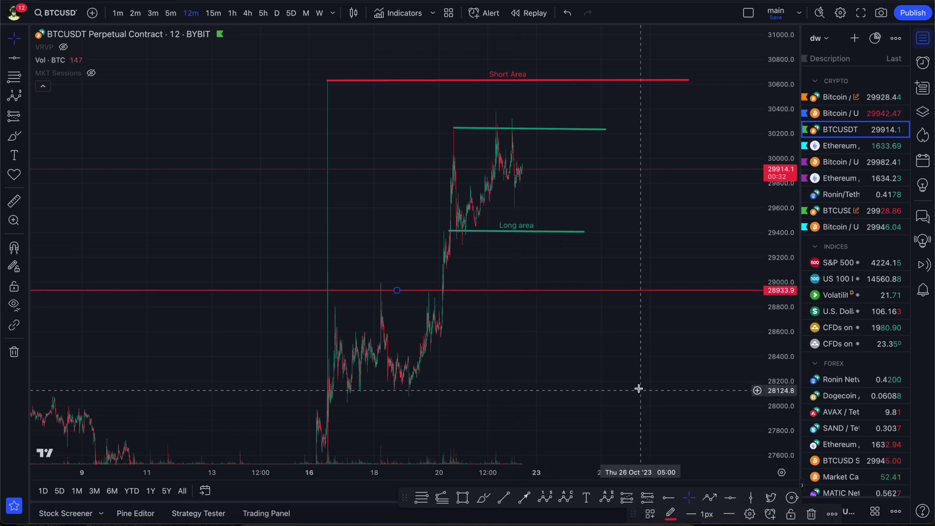
pyautogui.doubleClick(621, 294)
pyautogui.click(418, 223)
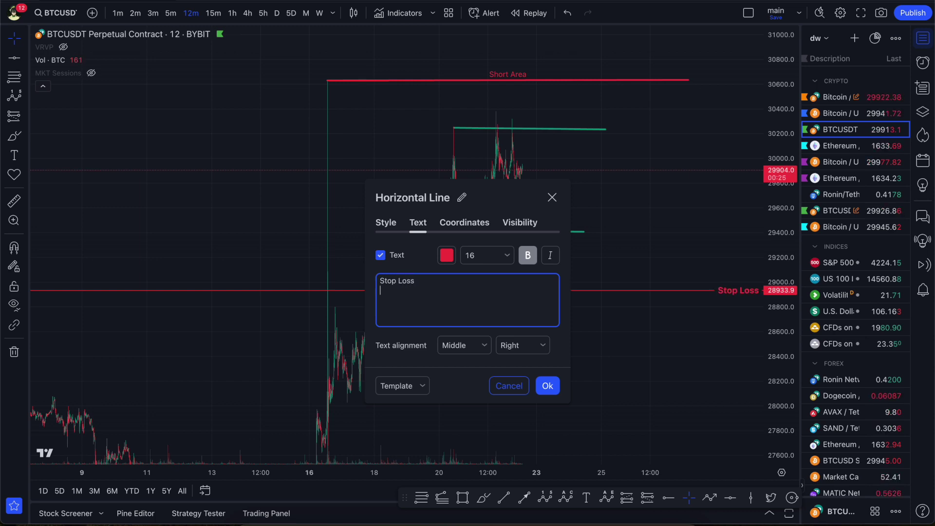
pyautogui.click(547, 386)
# Place a horizontal line at about 31,326 above the Short Area and label it "stop loss".
pyautogui.moveTo(576, 46); pyautogui.dragTo(589, 254)
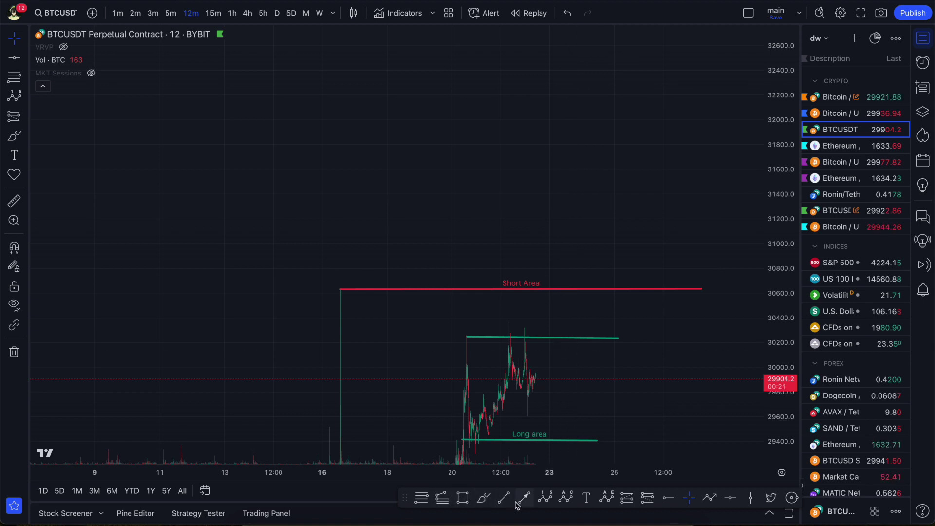
pyautogui.click(732, 498)
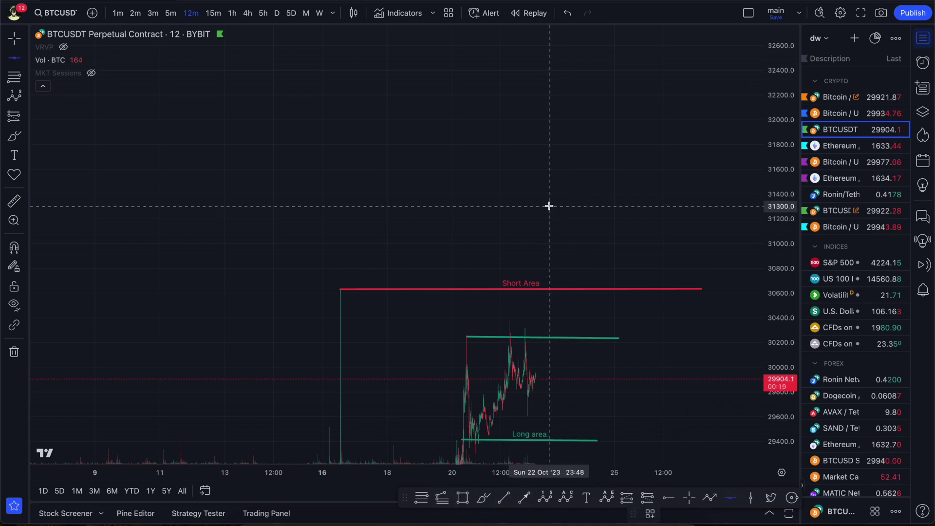
pyautogui.click(549, 204)
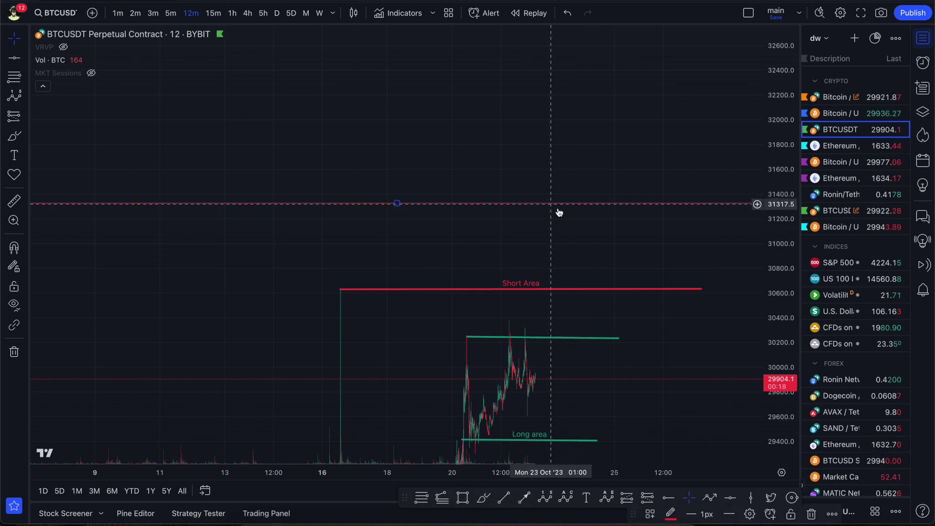
pyautogui.doubleClick(518, 204)
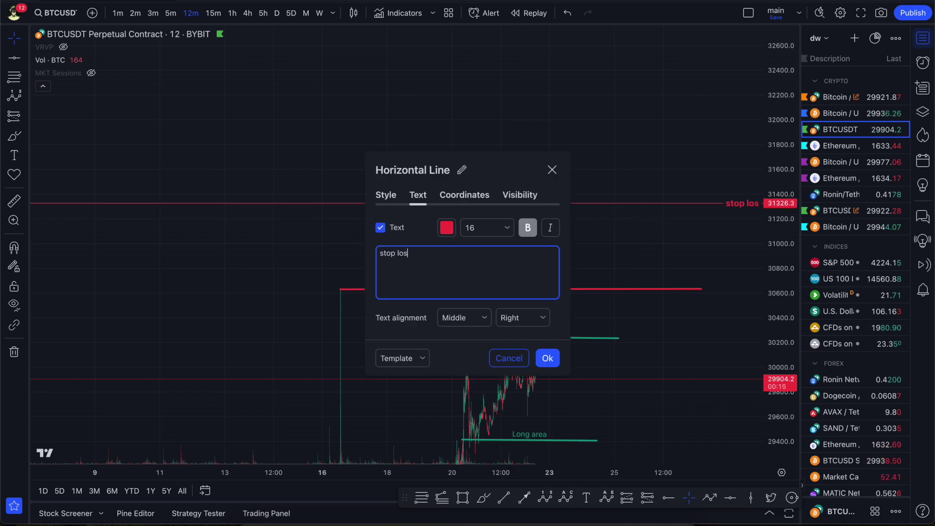
pyautogui.click(548, 358)
pyautogui.scroll(-5, 618, 342)
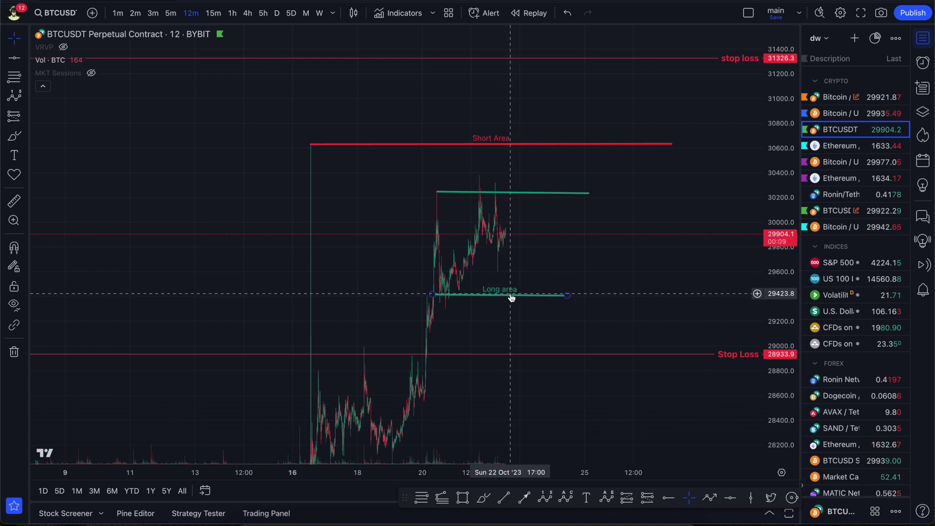
# Draw a long position from the Long area with its target at about 30,067 and stop at about 28,938, and delete it.
pyautogui.click(631, 501)
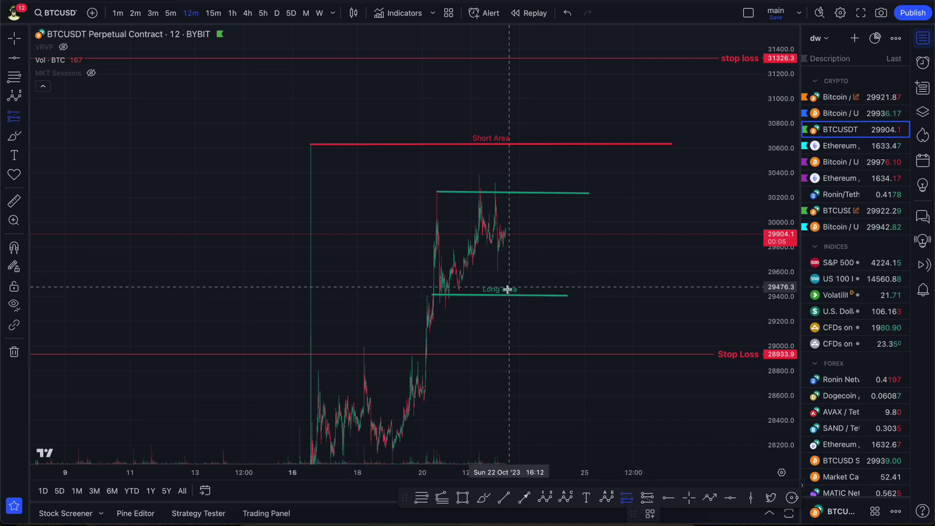
pyautogui.click(519, 298)
pyautogui.moveTo(520, 195); pyautogui.dragTo(520, 215)
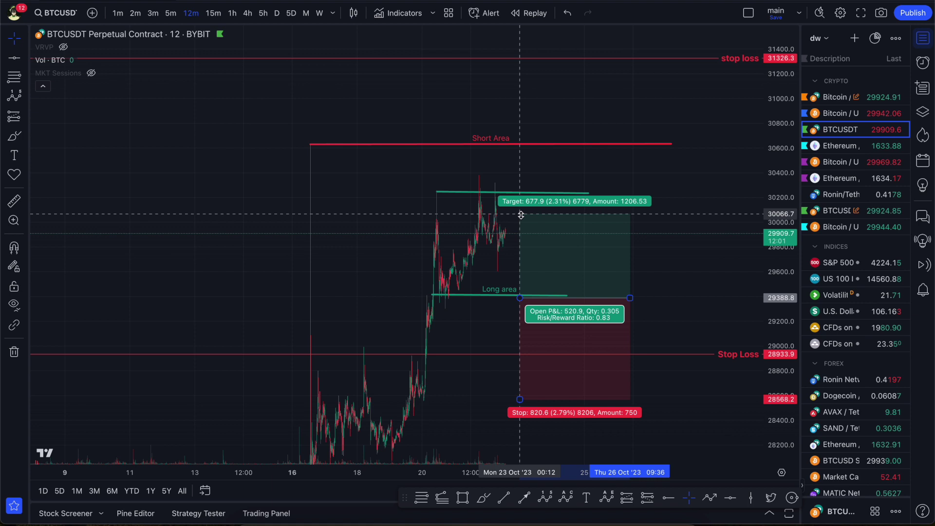
pyautogui.moveTo(520, 399); pyautogui.dragTo(519, 353)
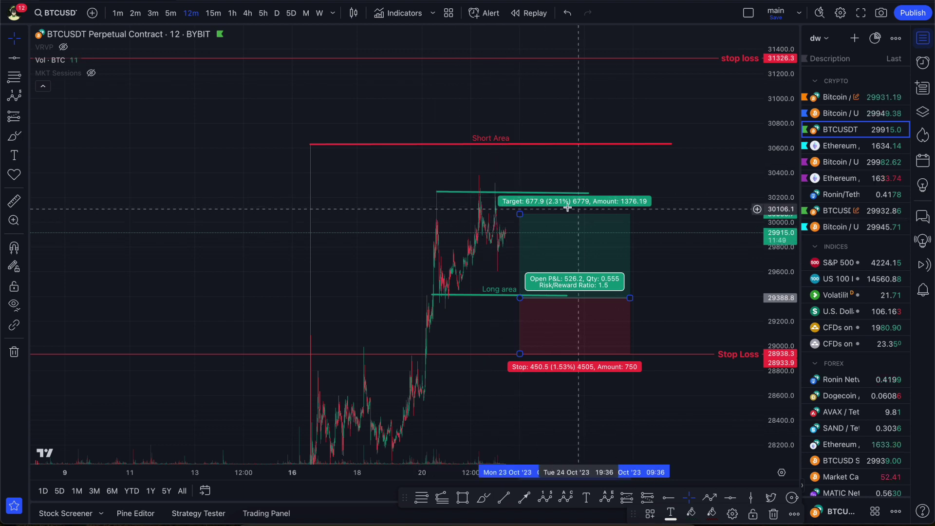
pyautogui.press('Delete')
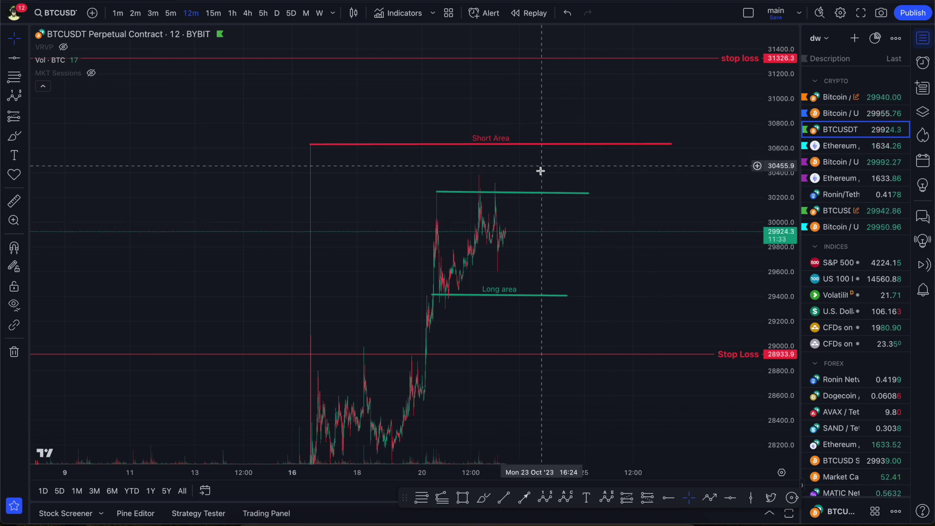
# Stretch the start of the Short Area line slightly past the tall wick, at about 30,640.
pyautogui.moveTo(536, 127); pyautogui.dragTo(534, 142)
pyautogui.click(308, 159)
pyautogui.moveTo(307, 161)
pyautogui.mouseDown()
pyautogui.moveTo(291, 160)
pyautogui.moveTo(305, 159)
pyautogui.mouseUp()
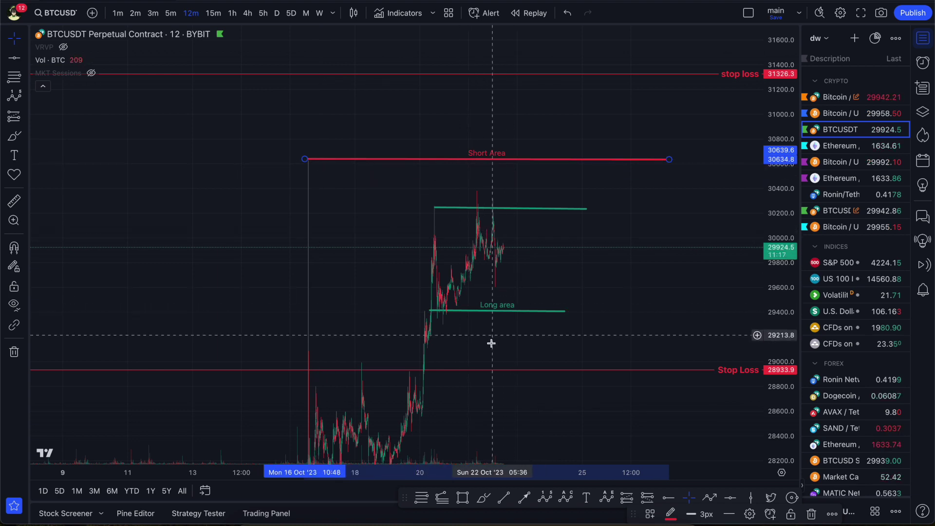
# Sketch a brush path spiking above the Short Area and plunging below the Long area, and undo it.
pyautogui.click(484, 497)
pyautogui.moveTo(502, 255)
pyautogui.mouseDown()
pyautogui.moveTo(518, 207)
pyautogui.moveTo(531, 97)
pyautogui.moveTo(545, 350)
pyautogui.mouseUp()
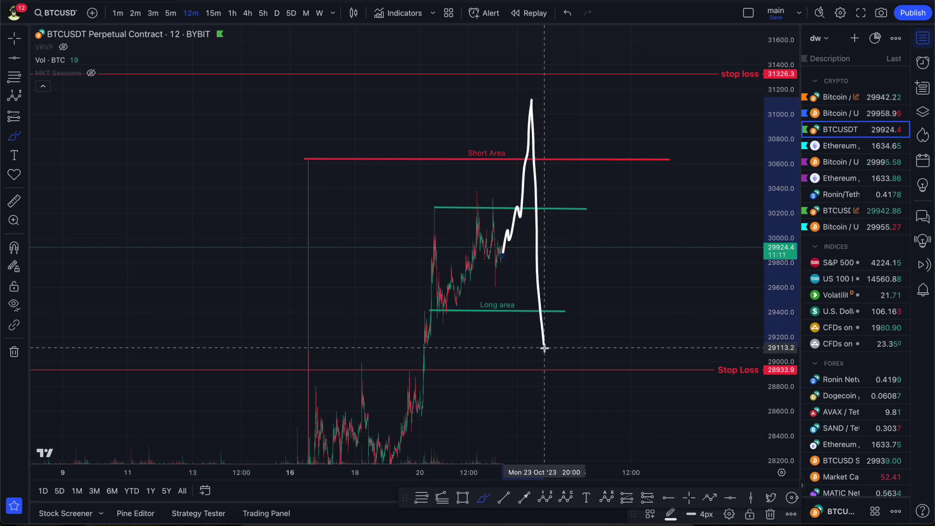
pyautogui.hotkey('ctrl', 'z')
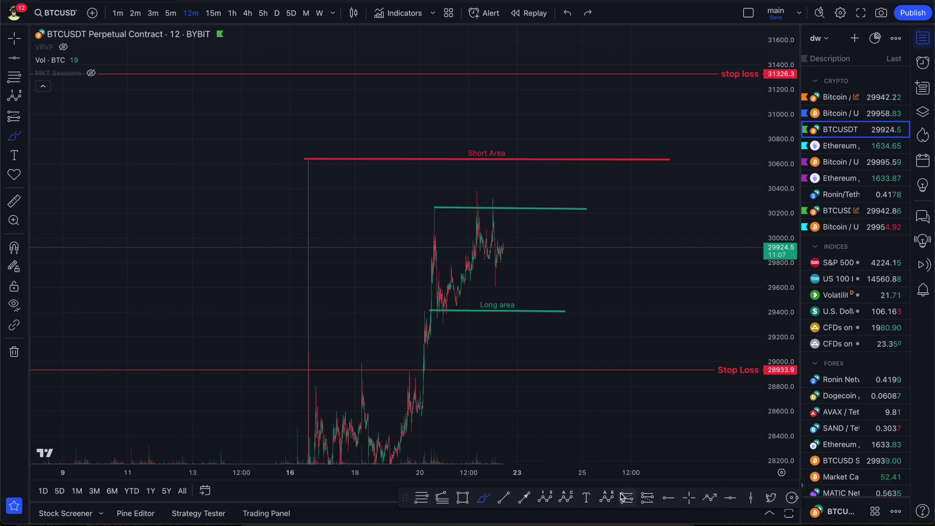
# Draw a short position from the Short Area line with its stop at about 31,313 and target at about 29,354.
pyautogui.click(647, 498)
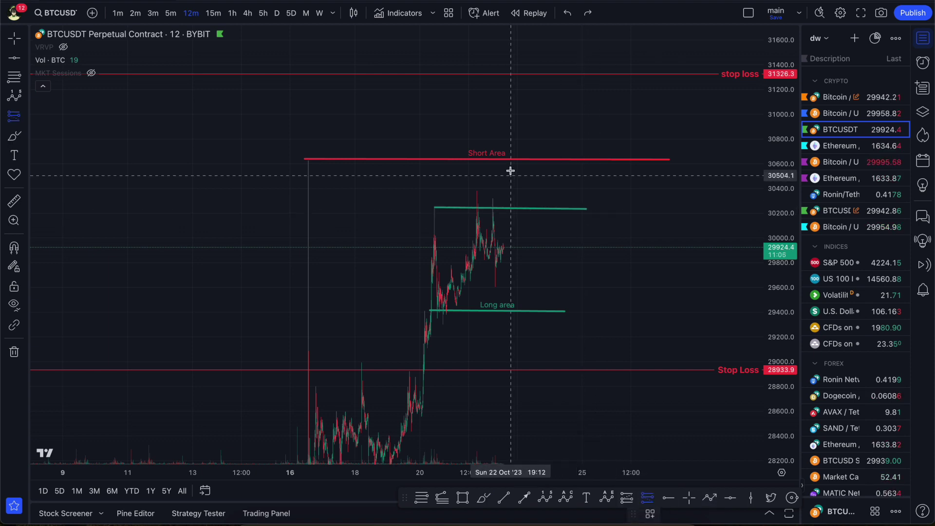
pyautogui.click(511, 159)
pyautogui.moveTo(513, 57); pyautogui.dragTo(551, 63)
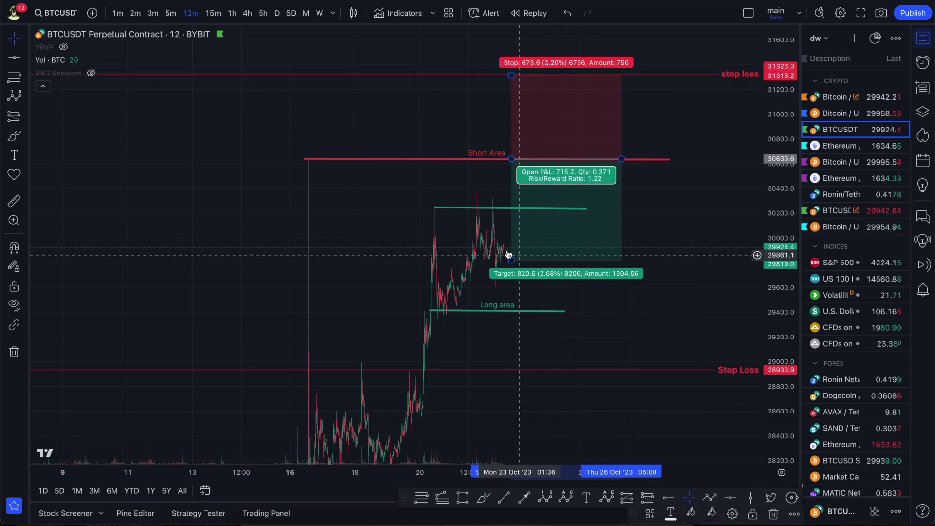
pyautogui.moveTo(514, 261); pyautogui.dragTo(516, 318)
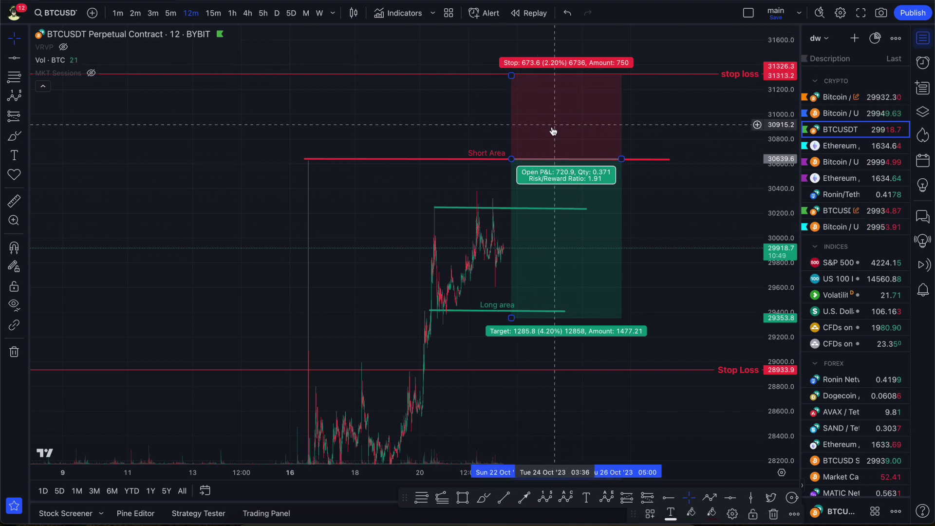
pyautogui.click(419, 85)
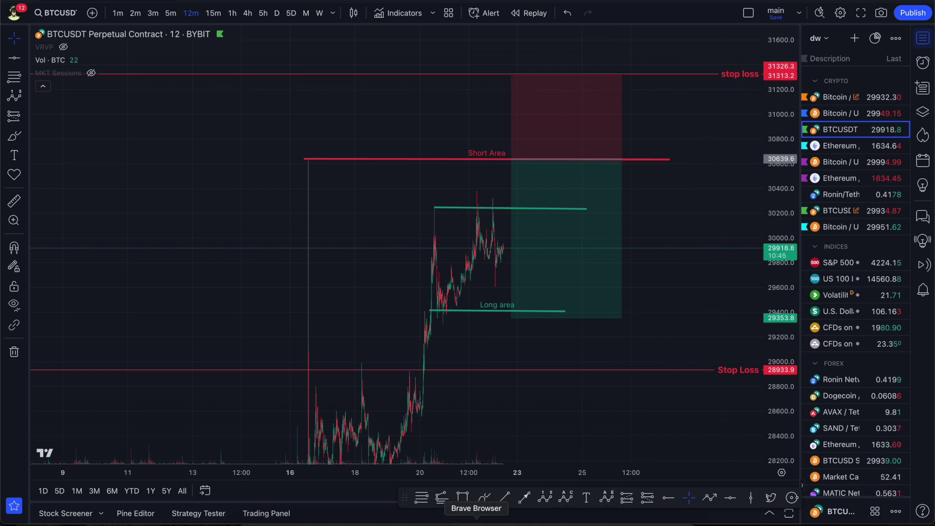
# Switch to Telegram to check Trade 1's short trigger and stop loss in the channel post against the chart levels.
pyautogui.click(445, 522)
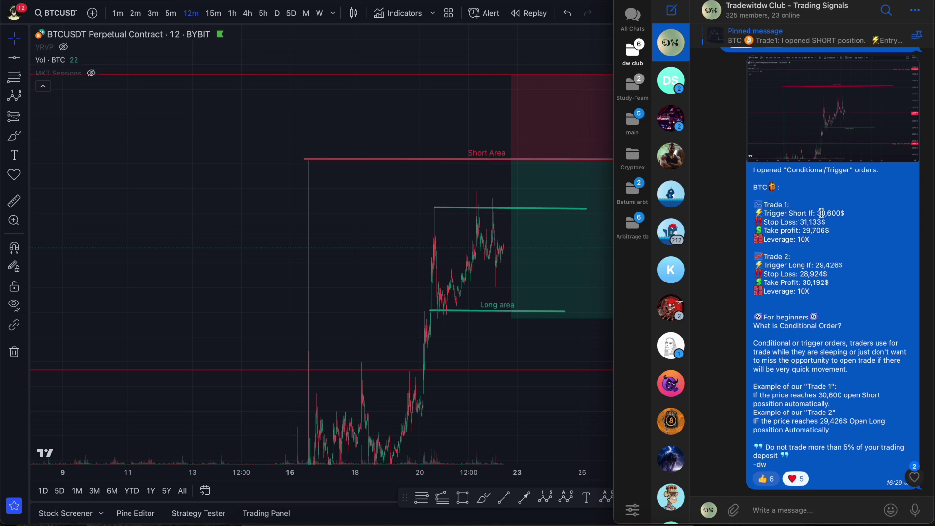
pyautogui.click(434, 167)
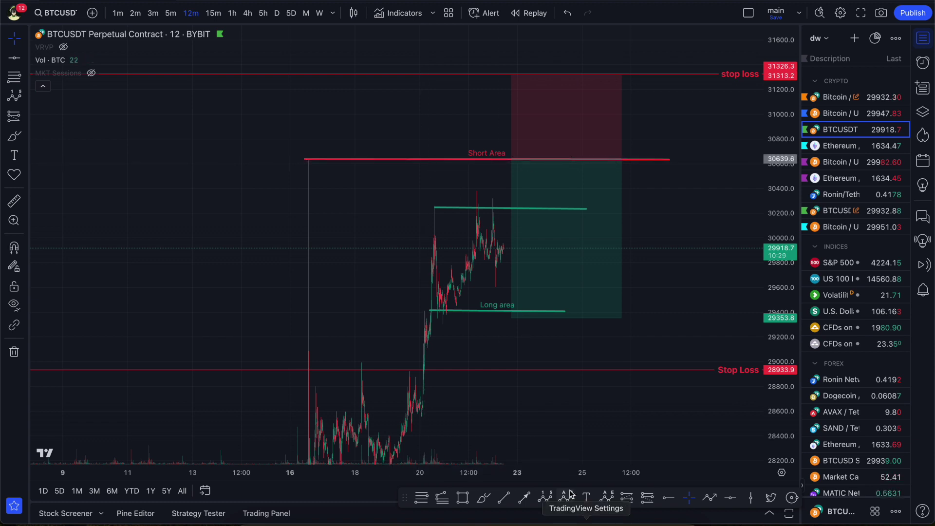
pyautogui.click(514, 314)
pyautogui.click(496, 195)
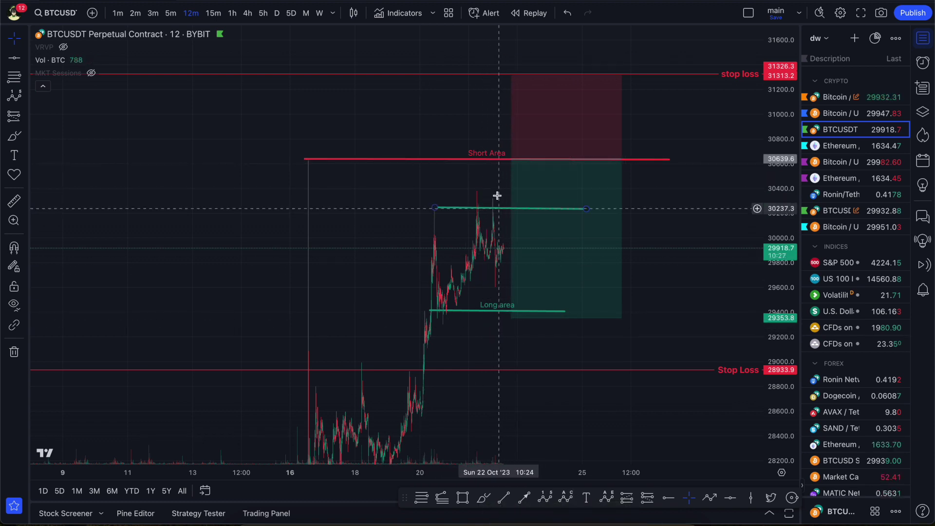
pyautogui.click(443, 522)
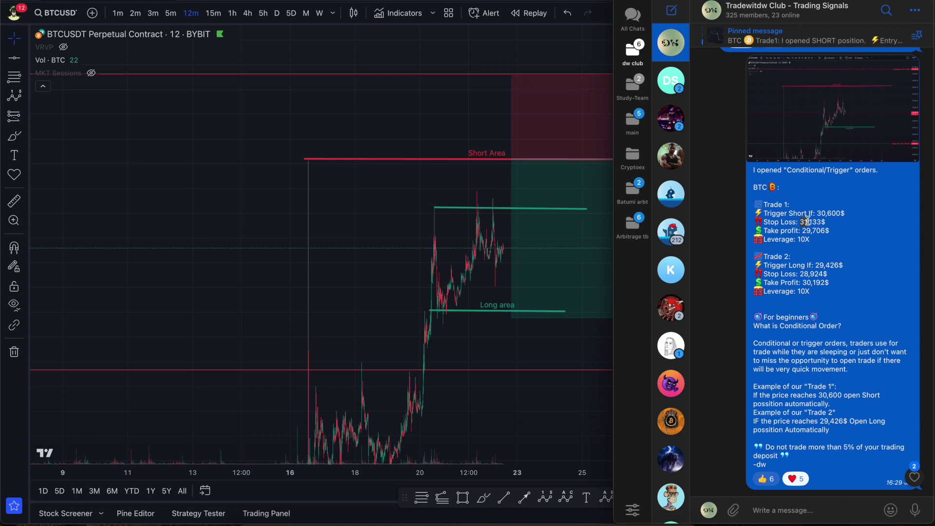
pyautogui.click(465, 132)
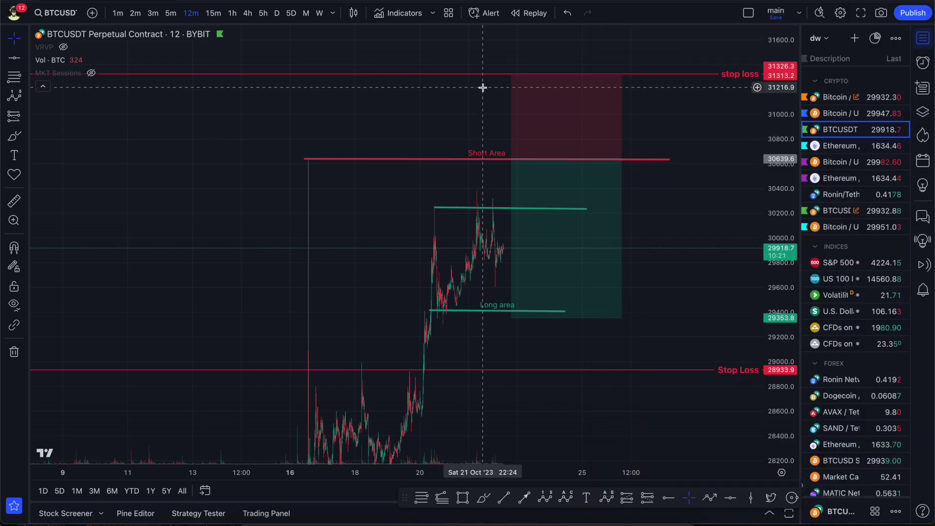
# Lower the short trade's stop loss line to about 31,125 and delete the short position drawing.
pyautogui.moveTo(510, 74)
pyautogui.mouseDown()
pyautogui.moveTo(509, 96)
pyautogui.moveTo(489, 78)
pyautogui.moveTo(491, 98)
pyautogui.mouseUp()
pyautogui.click(543, 217)
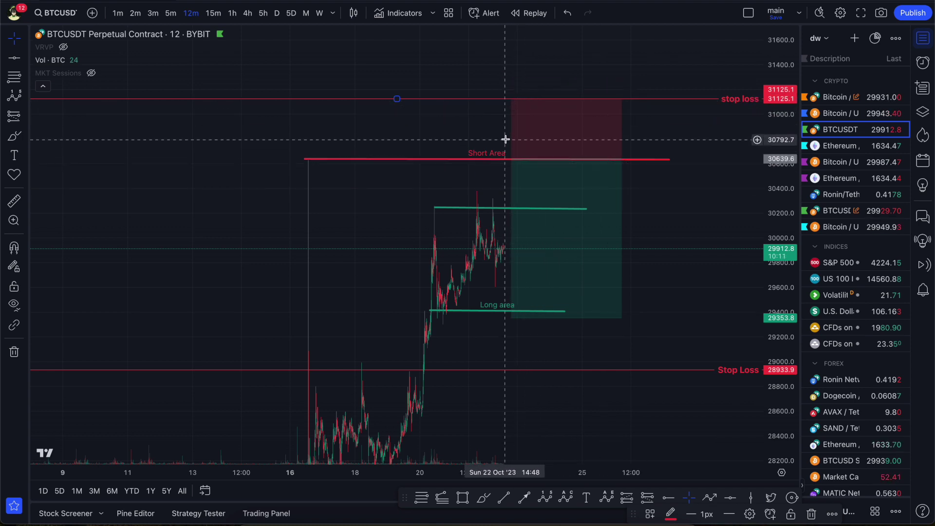
pyautogui.press('Delete')
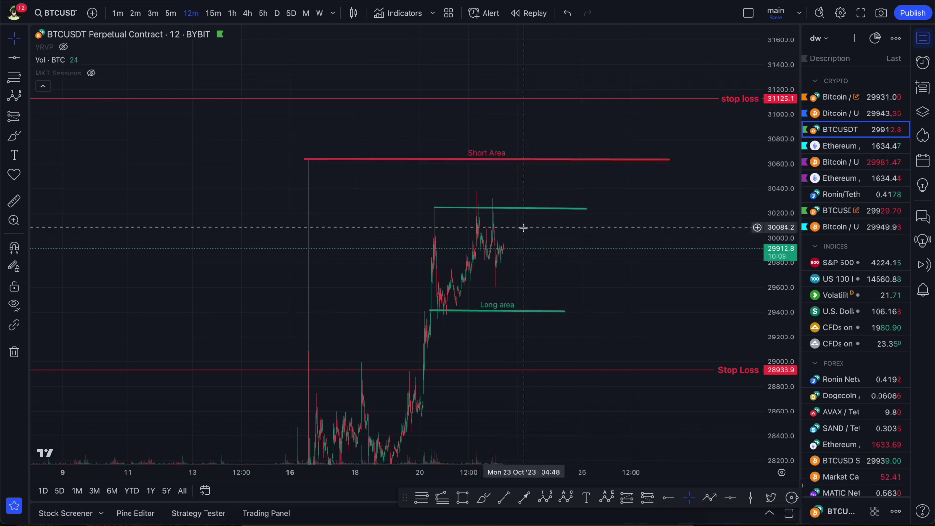
# Check Trade 2's long trigger, stop loss and take profit in the Telegram post against the chart's Long area and Stop Loss line.
pyautogui.click(439, 511)
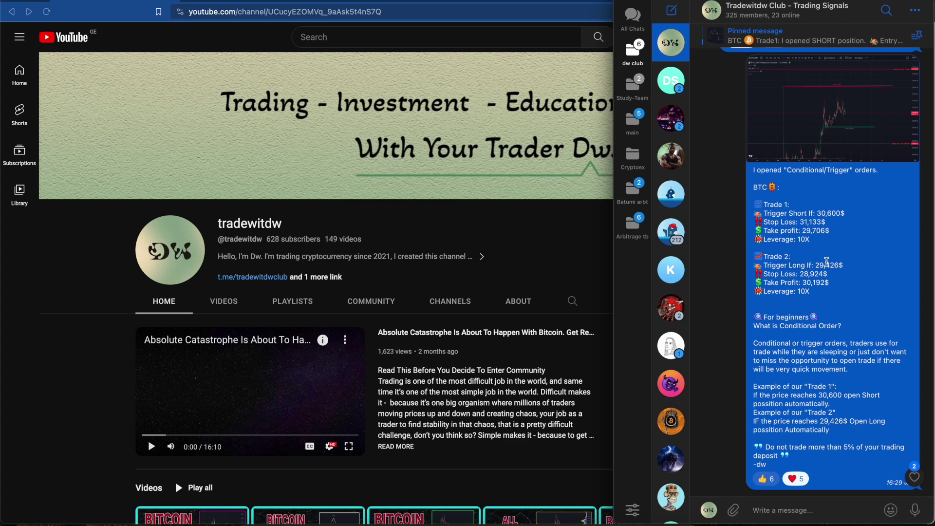
pyautogui.click(507, 522)
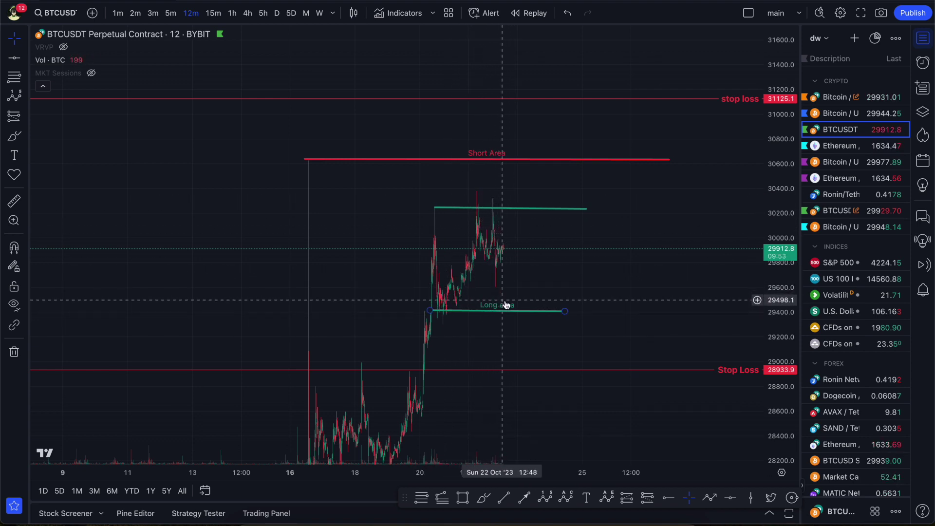
pyautogui.moveTo(495, 404); pyautogui.dragTo(454, 314)
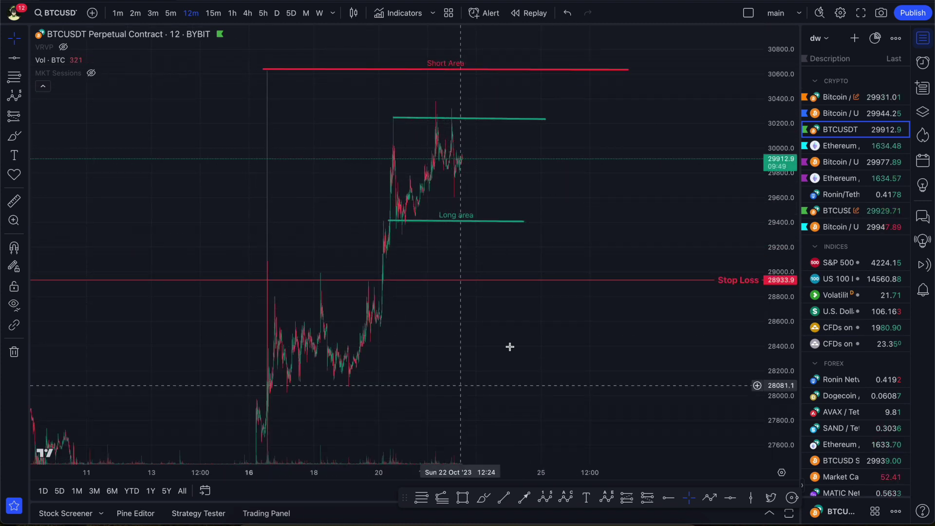
pyautogui.scroll(-4, 601, 215)
pyautogui.hscroll(3, 601, 215)
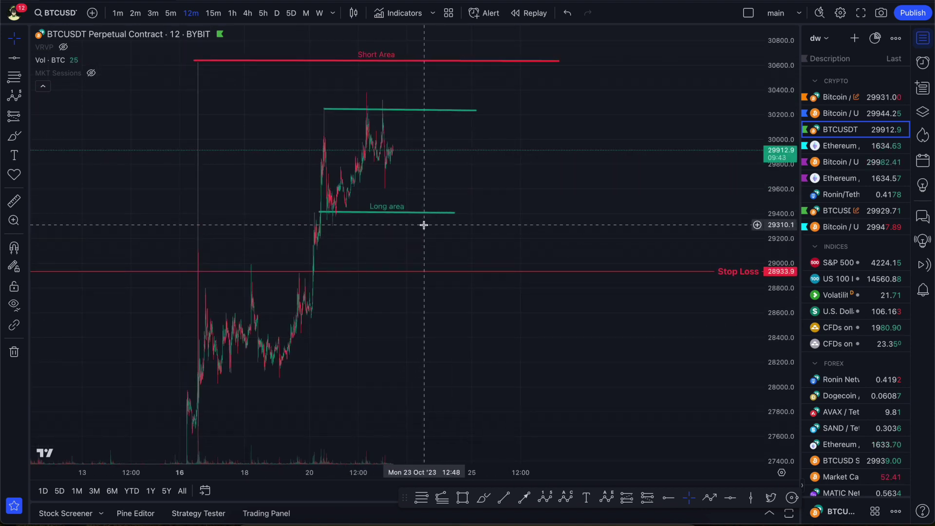
# Examine the earlier October price action on the 12-minute chart before the rise to the marked areas.
pyautogui.moveTo(430, 167); pyautogui.dragTo(612, 194)
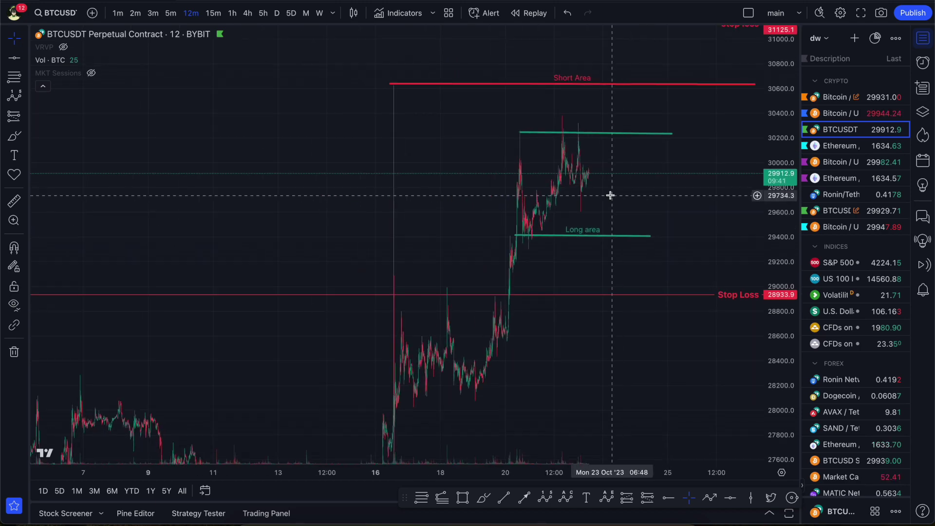
pyautogui.moveTo(517, 125); pyautogui.dragTo(362, 17)
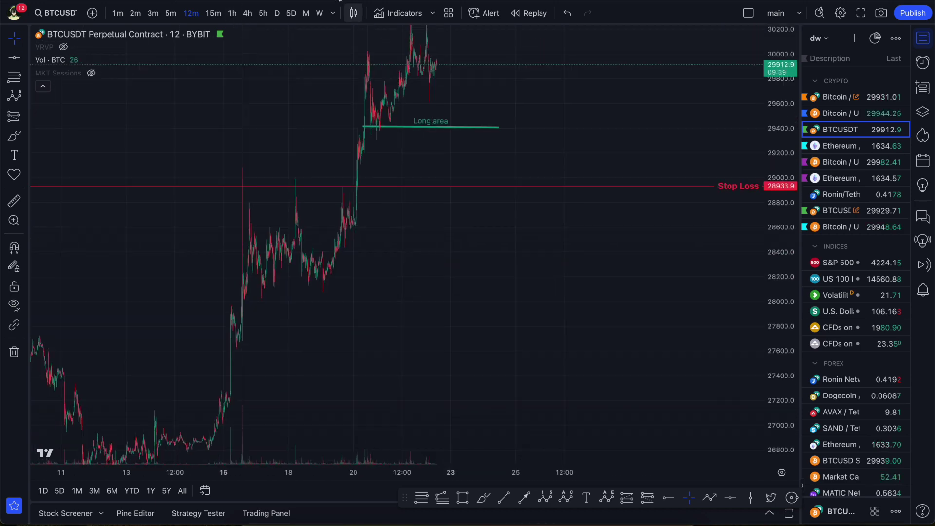
pyautogui.moveTo(345, 229); pyautogui.dragTo(485, 96)
pyautogui.moveTo(292, 239); pyautogui.dragTo(486, 95)
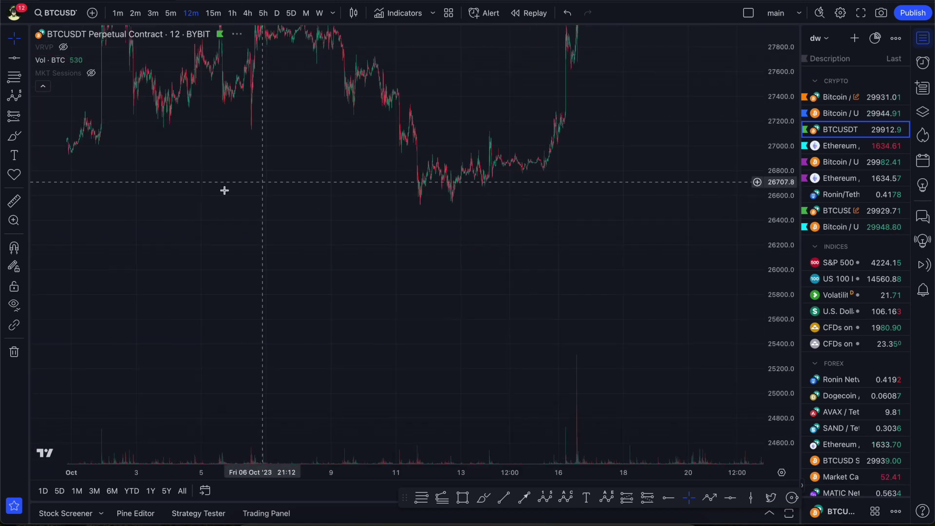
pyautogui.moveTo(92, 241); pyautogui.dragTo(454, 268)
pyautogui.moveTo(484, 206); pyautogui.dragTo(273, 374)
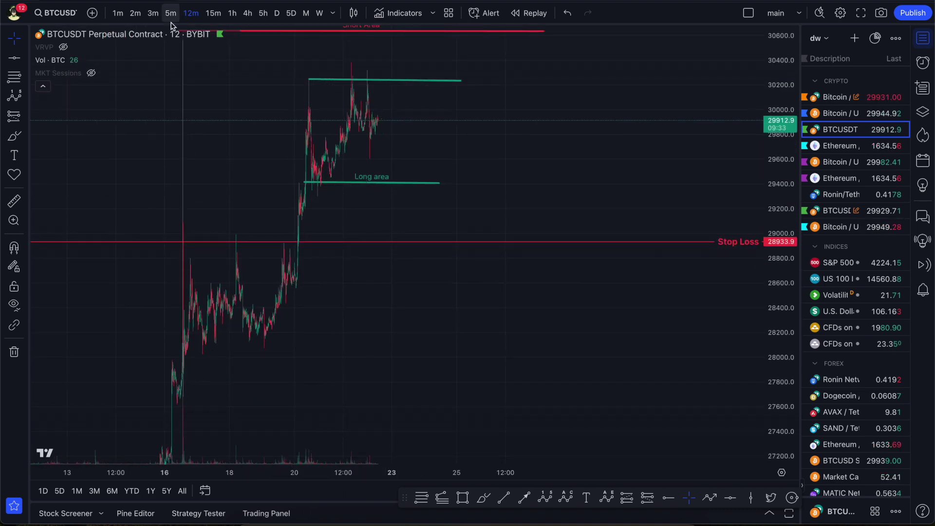
# Switch the chart to the 4h timeframe and examine the August to October price action around the marked levels.
pyautogui.click(247, 13)
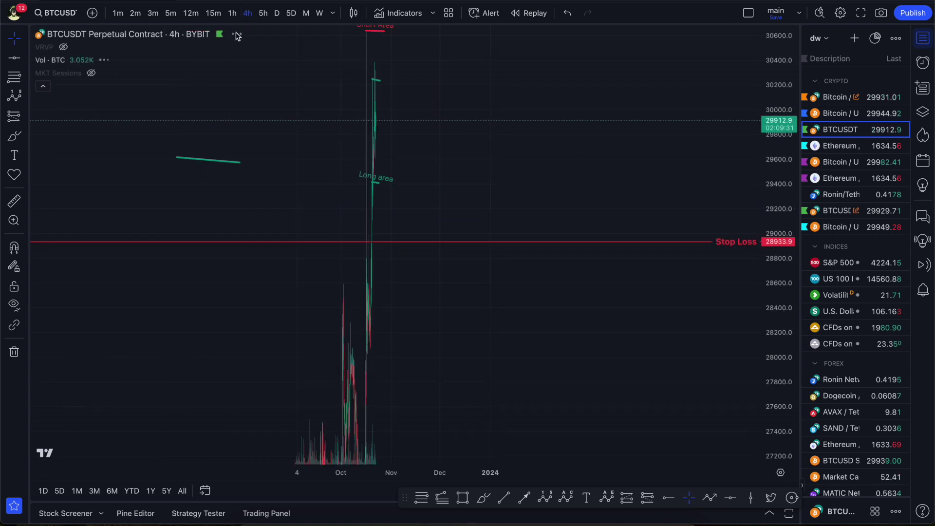
pyautogui.moveTo(262, 159); pyautogui.dragTo(568, 156)
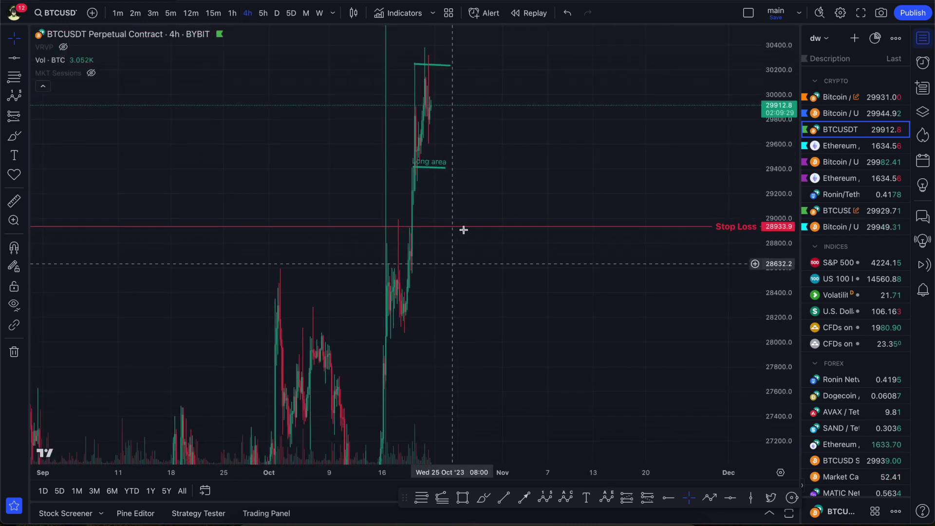
pyautogui.moveTo(769, 226); pyautogui.dragTo(769, 345)
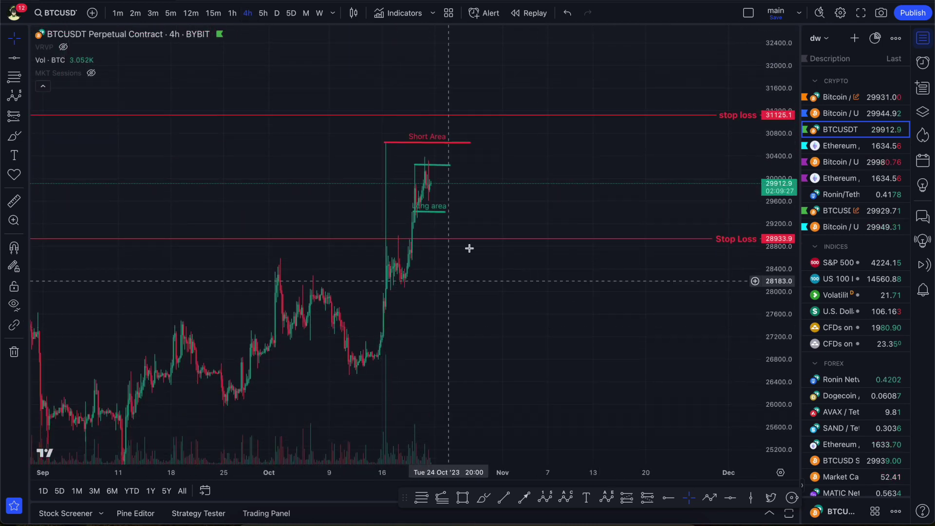
pyautogui.moveTo(430, 305); pyautogui.dragTo(591, 119)
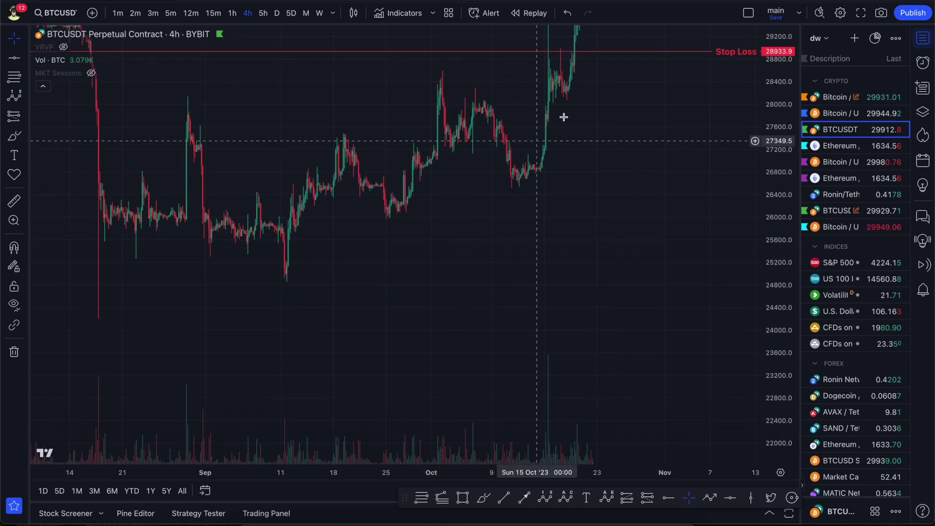
# Draw a path tracing the swings from the September low near 24,800 through about 27,600, 25,600 and 28,650 to about 26,400 in mid-October.
pyautogui.moveTo(581, 50); pyautogui.dragTo(506, 140)
pyautogui.moveTo(469, 239); pyautogui.dragTo(409, 294)
pyautogui.moveTo(181, 294); pyautogui.dragTo(335, 130)
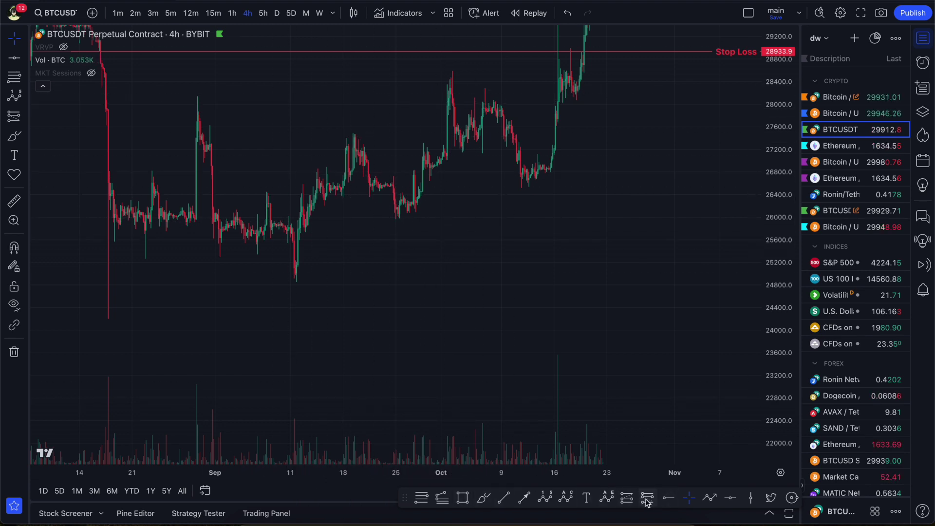
pyautogui.click(294, 284)
pyautogui.click(352, 125)
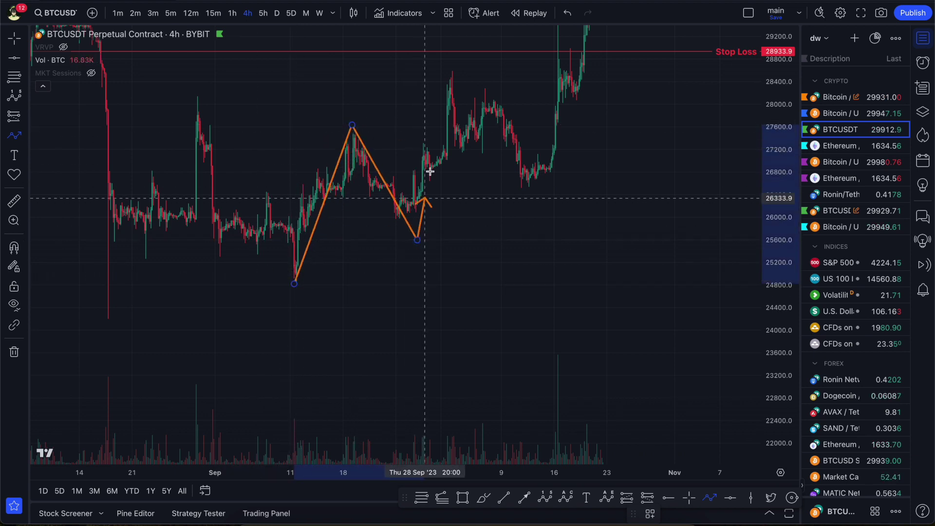
pyautogui.click(417, 239)
pyautogui.click(461, 66)
pyautogui.click(536, 194)
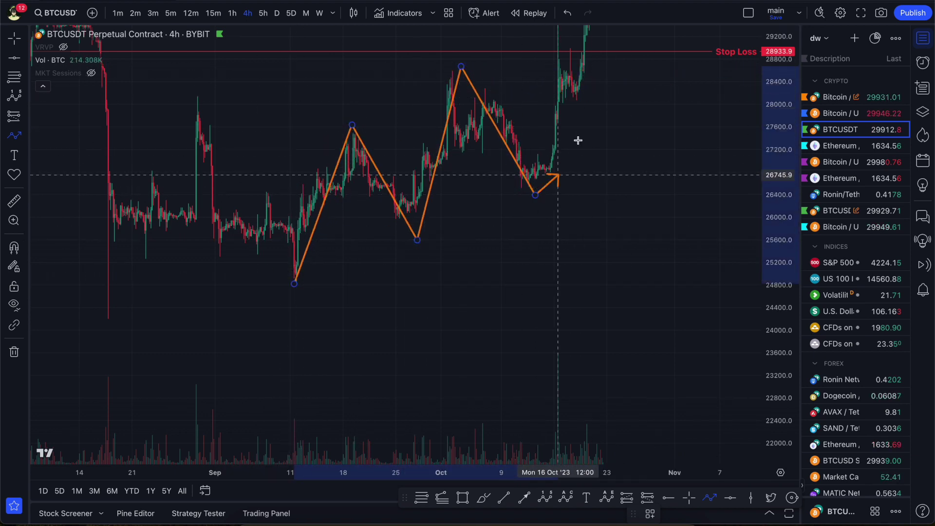
pyautogui.press('Escape')
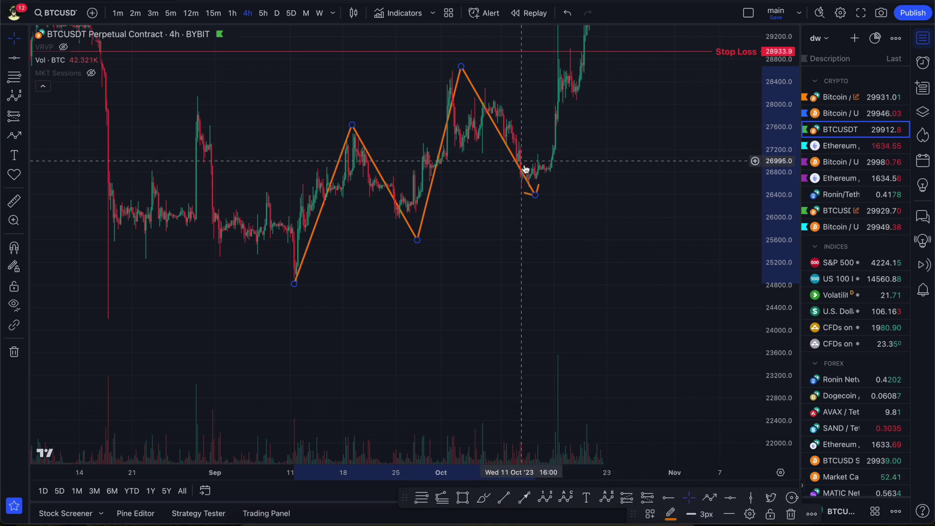
# Delete the orange path traced along the September to October swings.
pyautogui.moveTo(615, 169); pyautogui.dragTo(630, 250)
pyautogui.press('Delete')
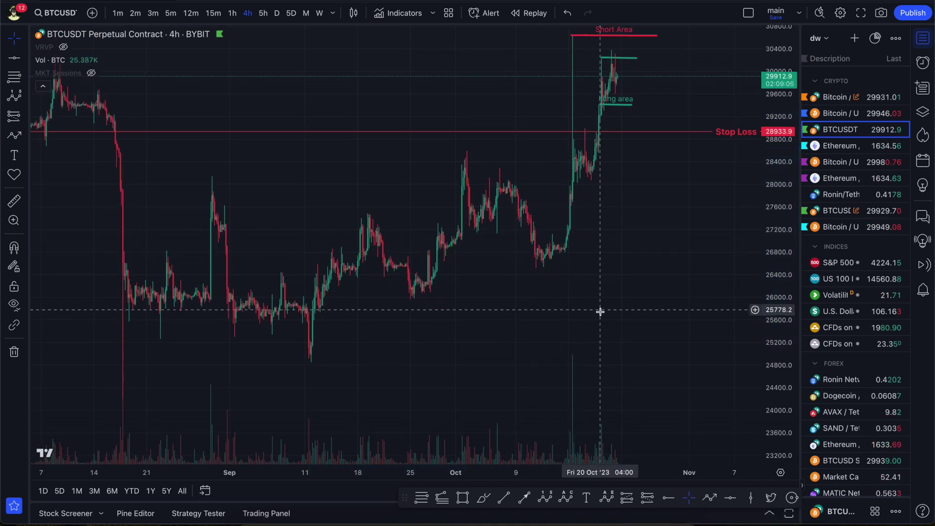
# Switch to the tradewitdw YouTube channel page and bring up Telegram with the conditional trades post beside it.
pyautogui.click(487, 511)
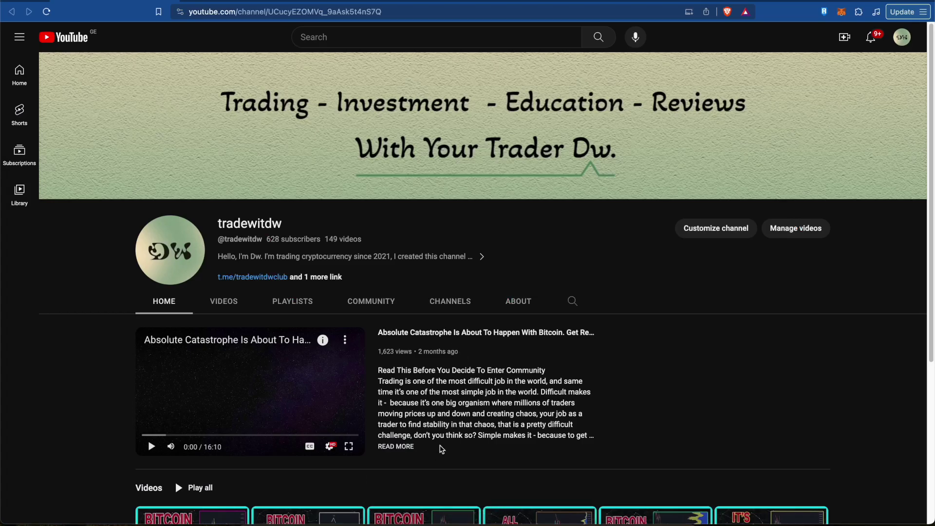
pyautogui.click(444, 519)
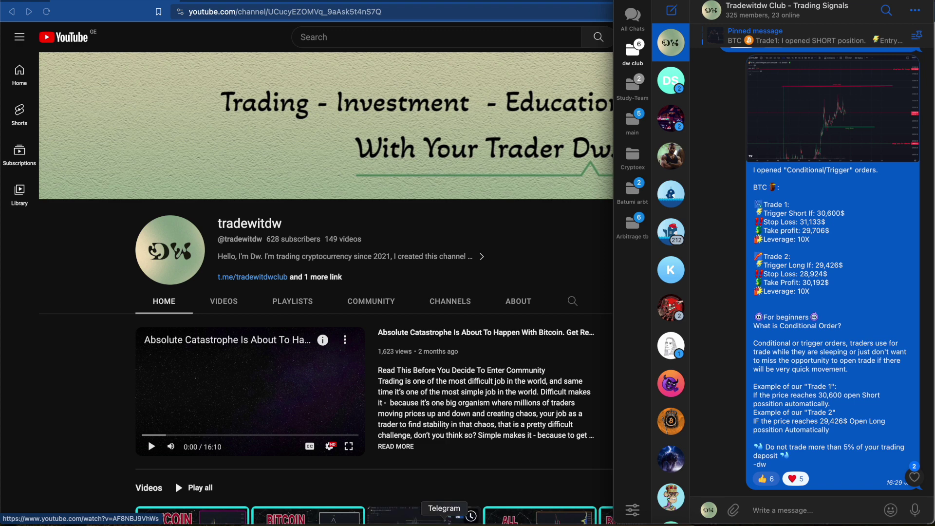